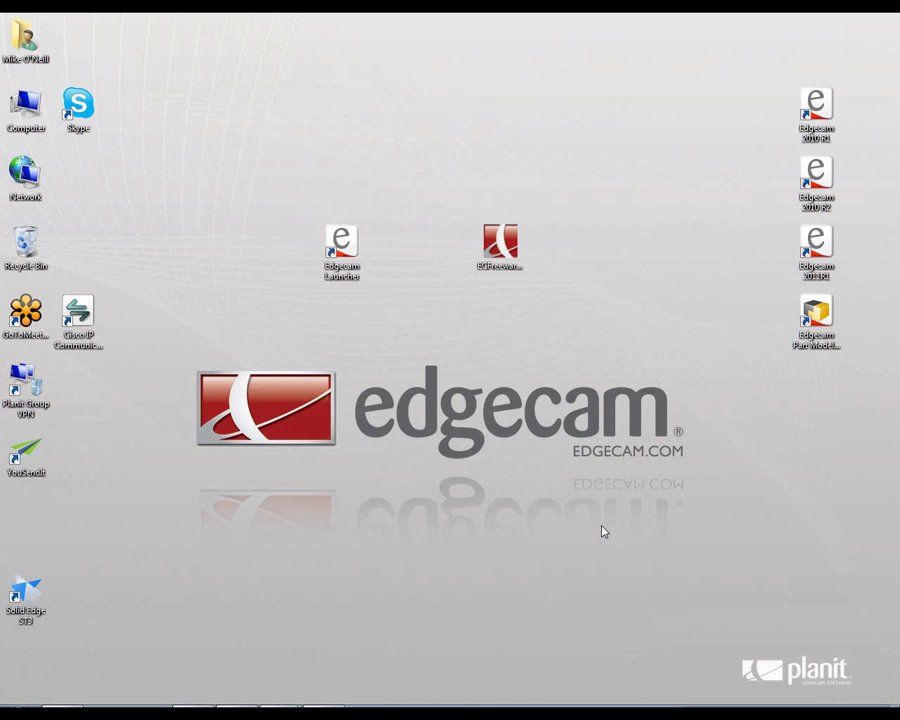
Run the EGFreeware installer, accept the licence, tick All components, then close it
double_click(490, 246)
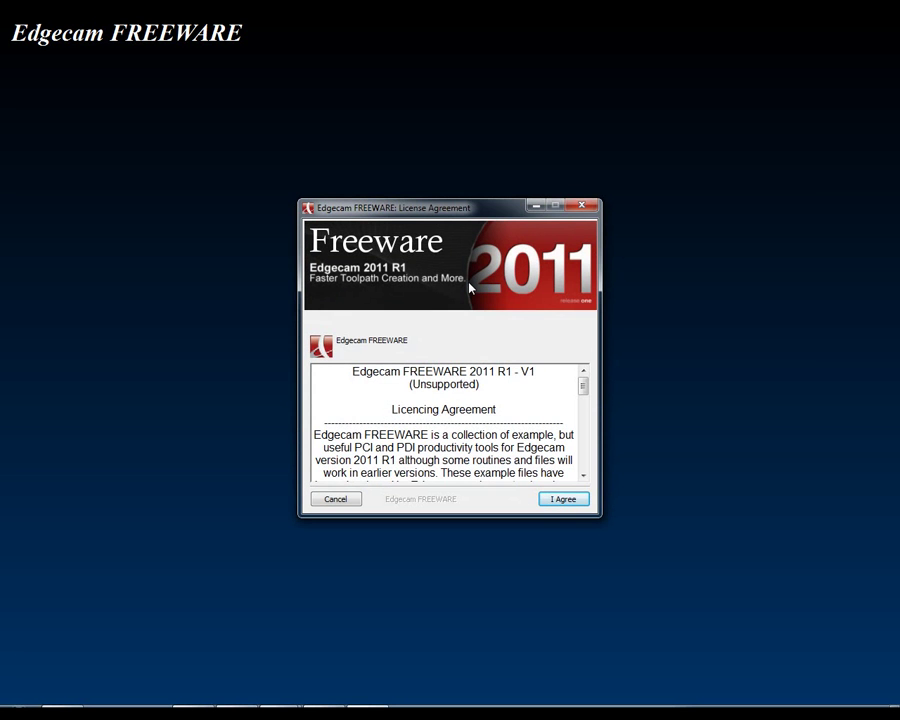
click(558, 499)
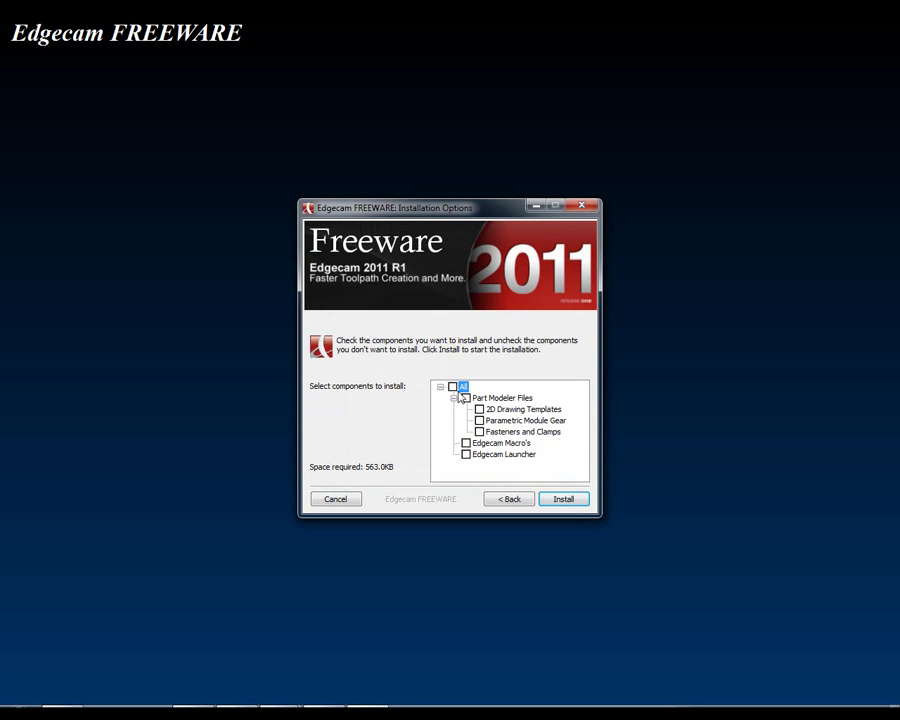
click(452, 387)
click(329, 500)
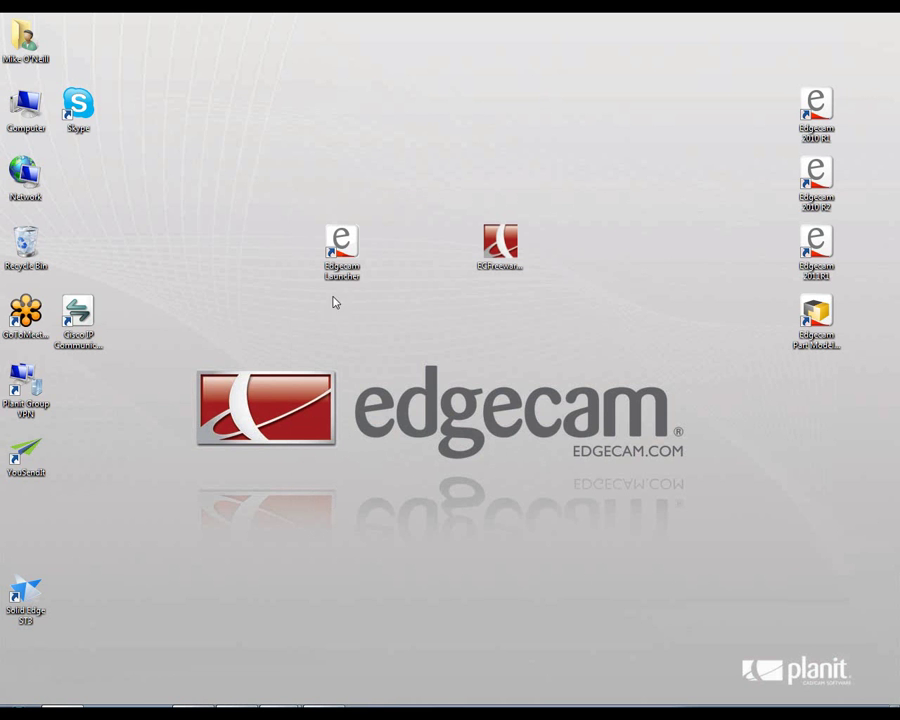
Start Edgecam from the Edgecam Launcher with version 2011.10 selected
drag(337, 280, 345, 345)
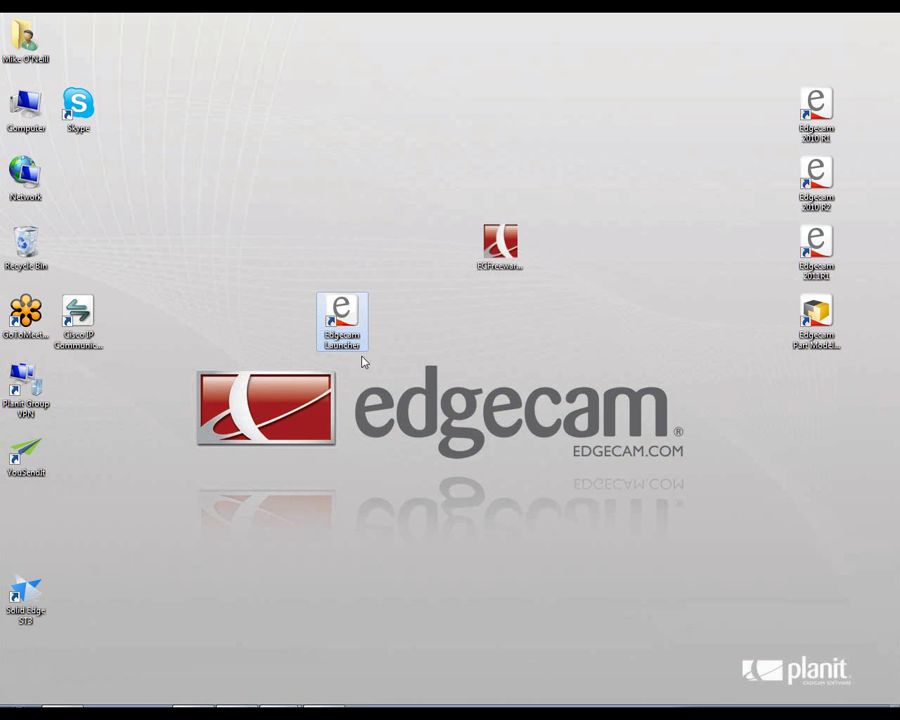
double_click(355, 340)
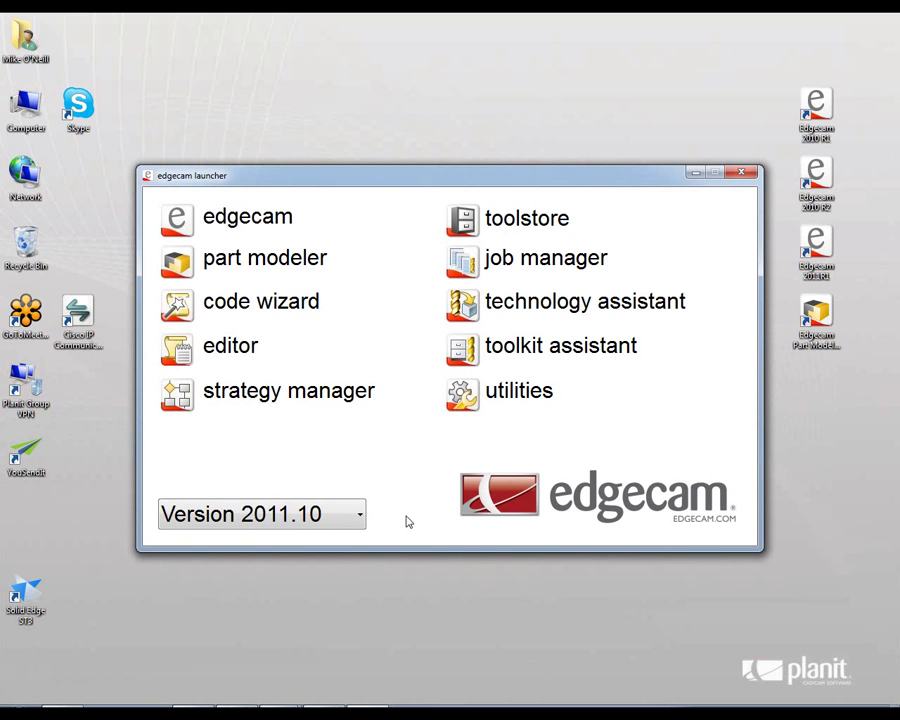
click(360, 515)
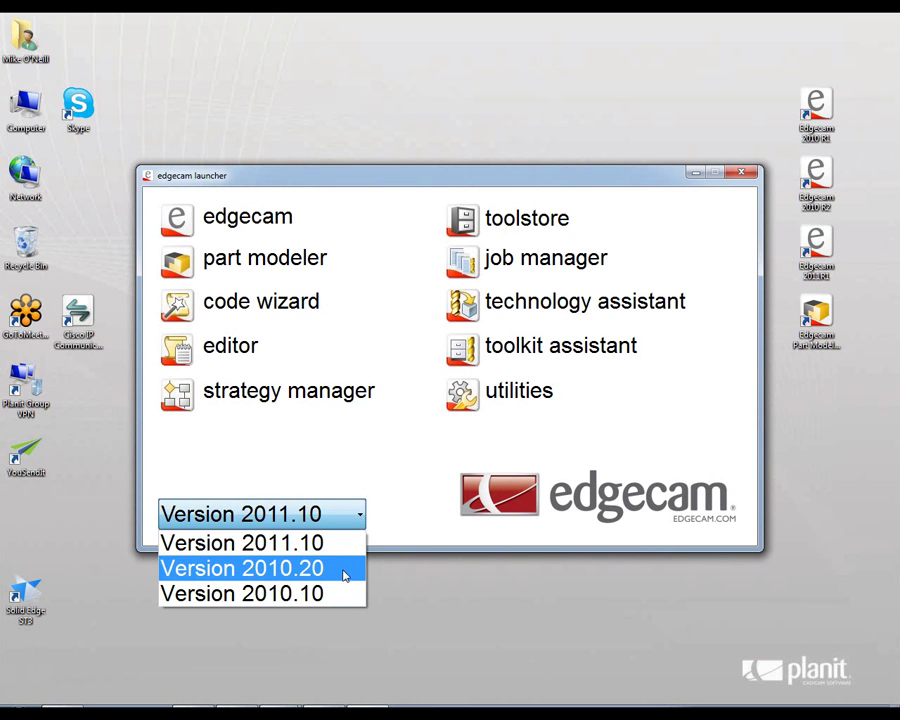
click(338, 543)
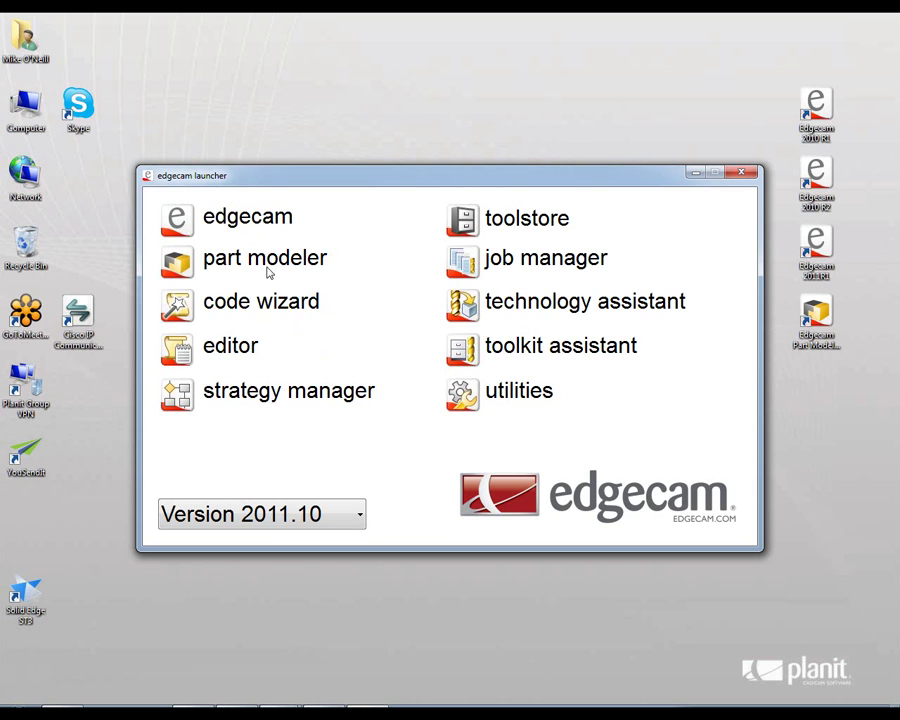
click(247, 230)
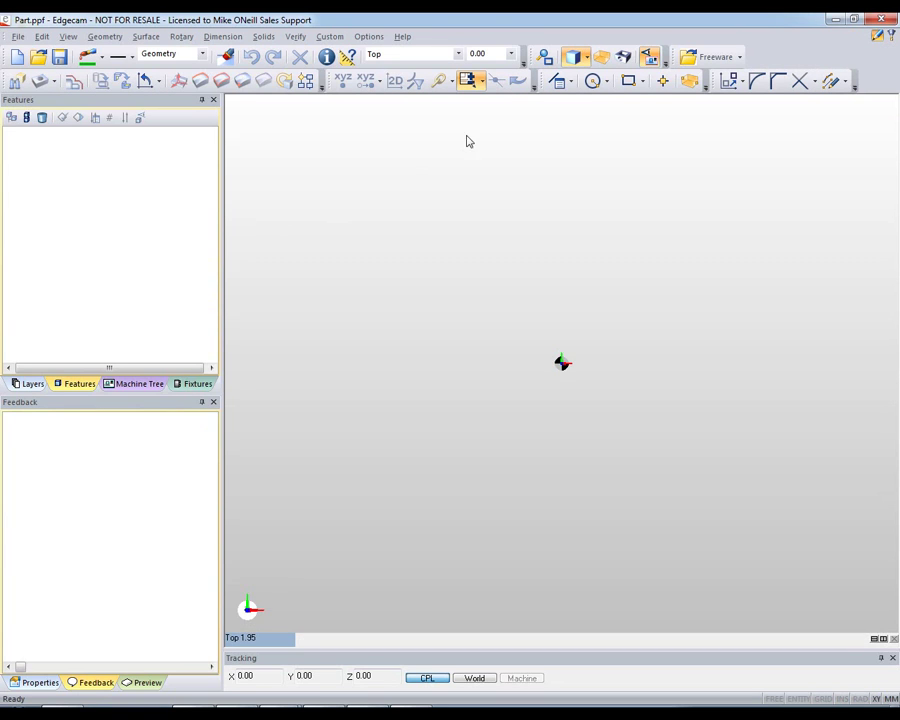
Load the Generic Profile Freeware.config so the Freeware menu appears
right_click(790, 54)
mouse_move(812, 92)
mouse_move(773, 96)
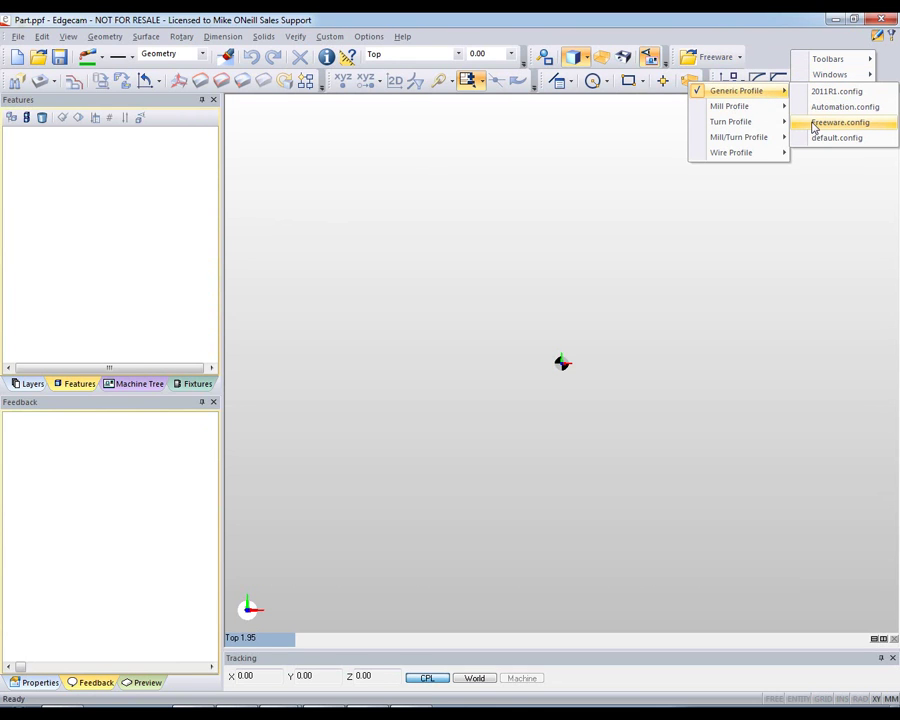
Browse the Freeware Milling, Turning and Verify submenus, then bring up the Custom commands menu
click(739, 57)
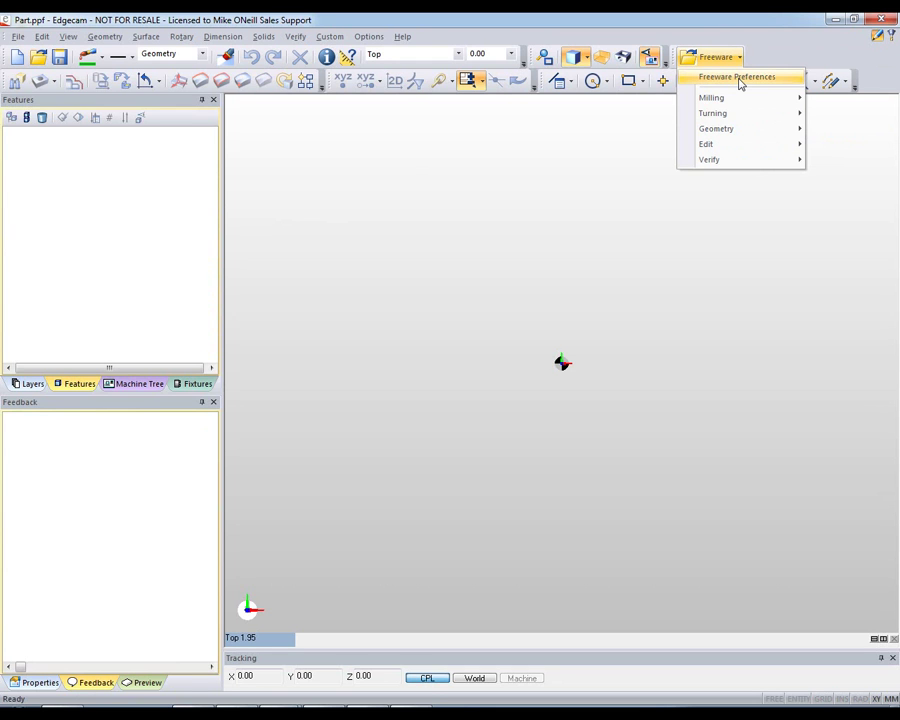
mouse_move(733, 102)
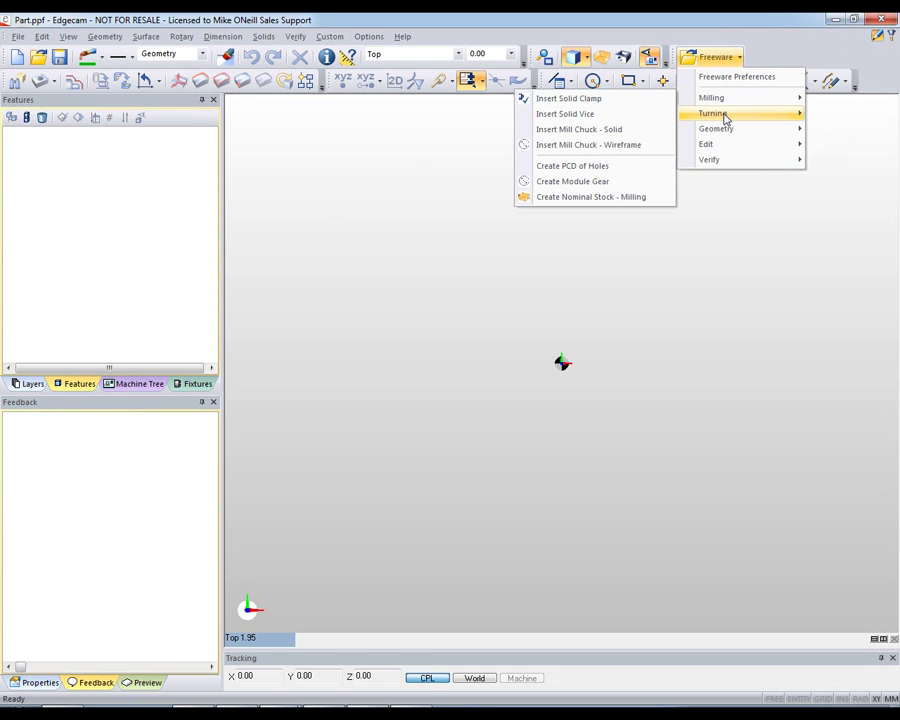
mouse_move(714, 150)
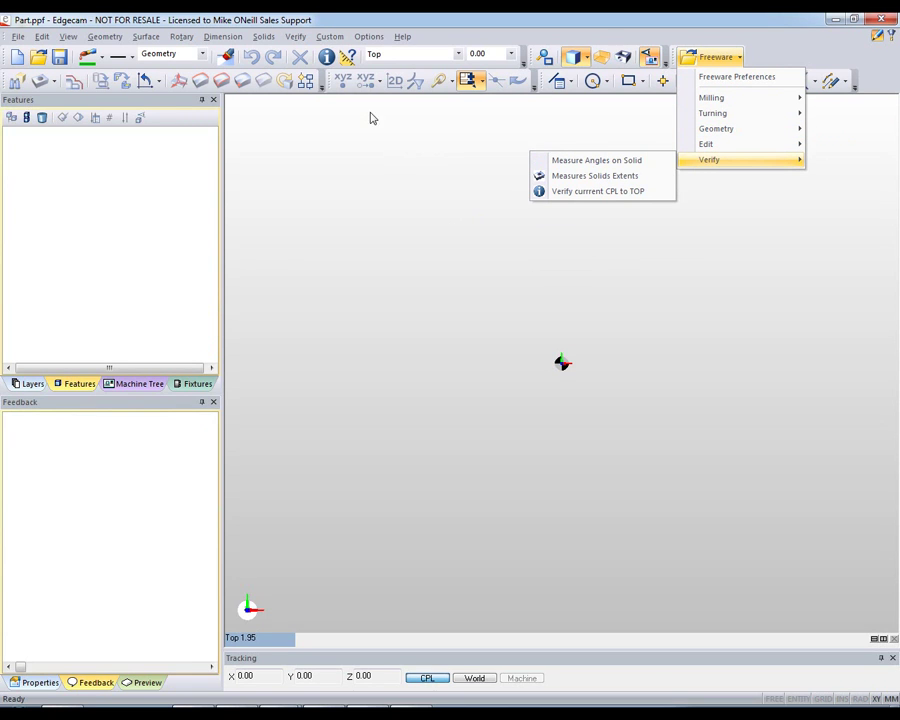
click(330, 37)
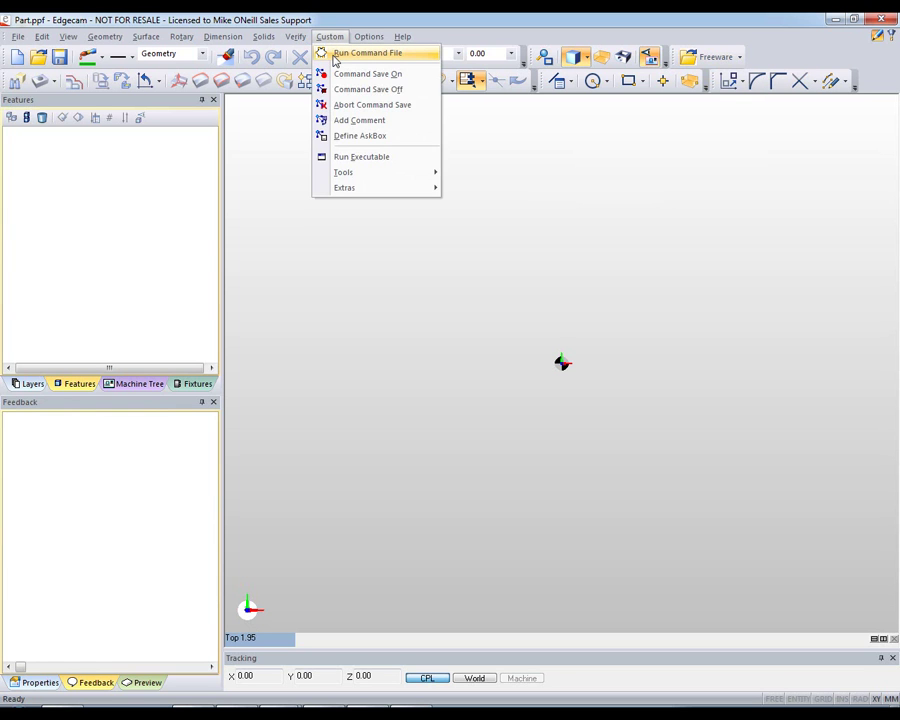
click(335, 58)
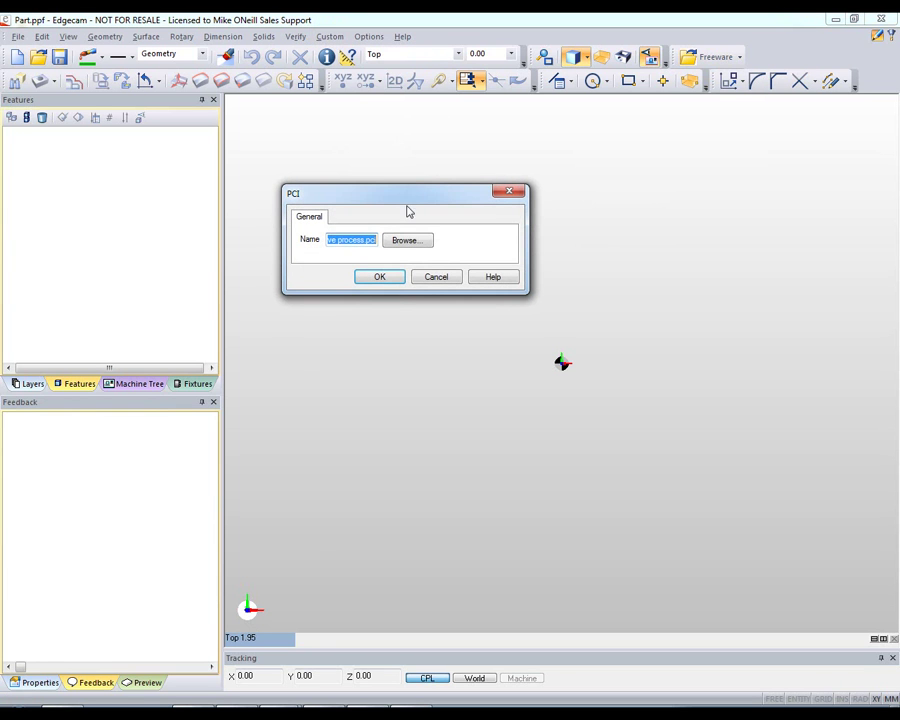
click(434, 279)
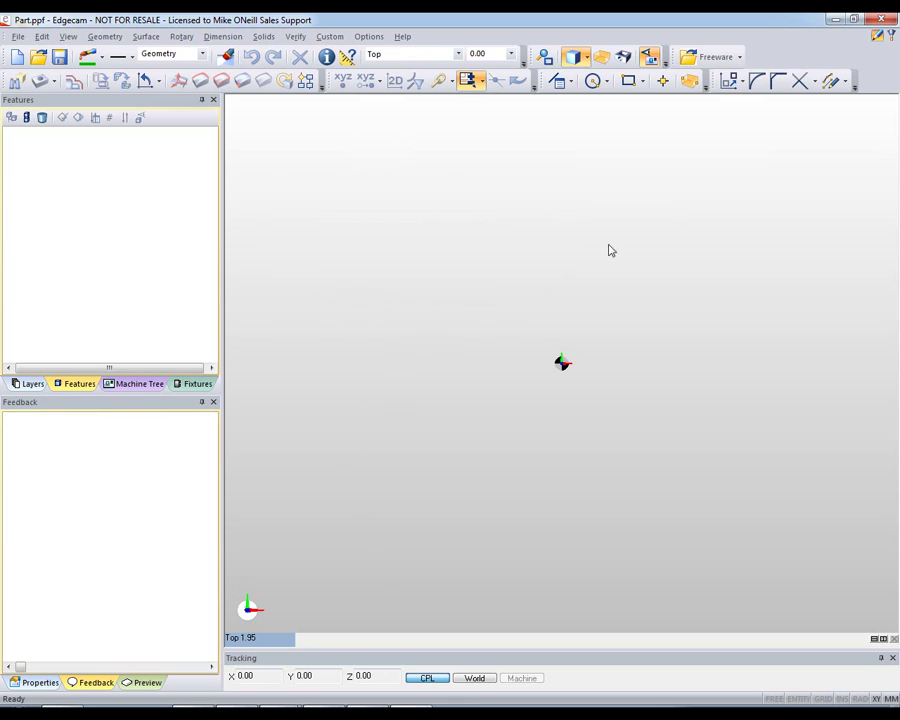
click(716, 57)
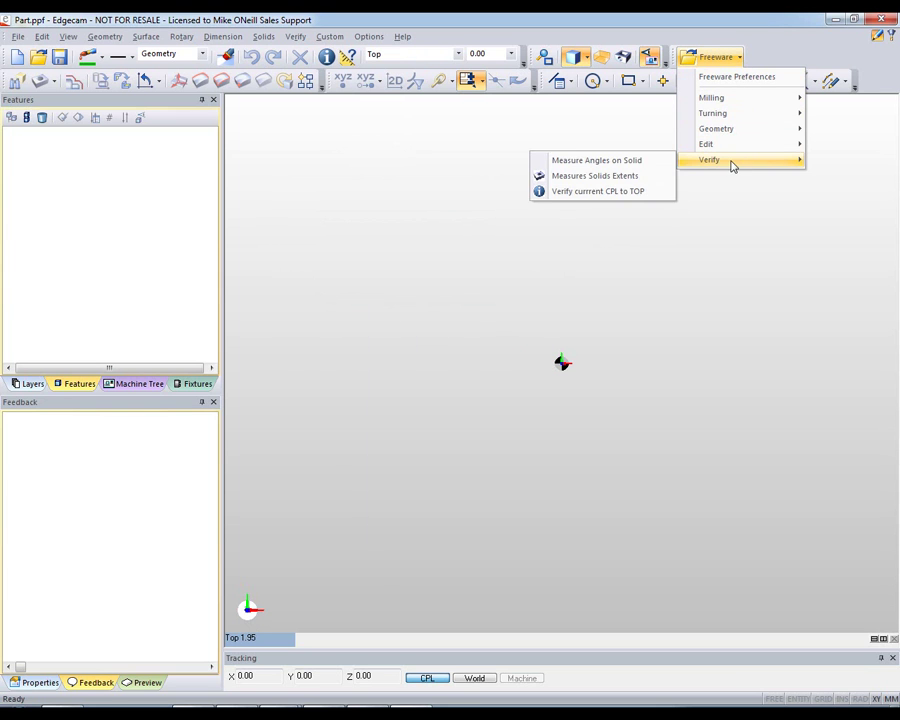
right_click(796, 54)
click(812, 112)
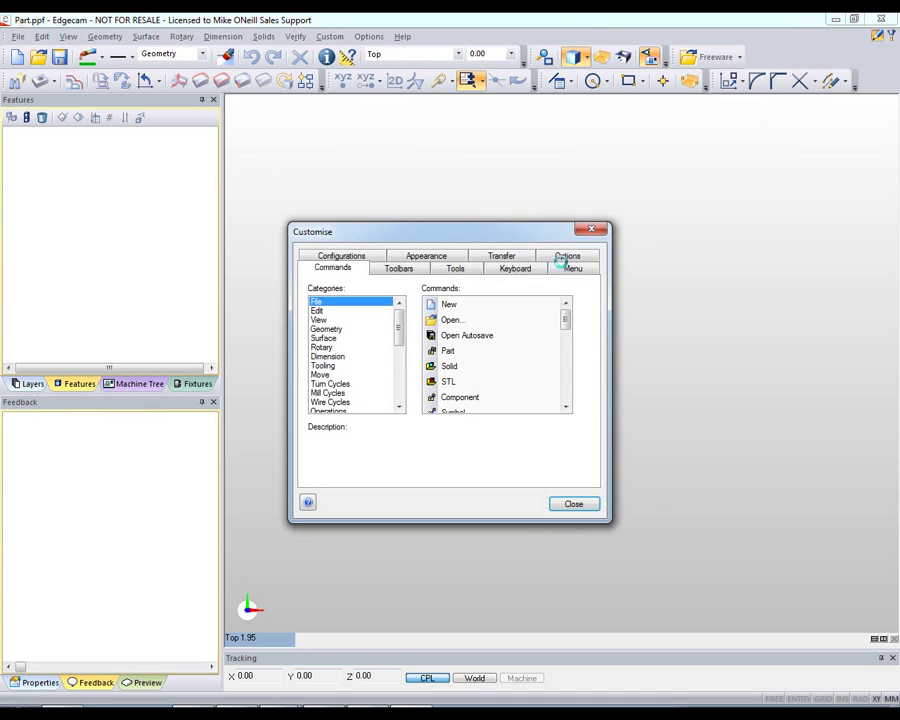
click(456, 270)
click(365, 320)
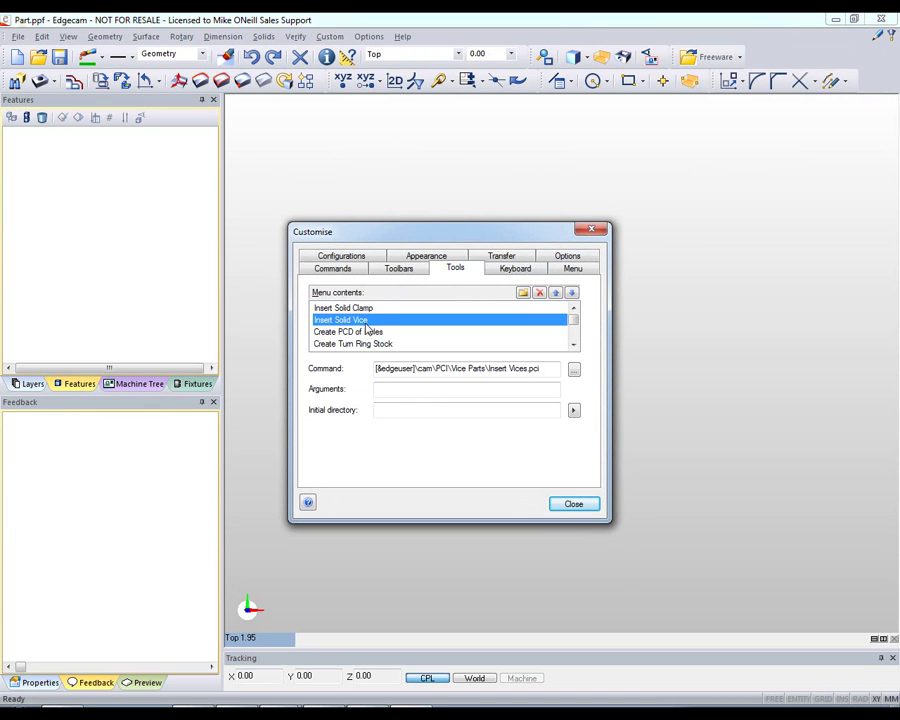
click(366, 331)
click(370, 344)
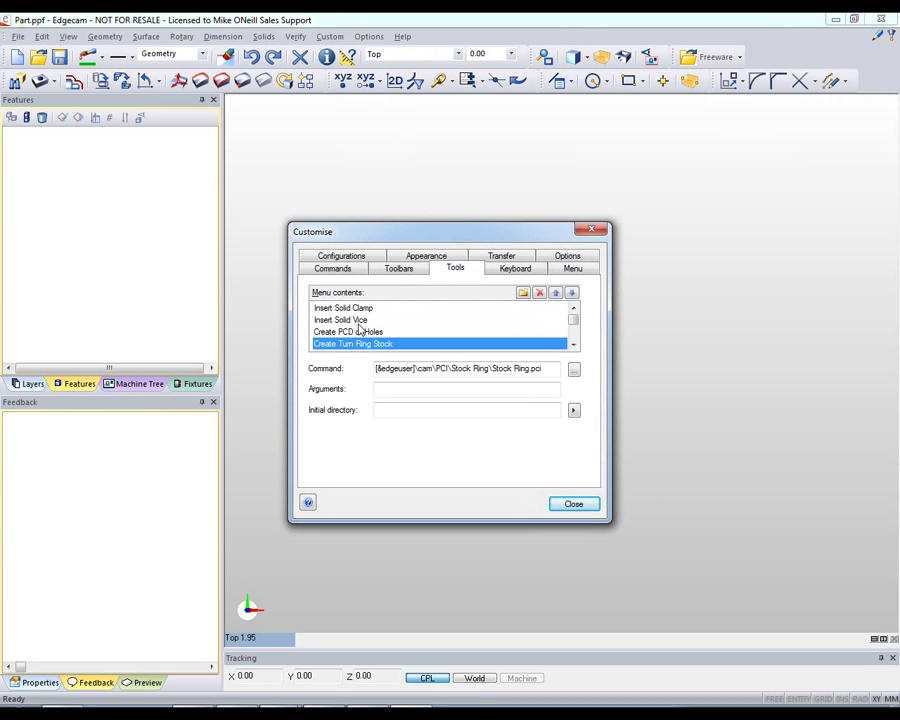
click(358, 320)
click(574, 505)
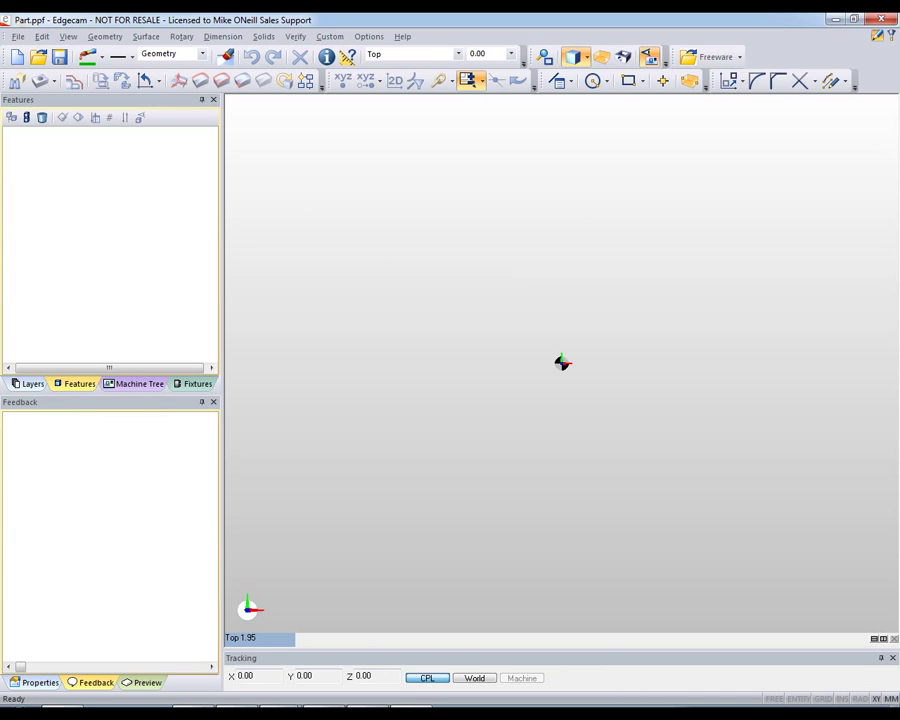
key(super+e)
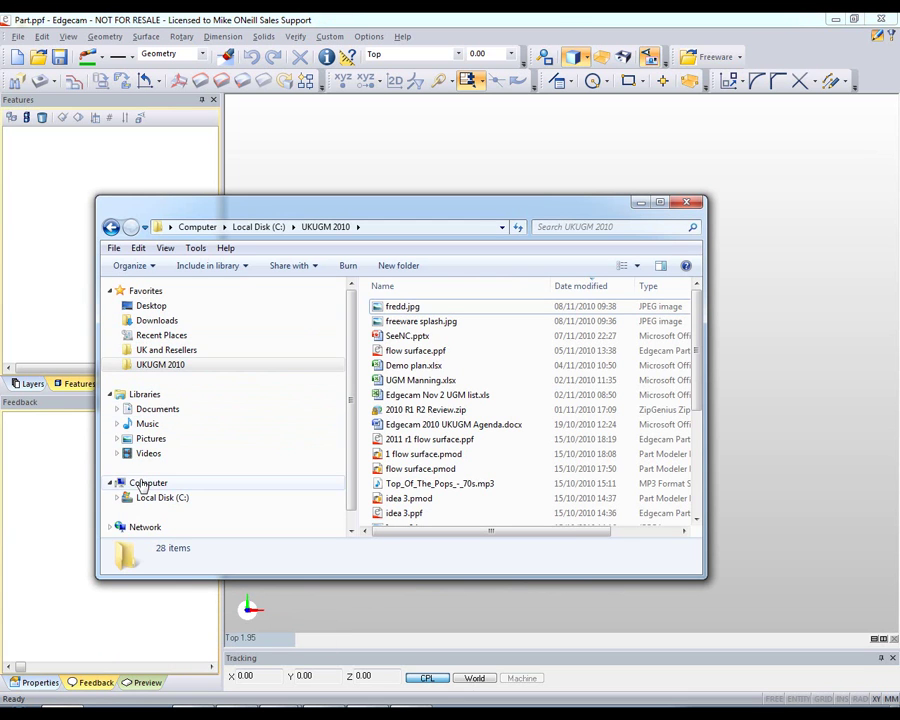
click(150, 409)
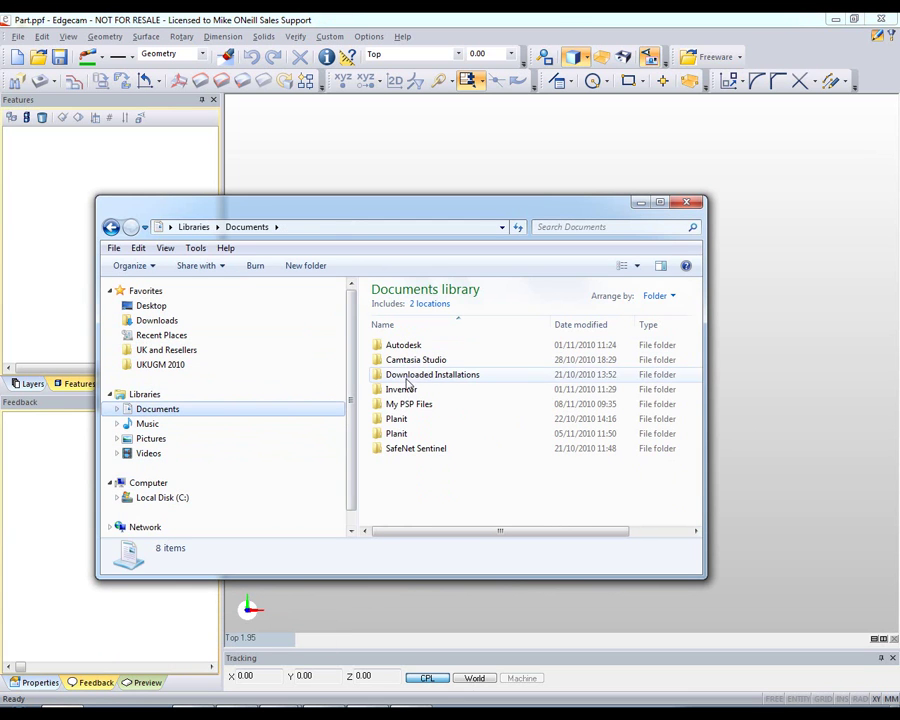
double_click(400, 418)
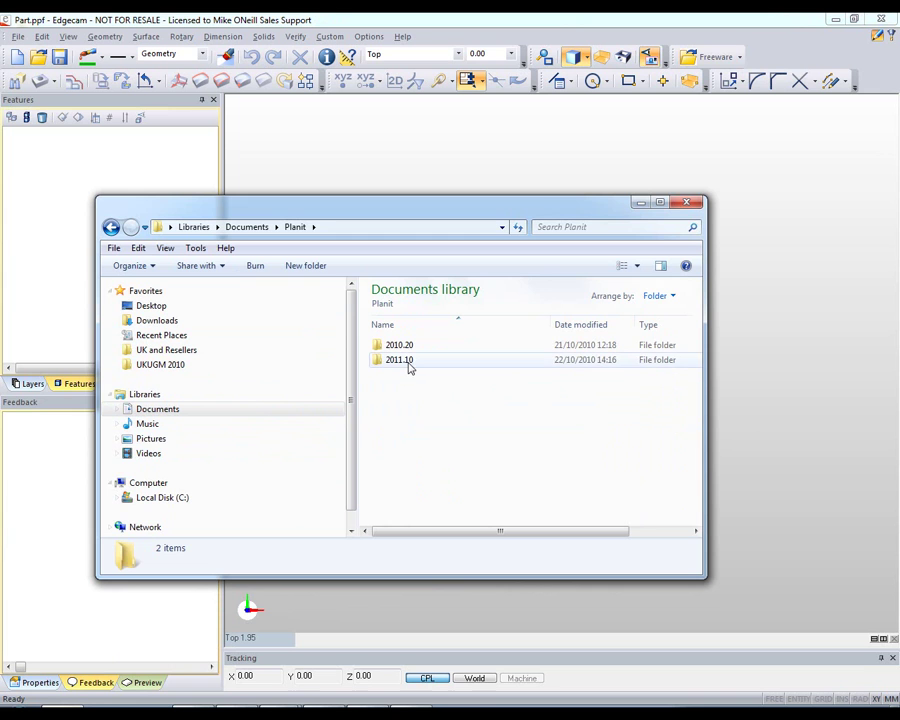
double_click(406, 362)
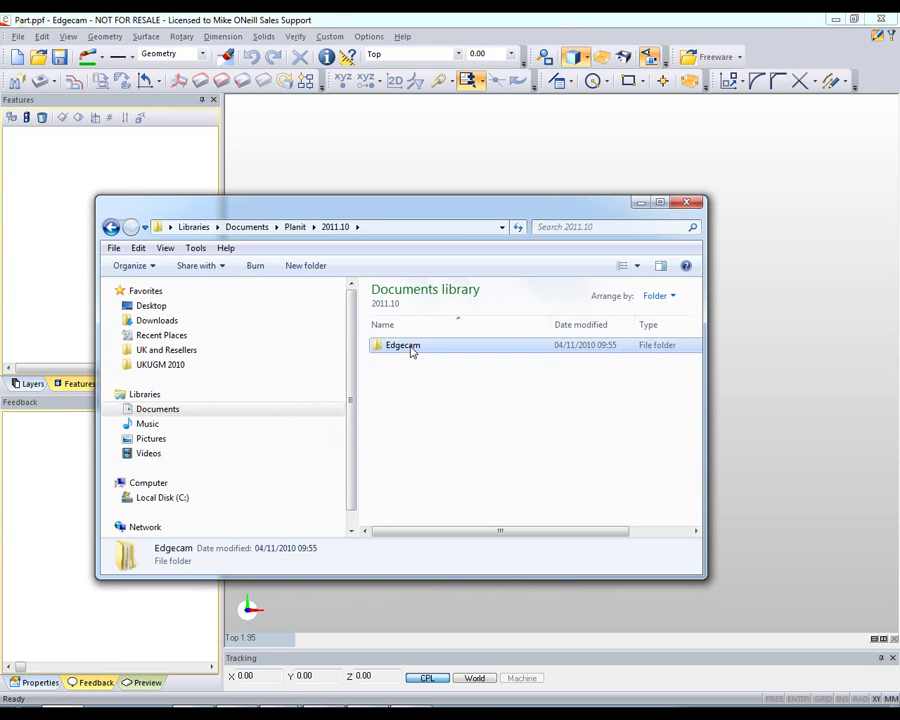
double_click(410, 346)
double_click(396, 362)
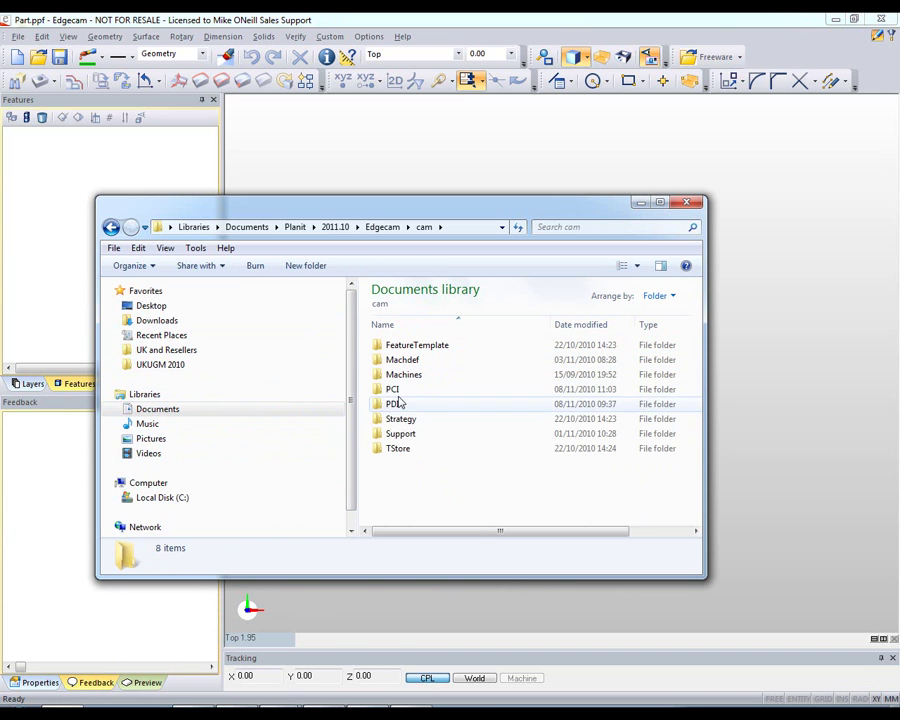
double_click(396, 390)
click(659, 202)
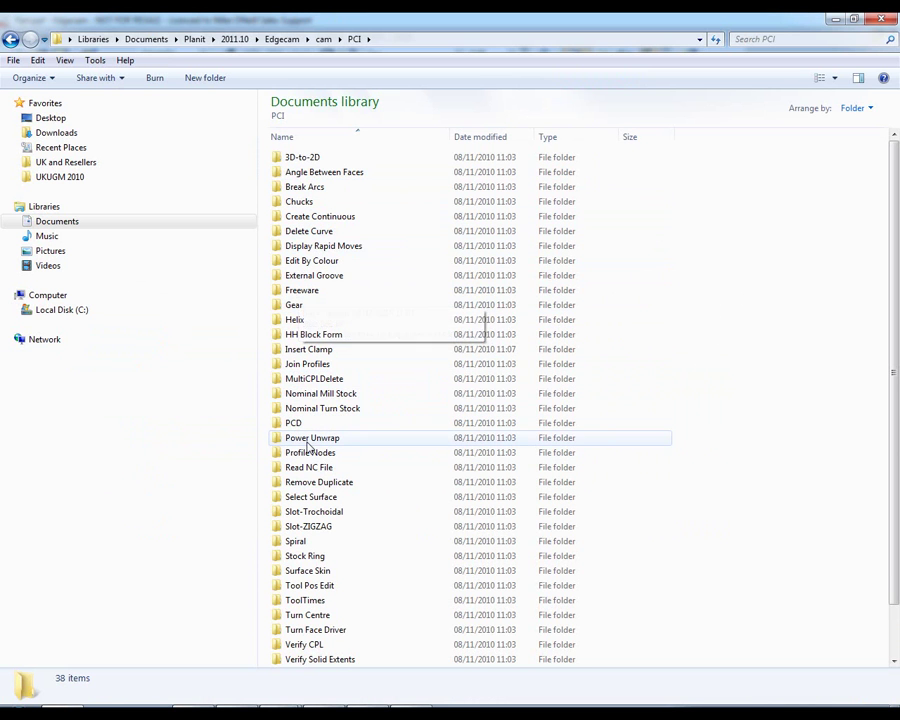
click(307, 190)
double_click(307, 190)
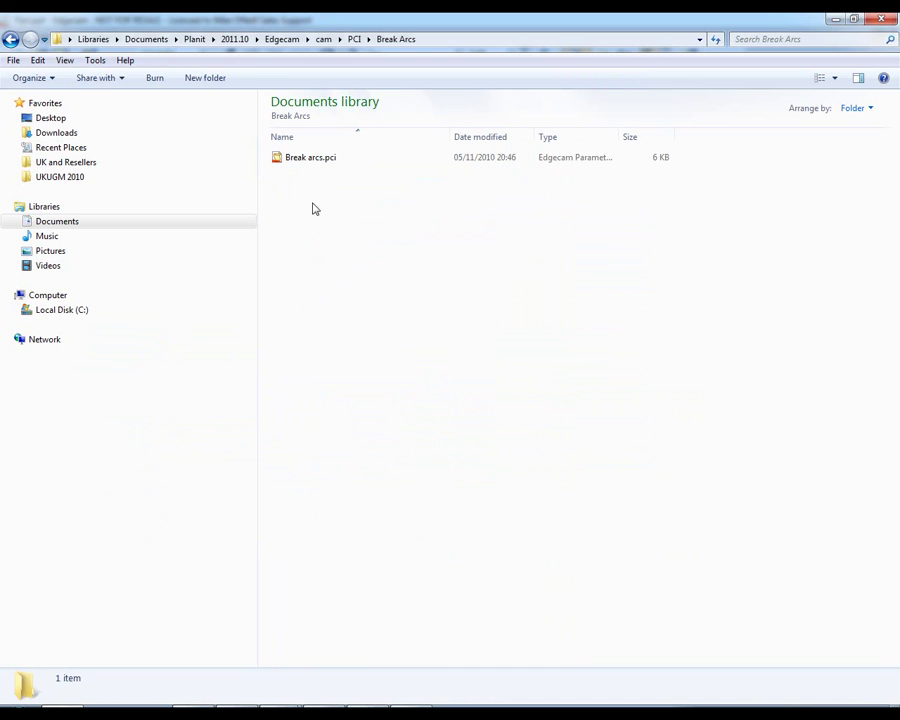
click(10, 39)
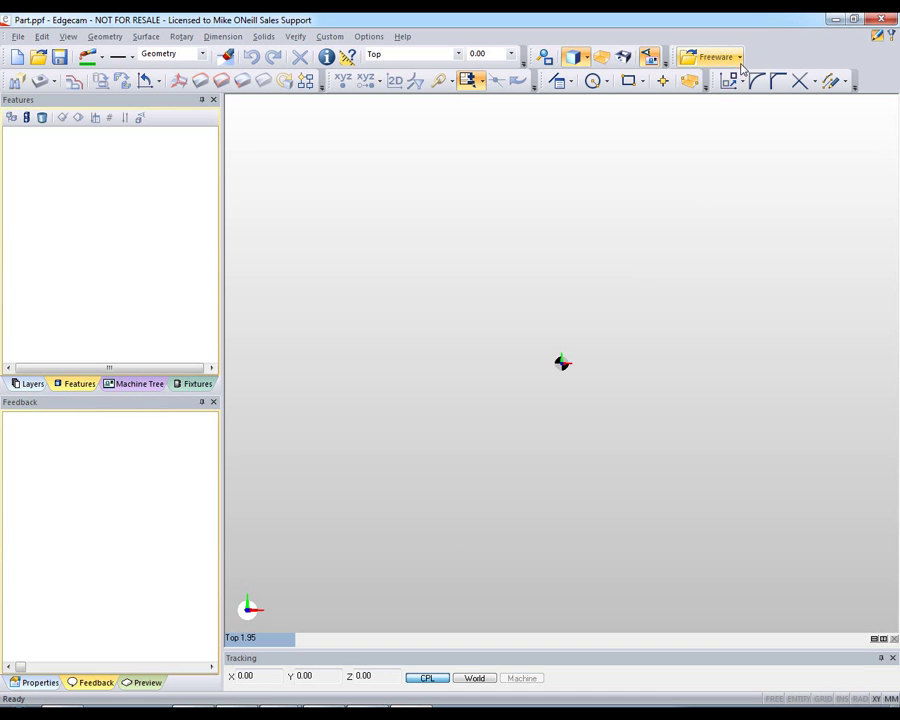
Look at the Freeware Preferences and close them unchanged
click(741, 62)
click(741, 62)
click(741, 60)
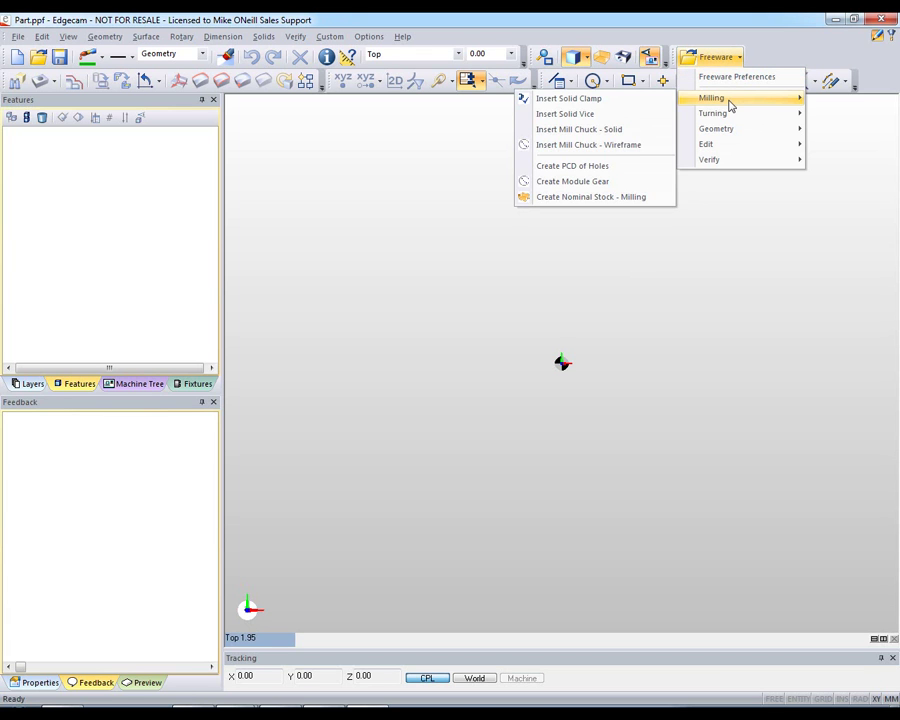
mouse_move(727, 118)
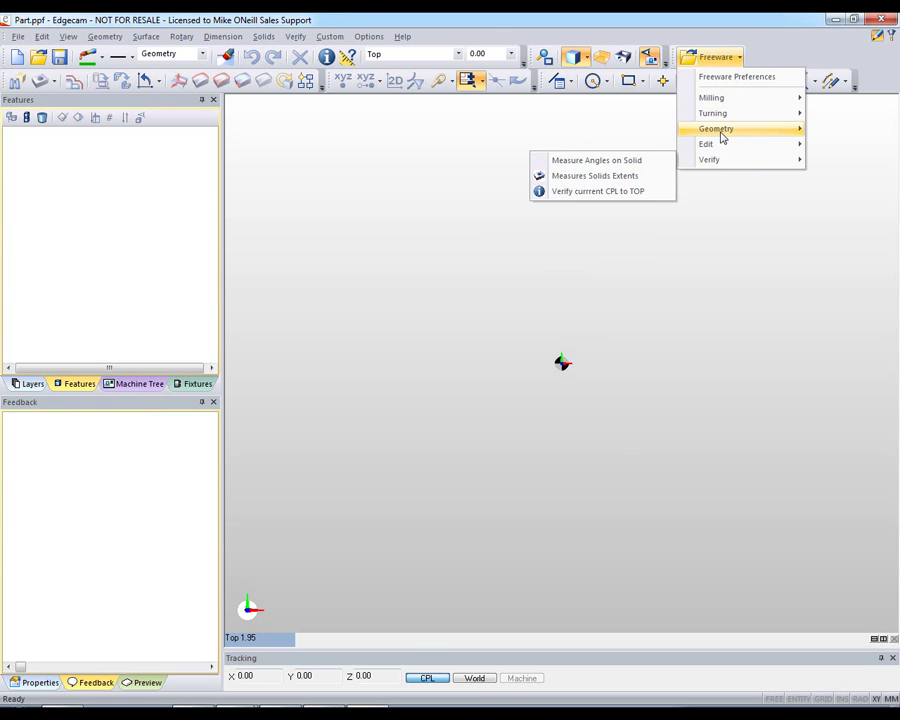
click(737, 78)
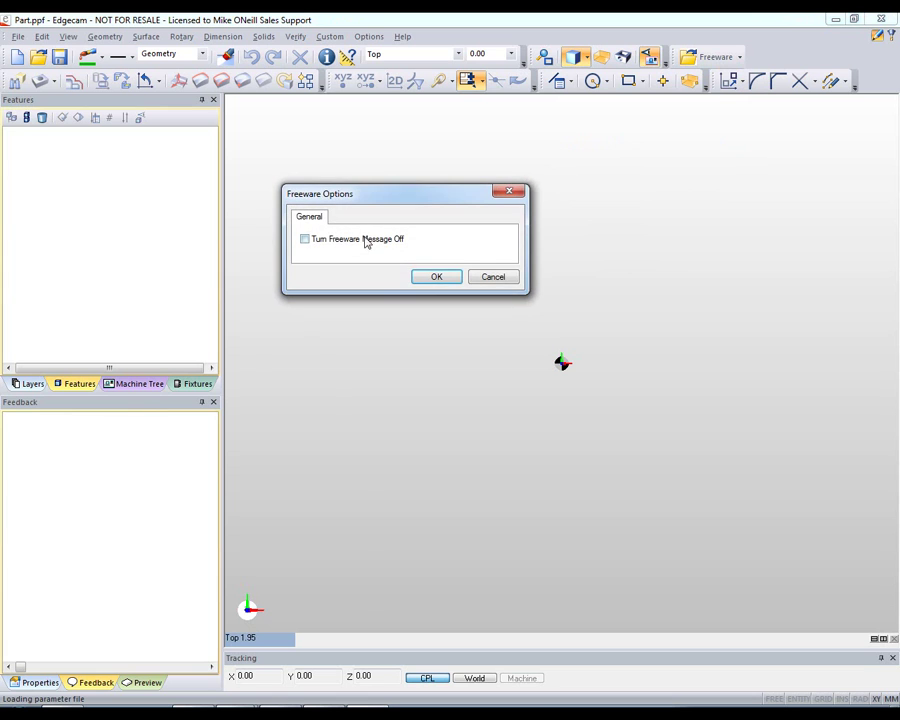
click(436, 279)
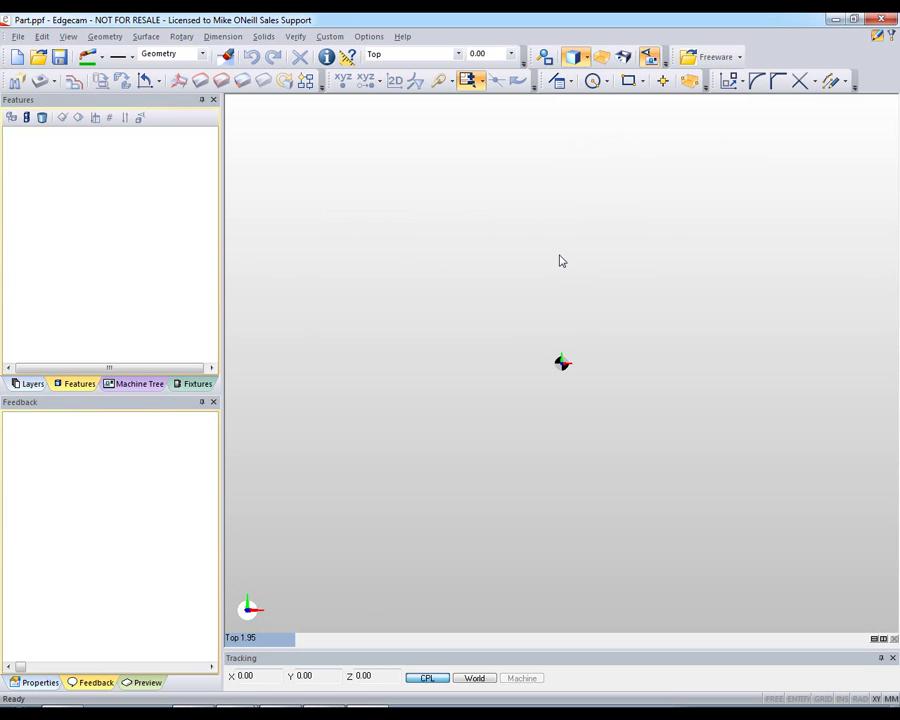
Create a PCD of eight Ø10 holes on a 100 pitch circle as construction geometry, centred near the origin
click(741, 59)
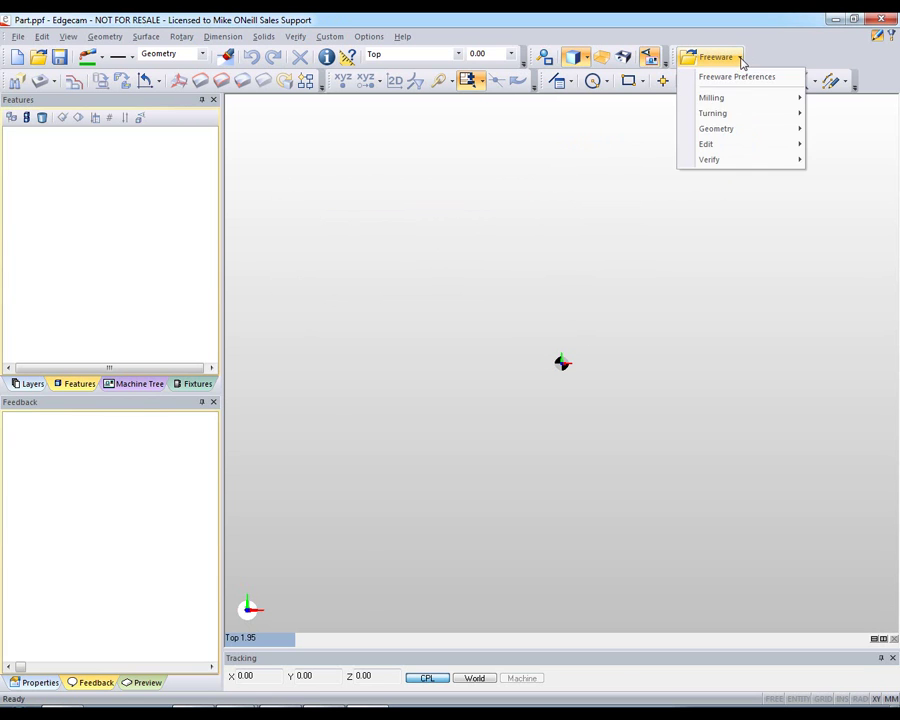
mouse_move(722, 104)
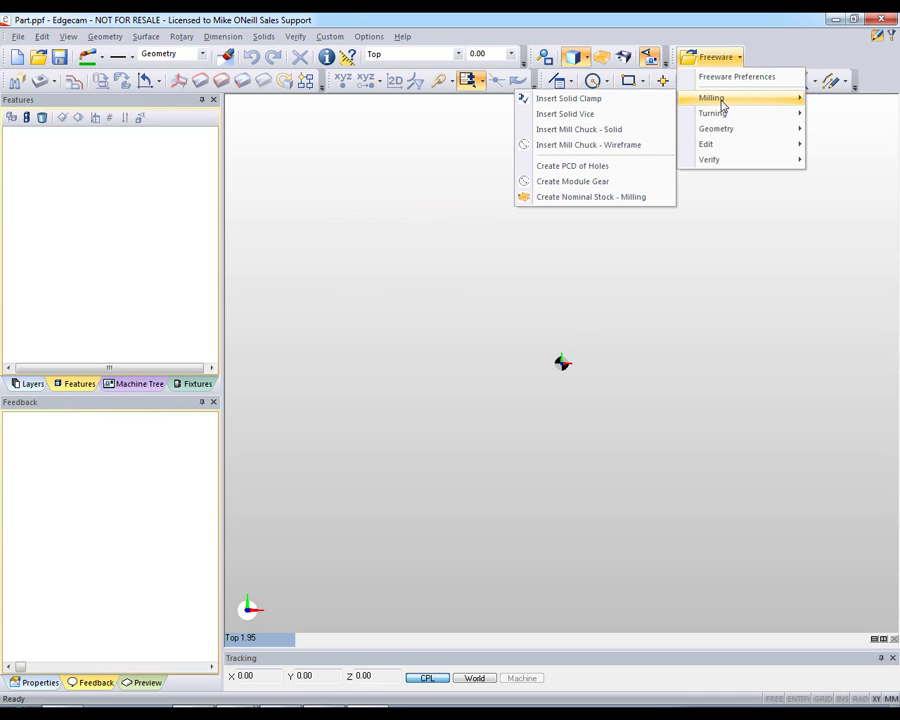
click(580, 166)
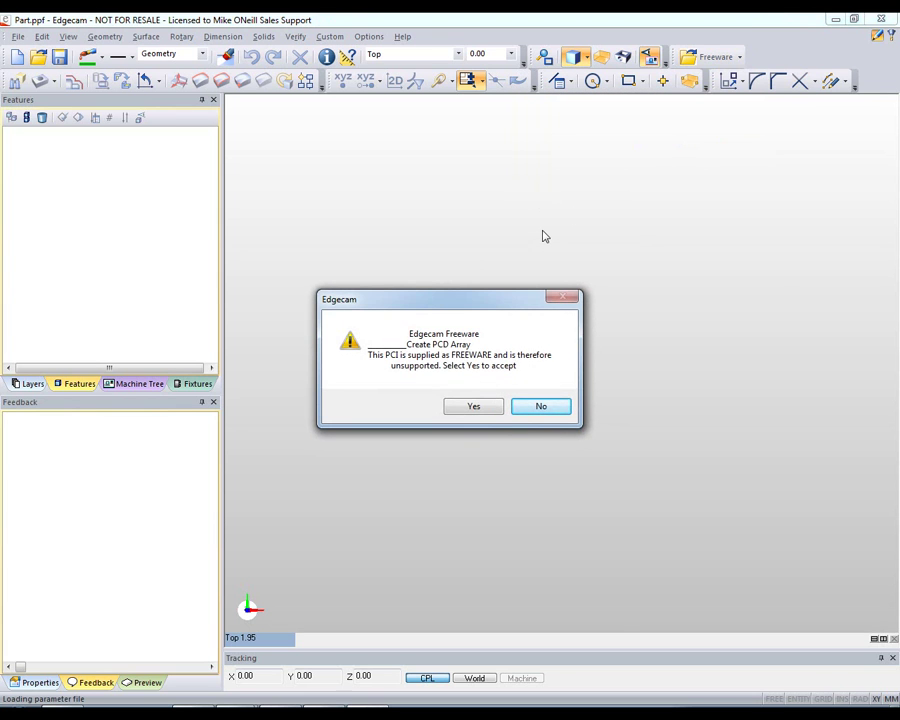
click(485, 410)
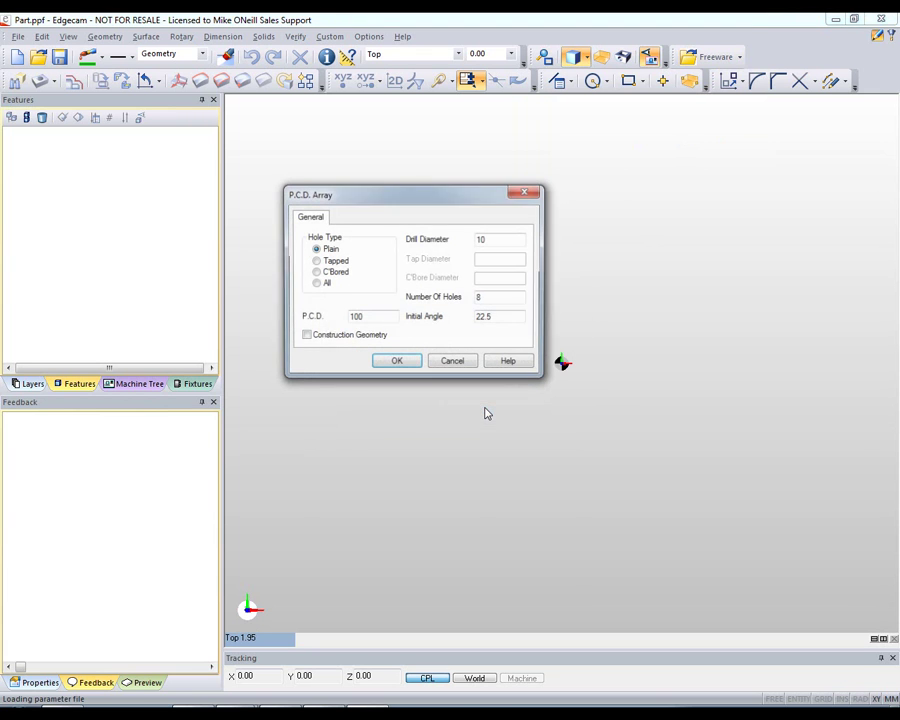
click(364, 338)
click(396, 362)
click(526, 327)
scroll(700, 190, down, 2)
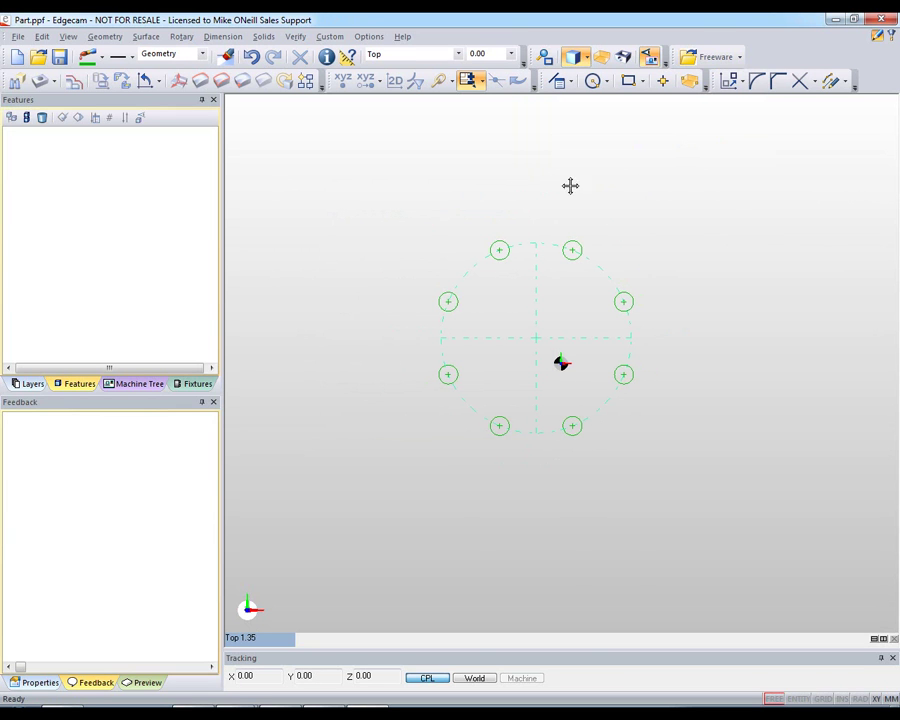
Tick Turn Freeware Message Off in Freeware Preferences
click(735, 58)
click(737, 79)
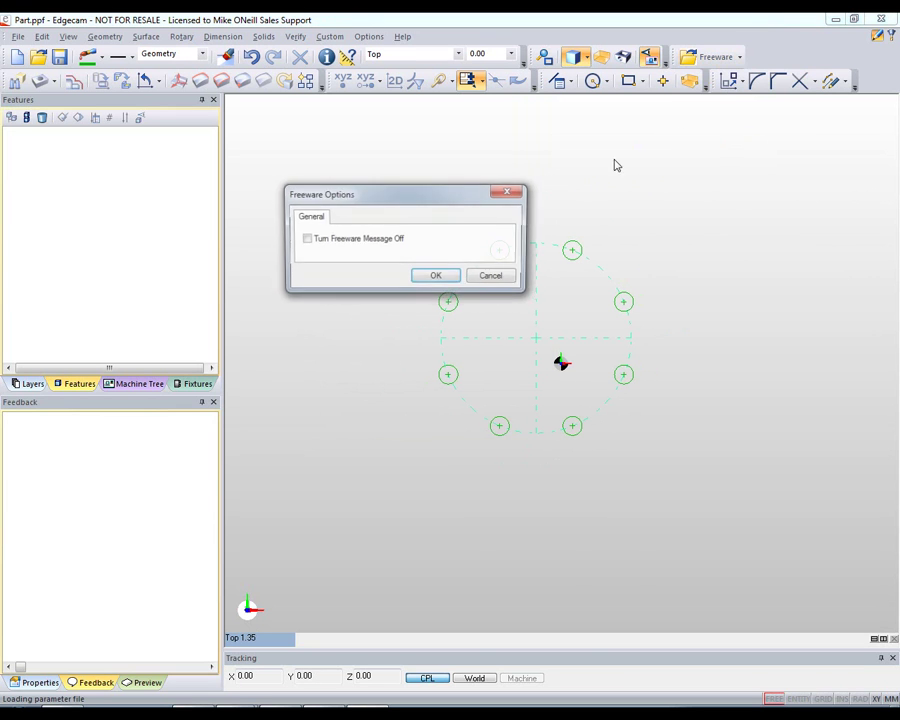
click(358, 245)
click(434, 276)
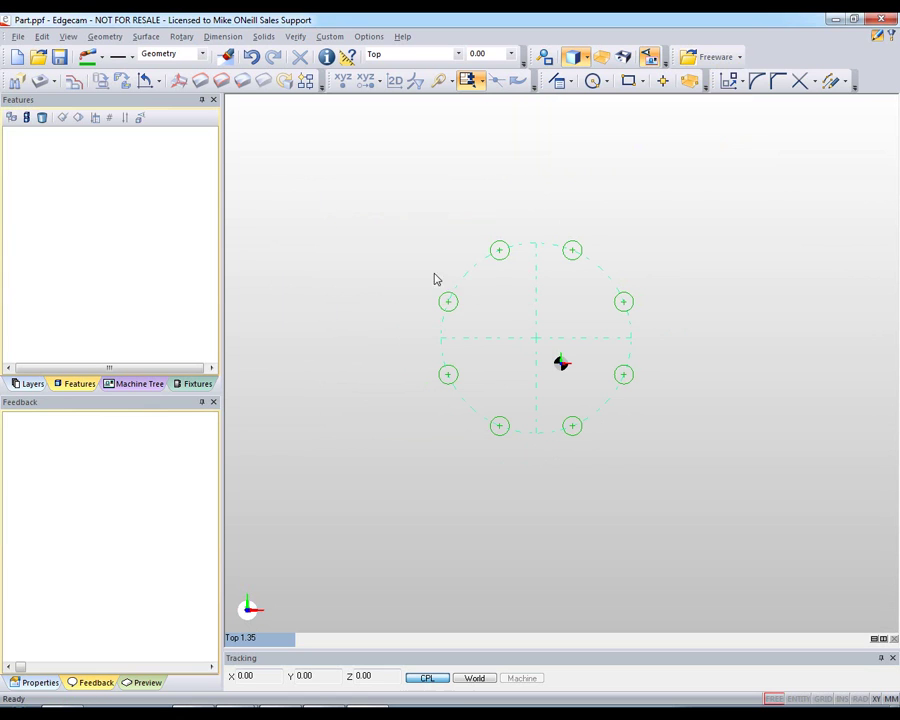
Add a second identical PCD of holes centred to the upper right
click(738, 59)
mouse_move(737, 104)
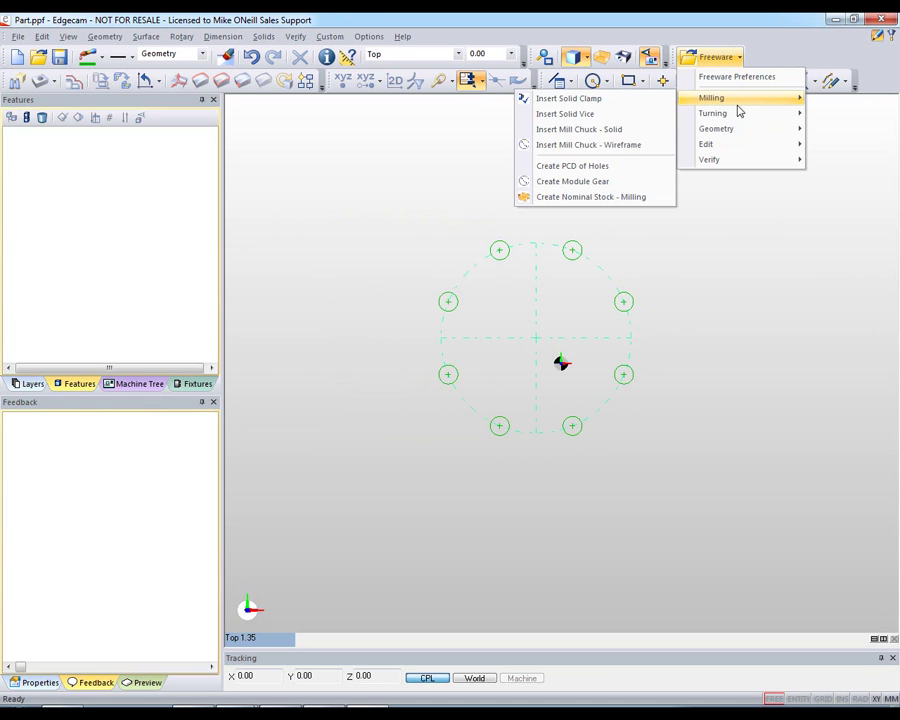
click(617, 170)
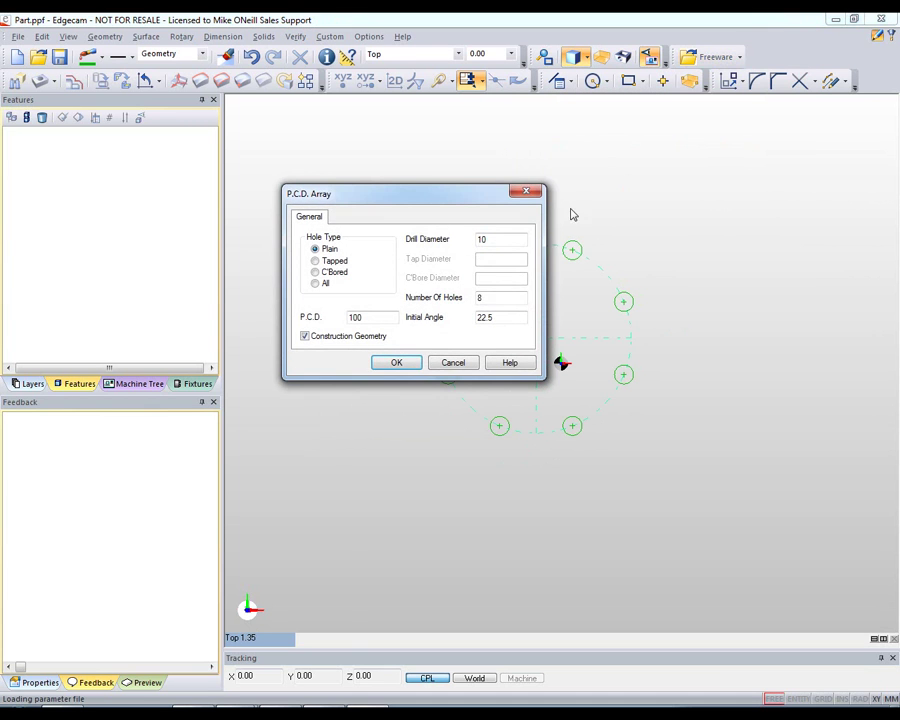
click(412, 363)
click(757, 233)
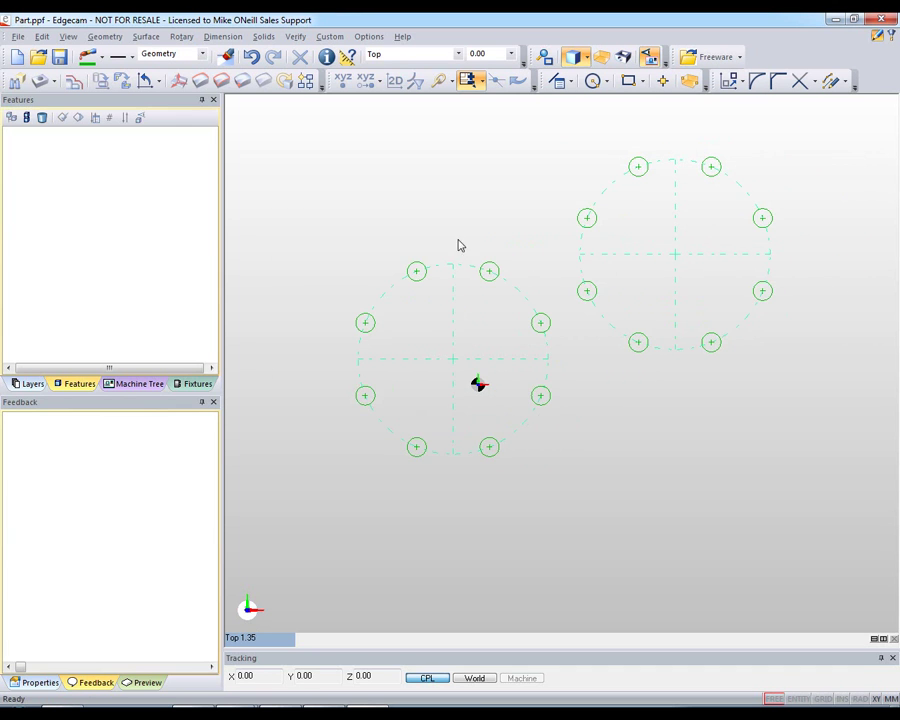
Insert a size 4 solid strap clamp at orientation 90 on the left hole pattern
middle_drag(474, 176, 428, 157)
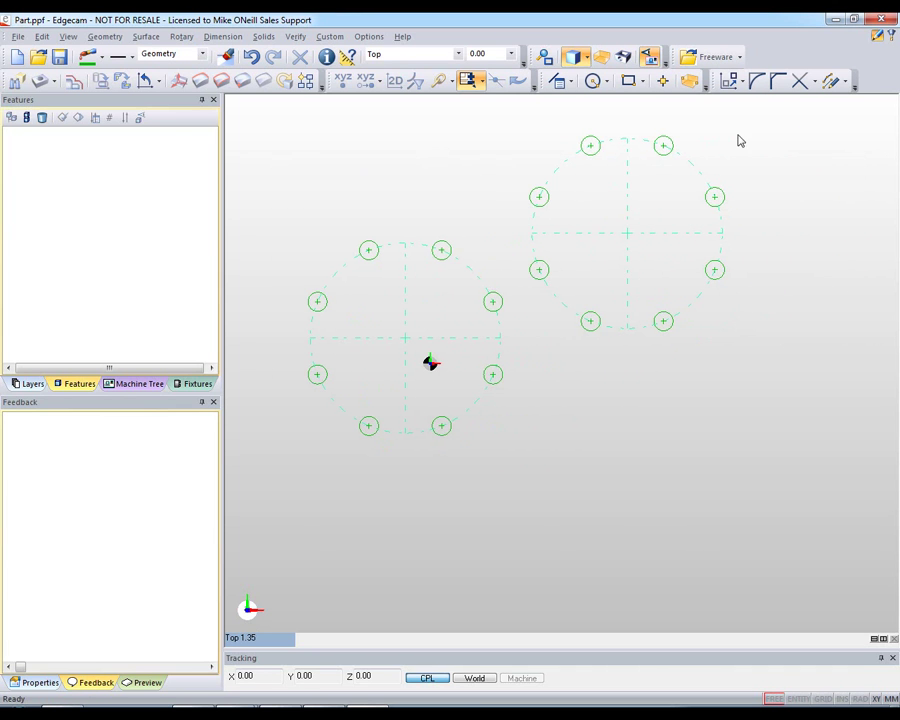
click(739, 58)
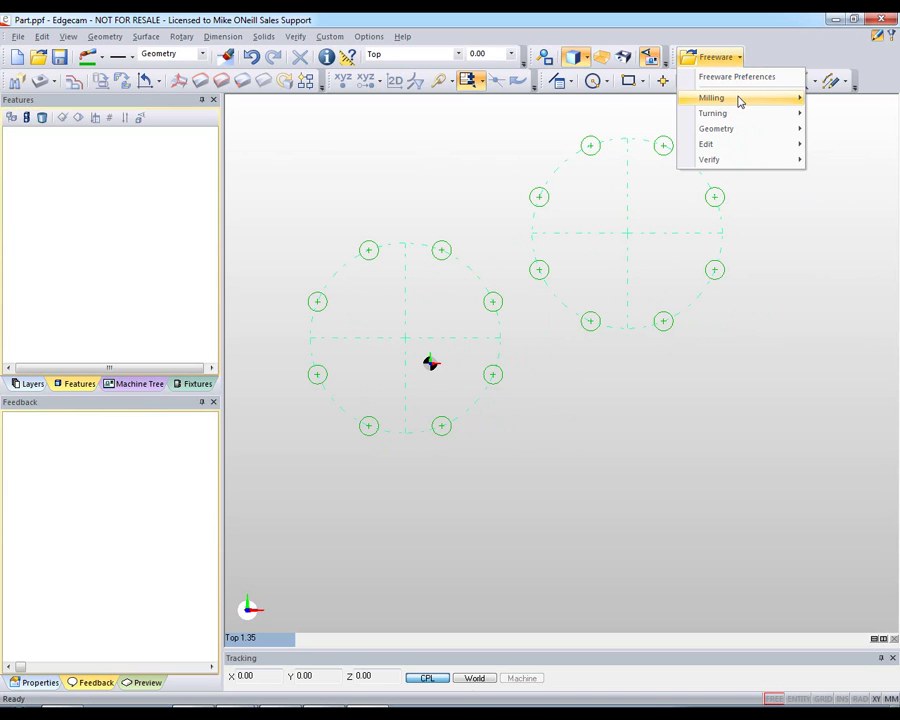
mouse_move(738, 100)
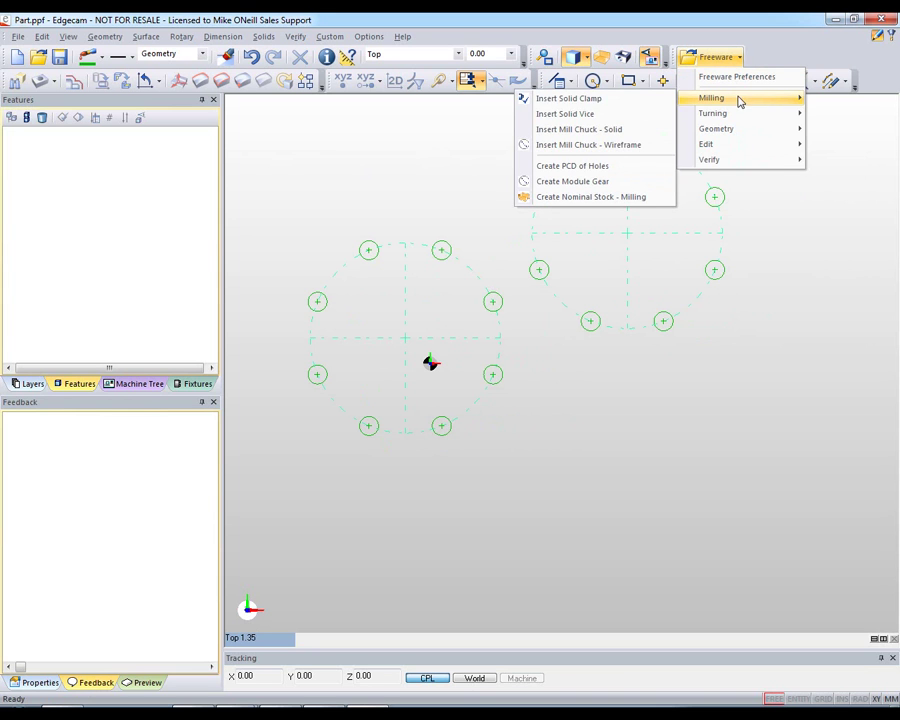
click(640, 100)
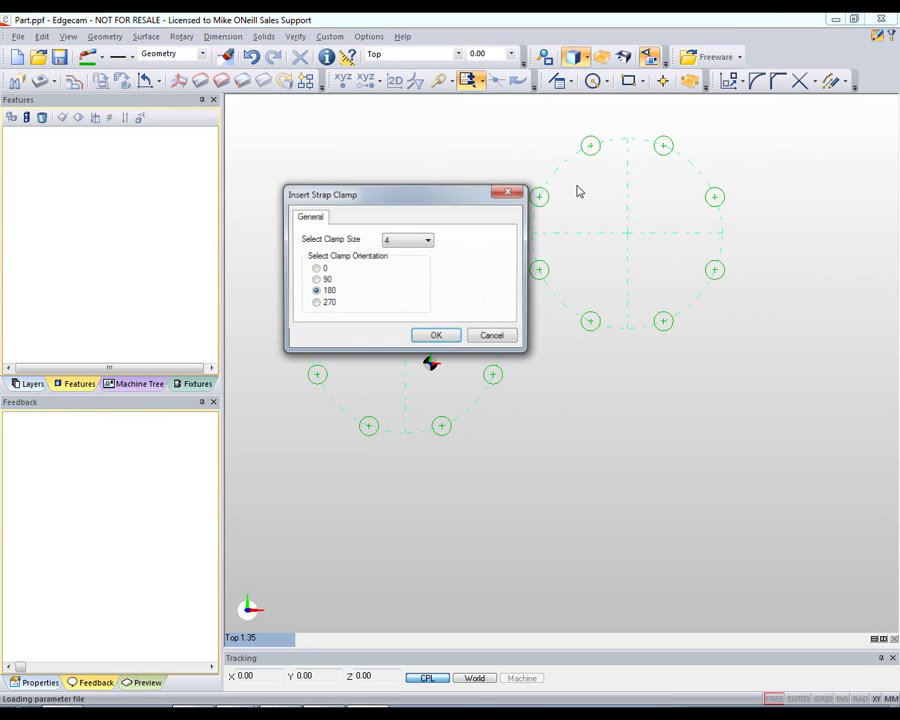
click(316, 281)
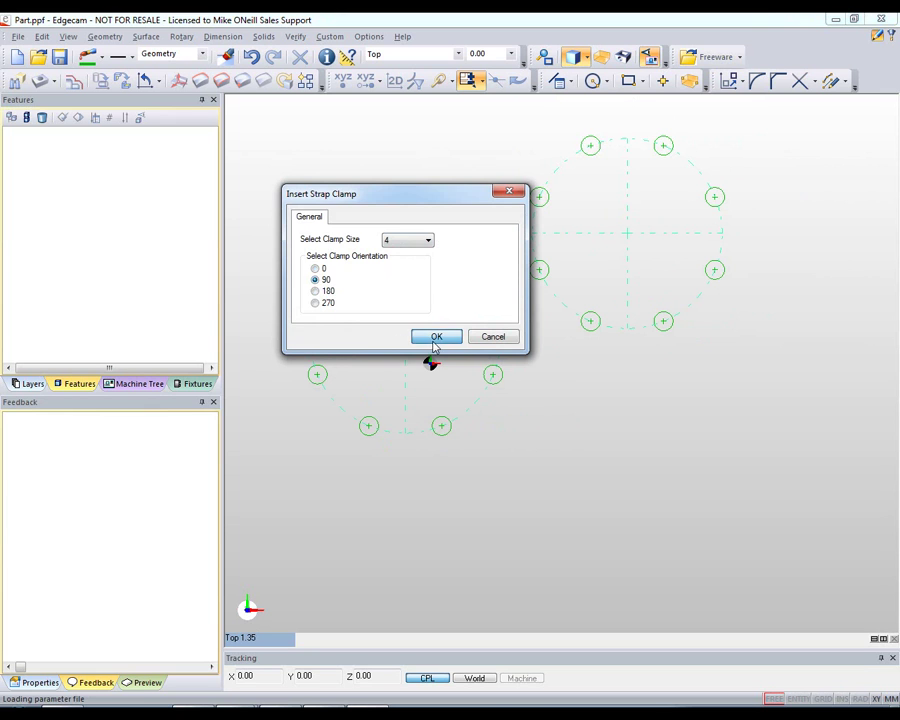
click(432, 339)
click(405, 433)
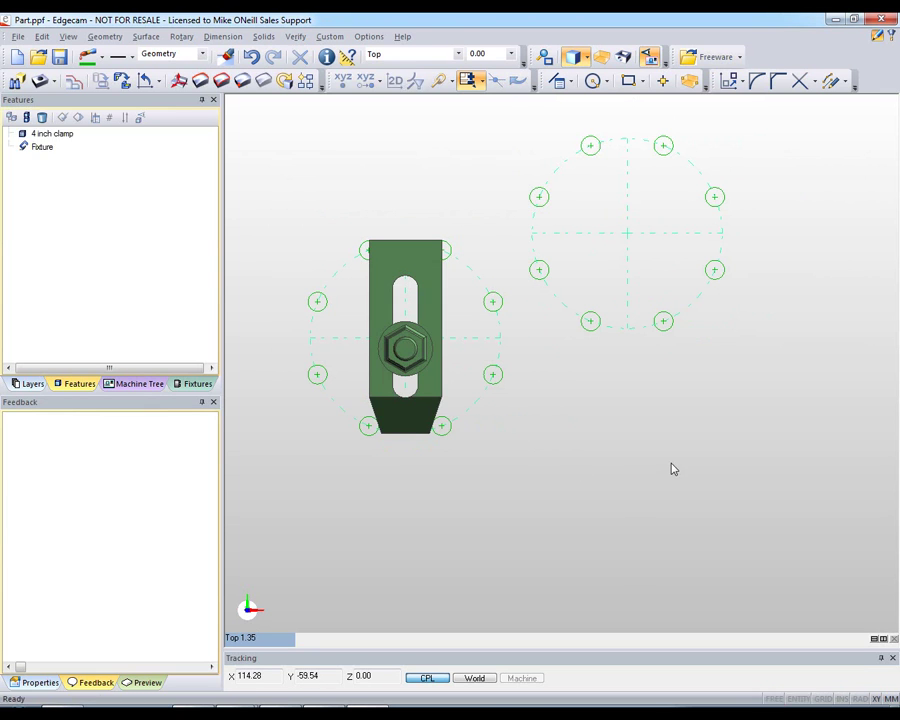
Insert a second size 4 strap clamp at orientation 270 at the right pattern's bottom
click(713, 57)
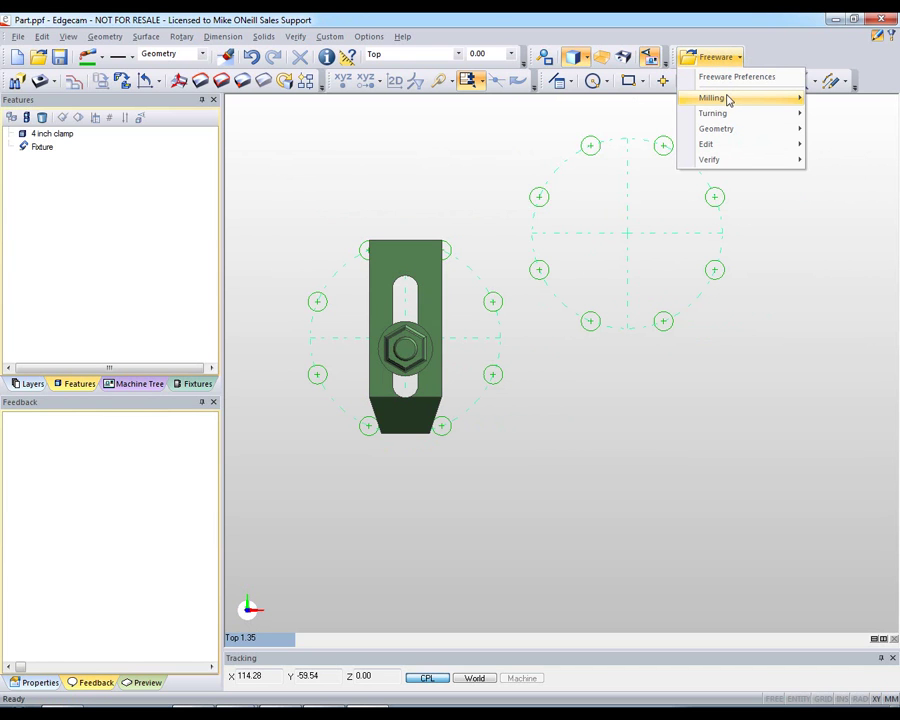
mouse_move(724, 98)
click(630, 99)
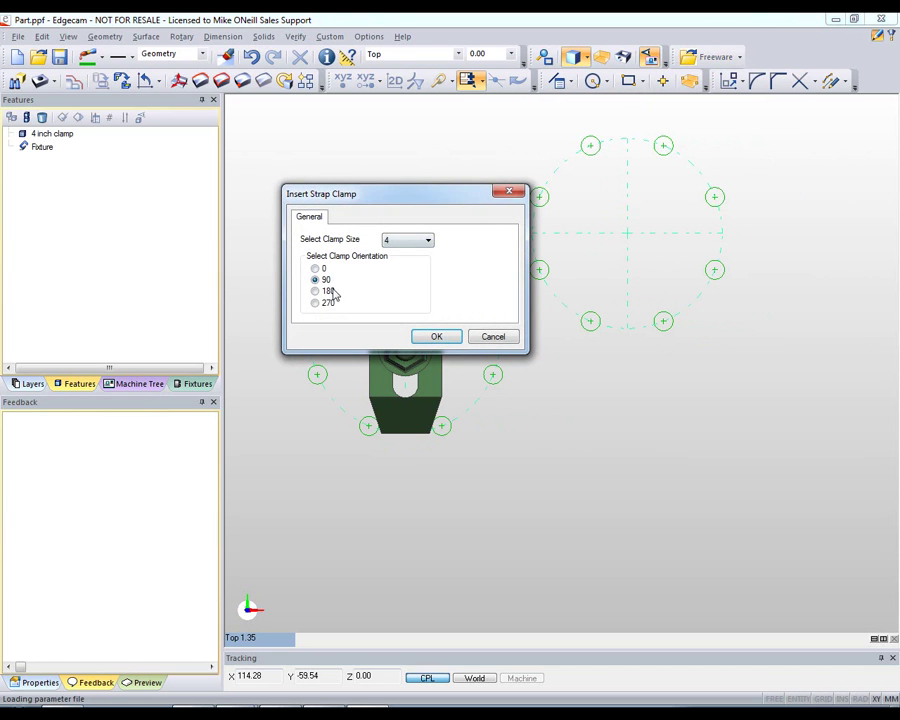
click(325, 303)
click(436, 336)
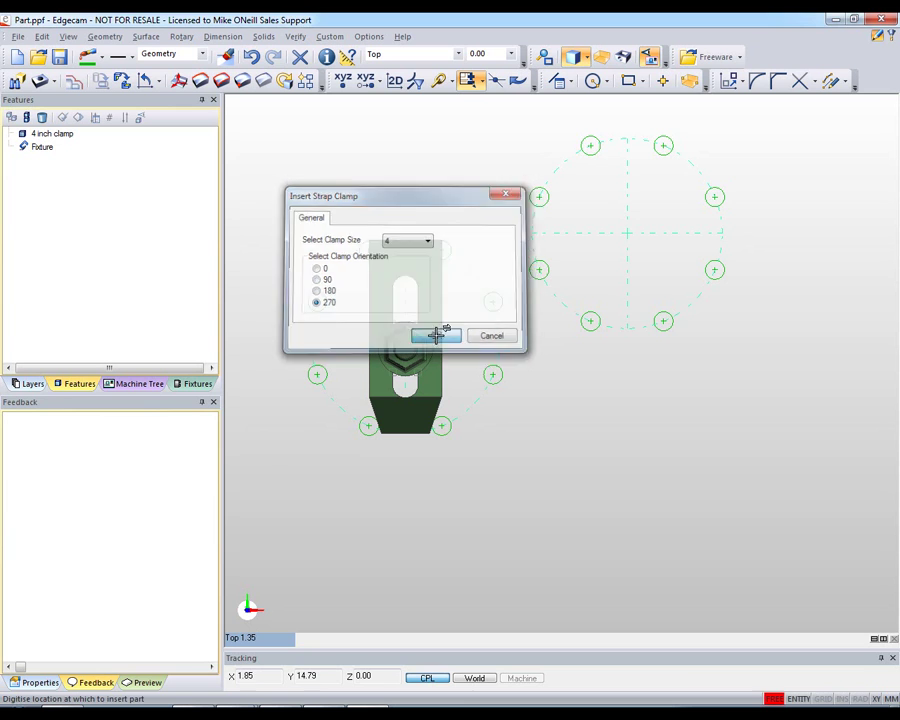
click(627, 328)
View the clamps in 3D, check both Fixture entries, then start a new part
middle_drag(546, 396, 481, 261)
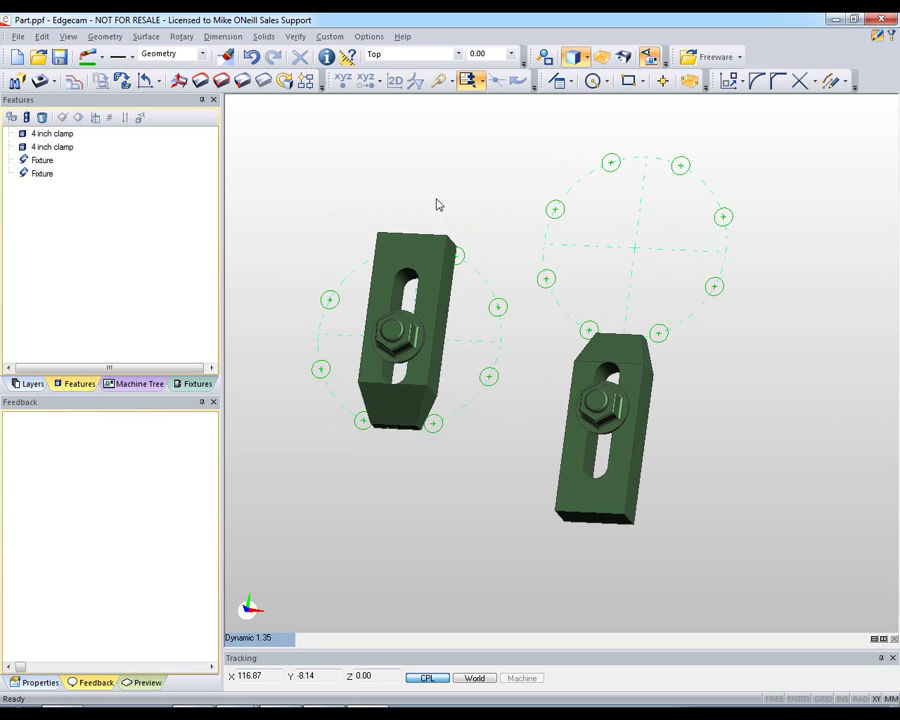
click(45, 161)
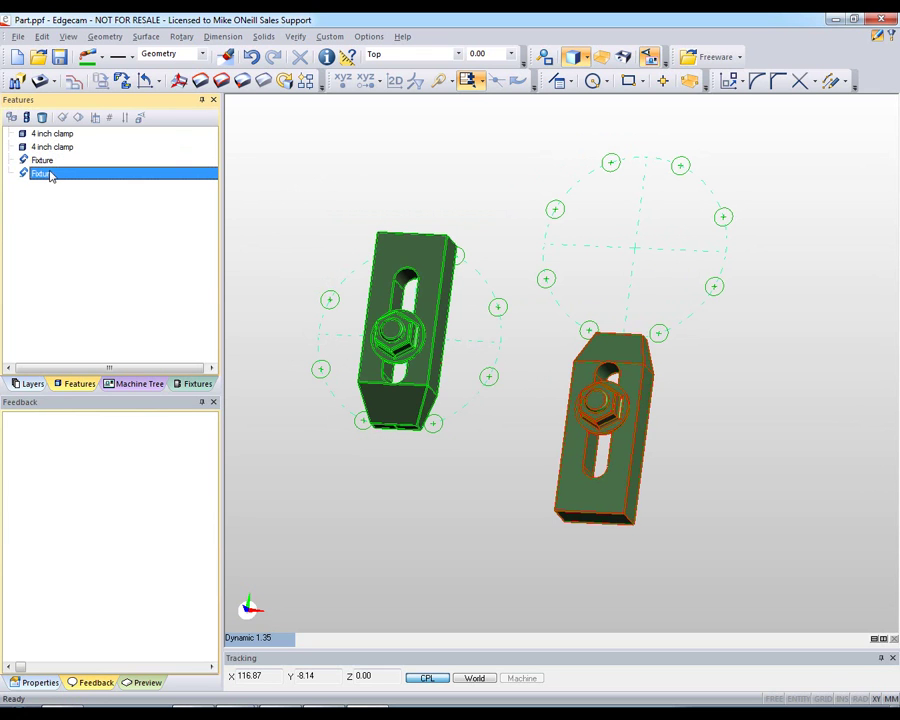
click(50, 173)
key(Up)
click(17, 57)
Discard the old part and draw a 100 by 100 rectangle centred on the origin
click(458, 394)
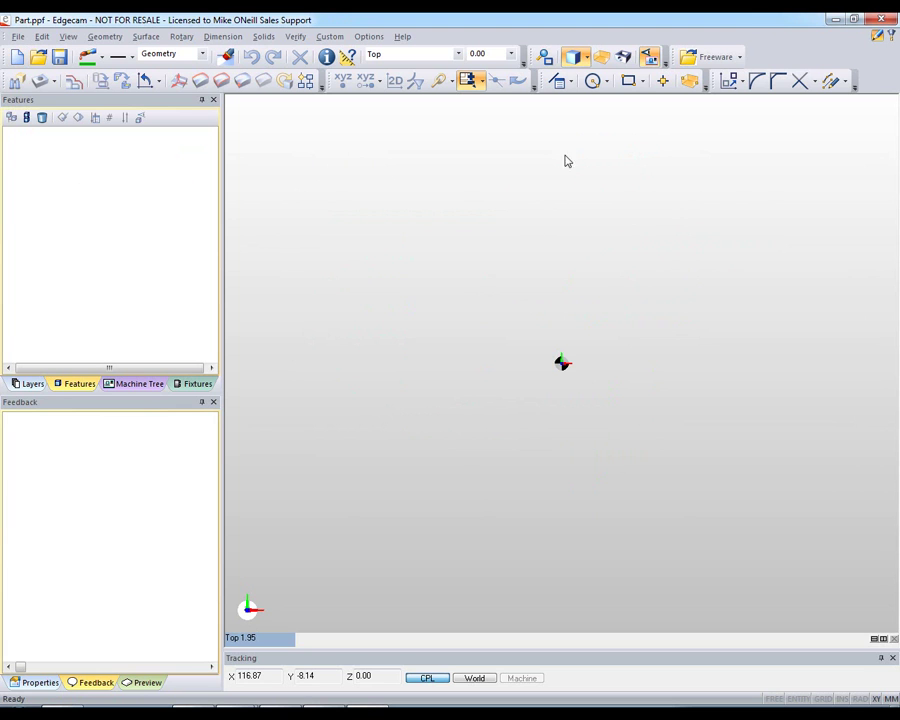
click(629, 82)
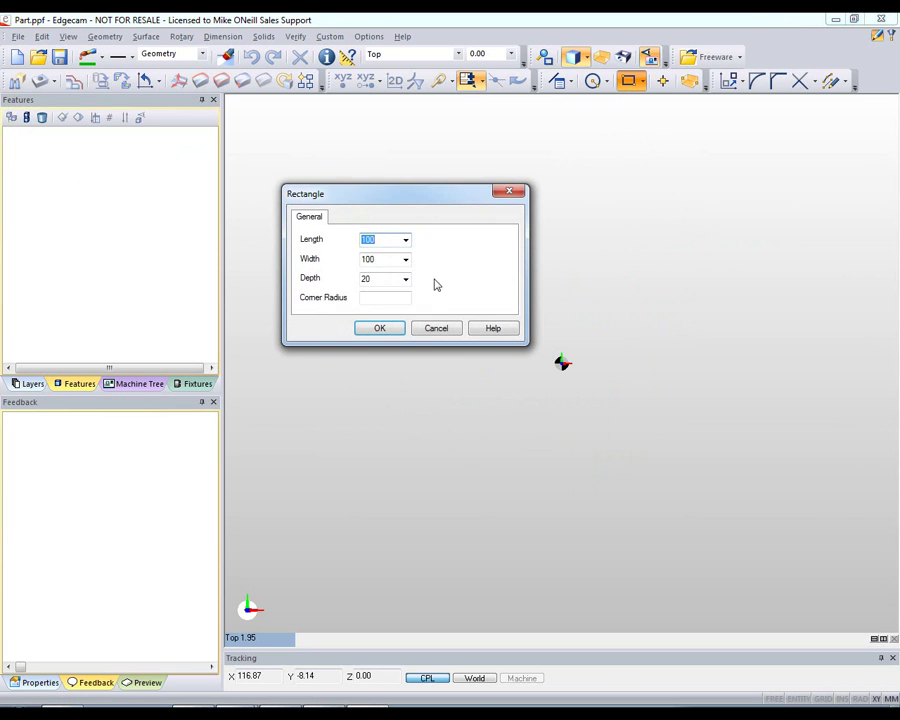
click(380, 329)
click(536, 328)
middle_drag(568, 433, 585, 271)
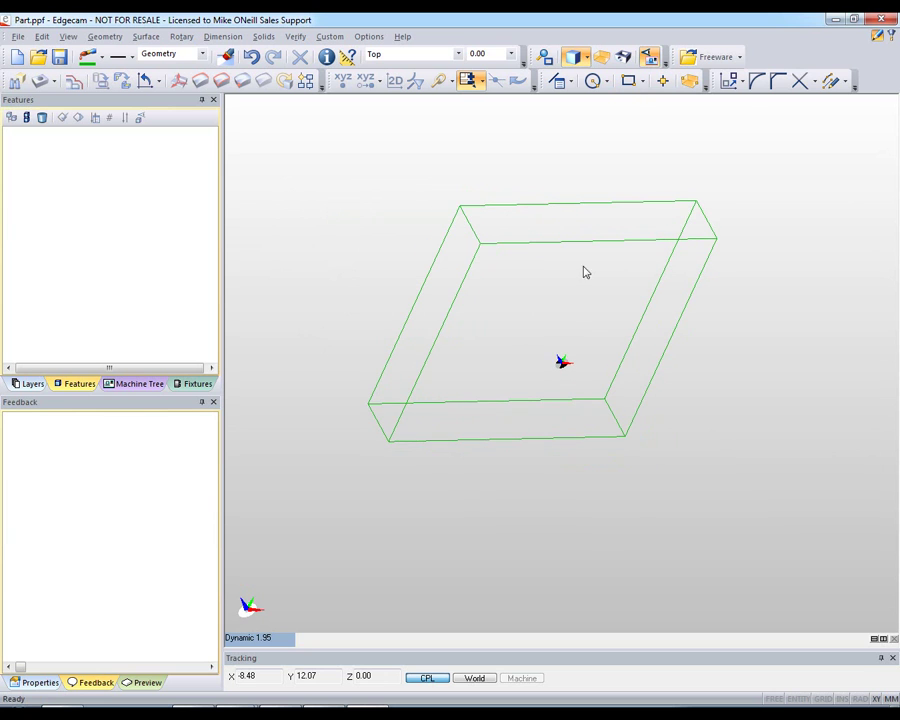
Insert a Small Multi-Vice jawed across the box edges at the origin, then undo the fixtures
click(740, 57)
mouse_move(735, 97)
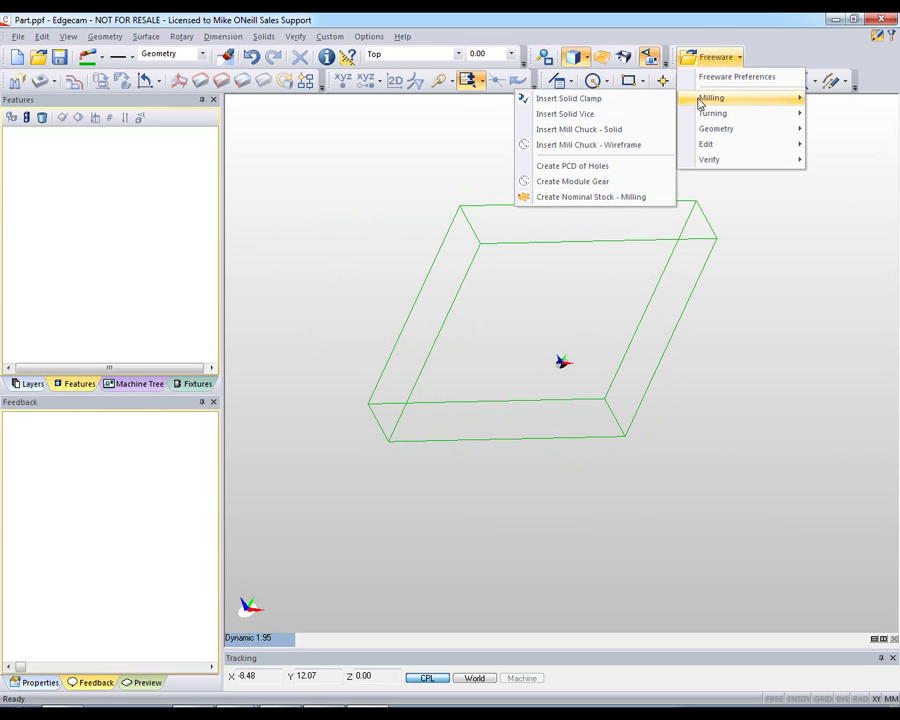
click(638, 118)
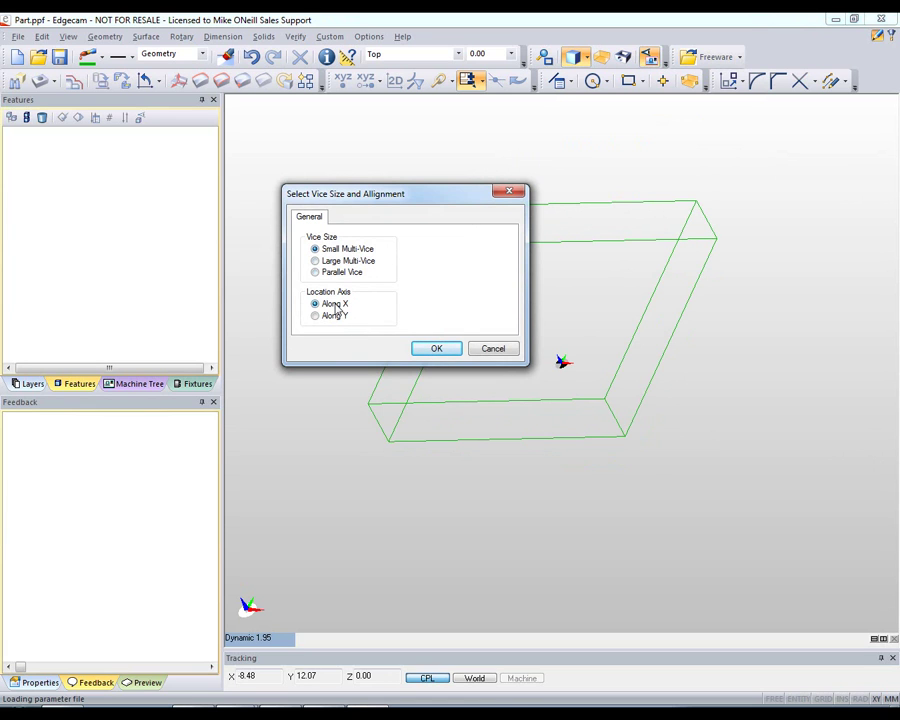
click(432, 347)
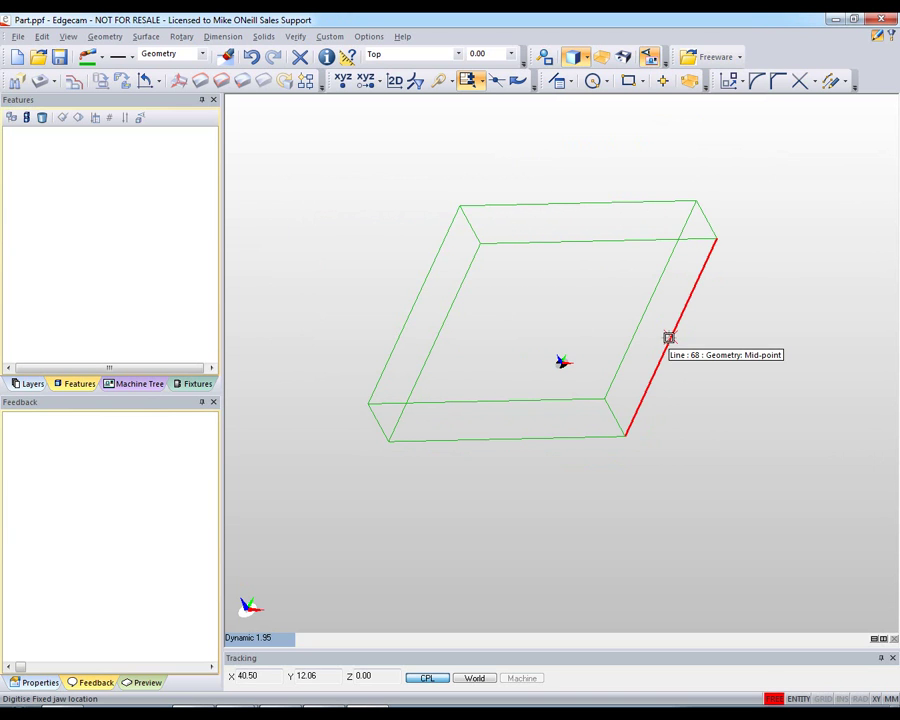
click(669, 337)
click(434, 342)
click(319, 287)
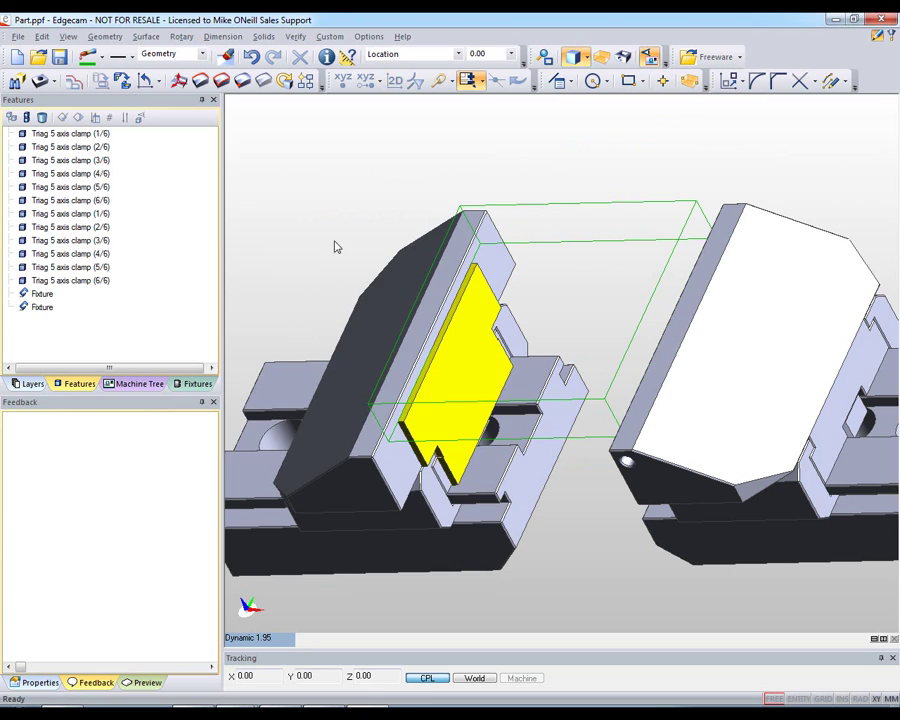
middle_drag(336, 233, 395, 219)
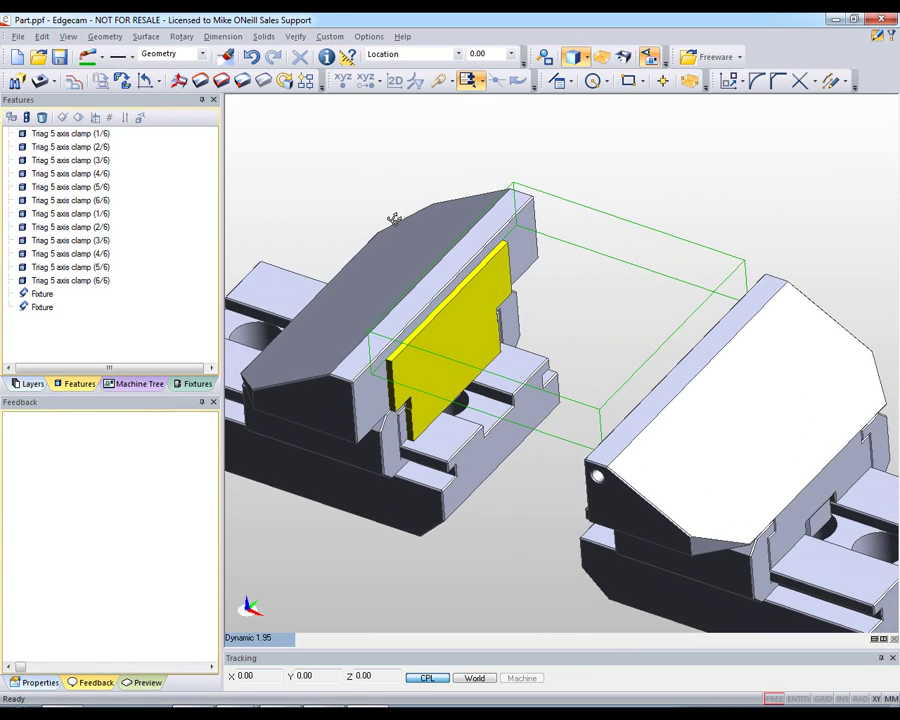
click(251, 57)
Insert a Parallel Vice aligned Along Y, fixed jaw on the back top edge and front bottom edge picked
click(524, 390)
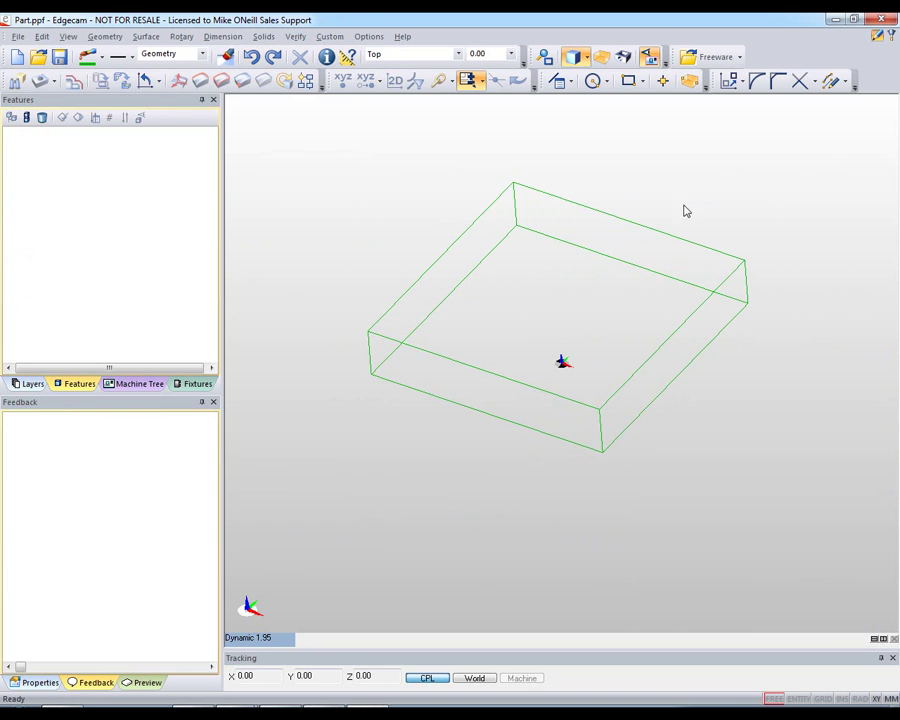
click(741, 59)
mouse_move(739, 97)
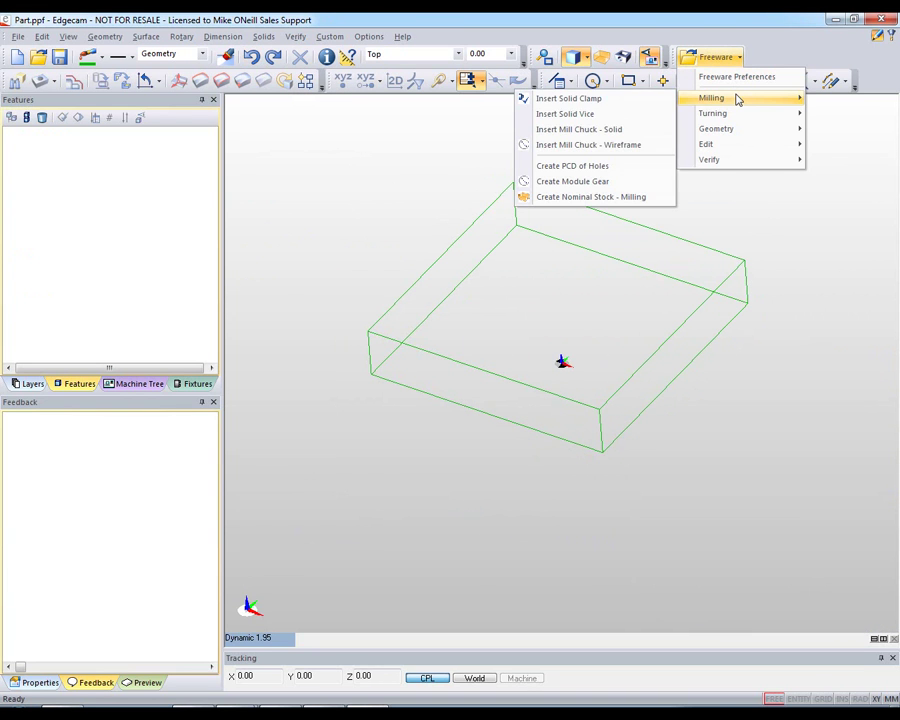
click(617, 116)
click(341, 272)
click(336, 316)
click(433, 347)
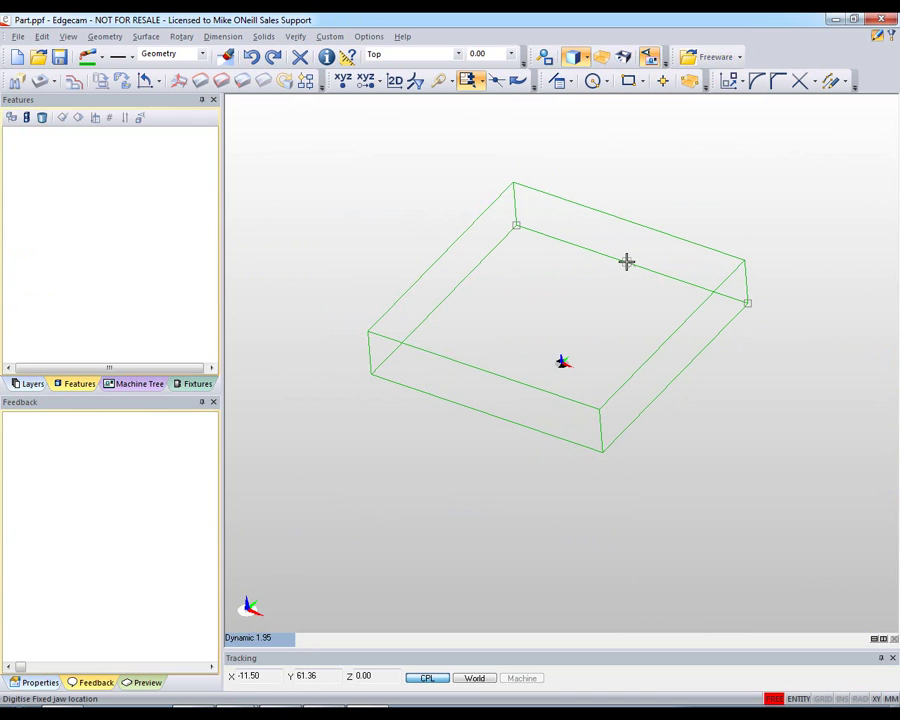
click(632, 263)
click(487, 414)
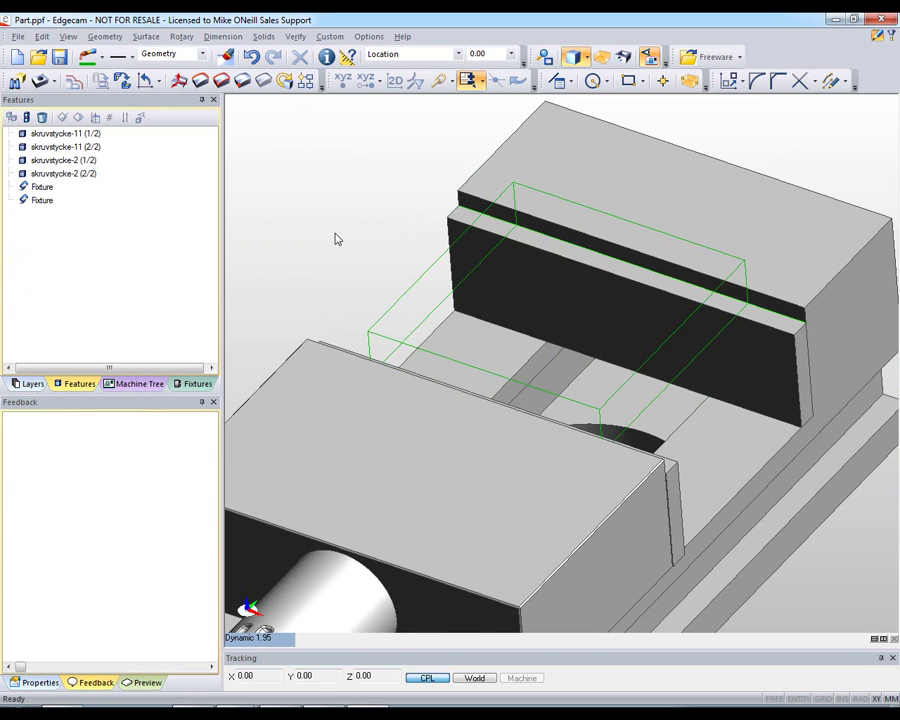
scroll(345, 230, down, 3)
middle_drag(352, 225, 376, 233)
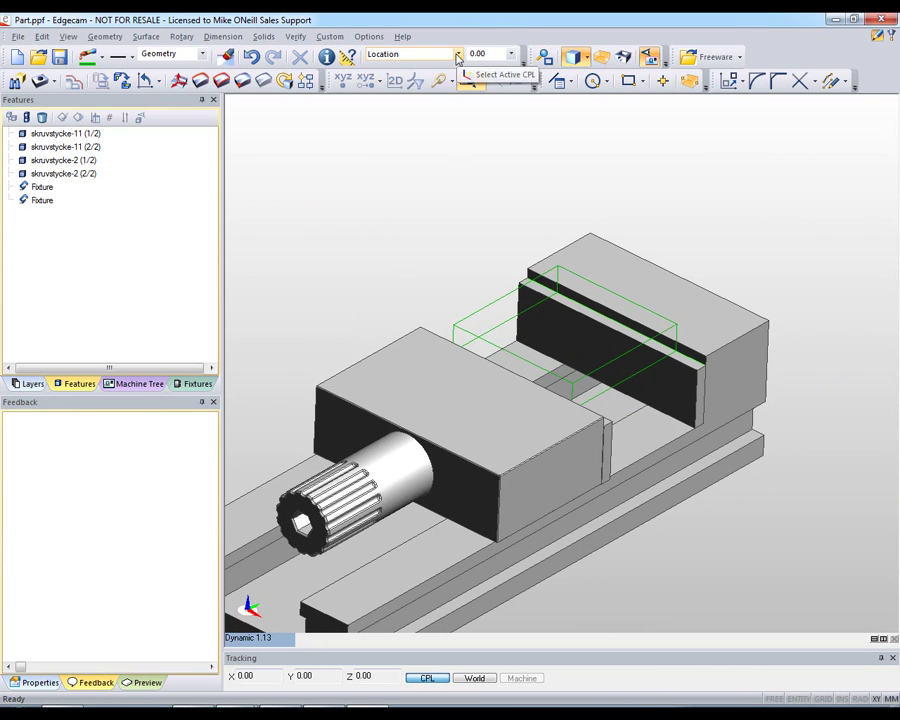
Inspect both vice Fixtures and the CPL list, orbit around, then start a new part discarding changes
click(45, 187)
click(46, 200)
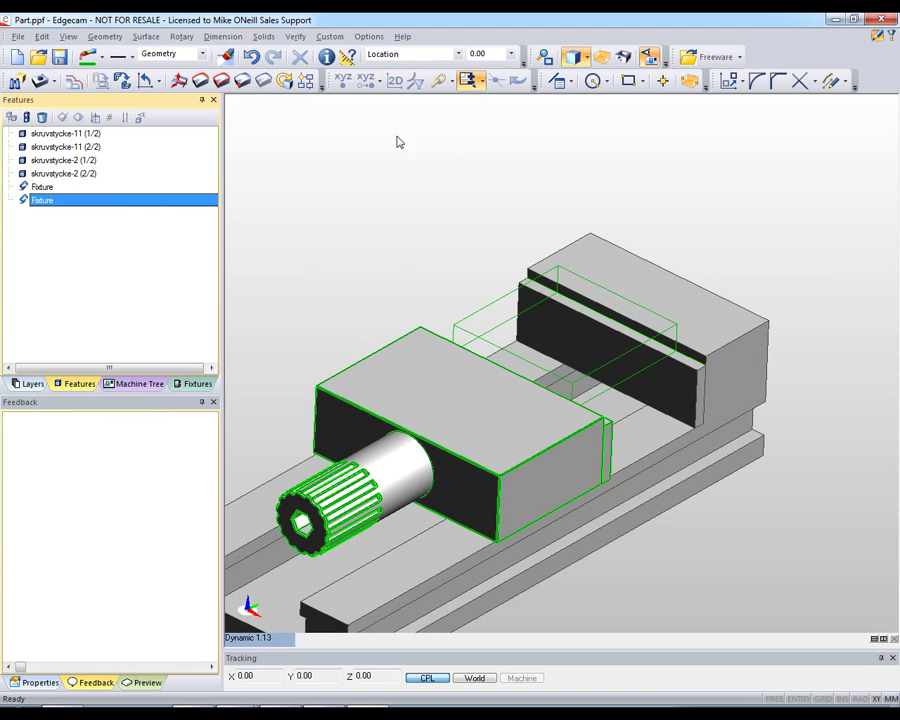
click(440, 54)
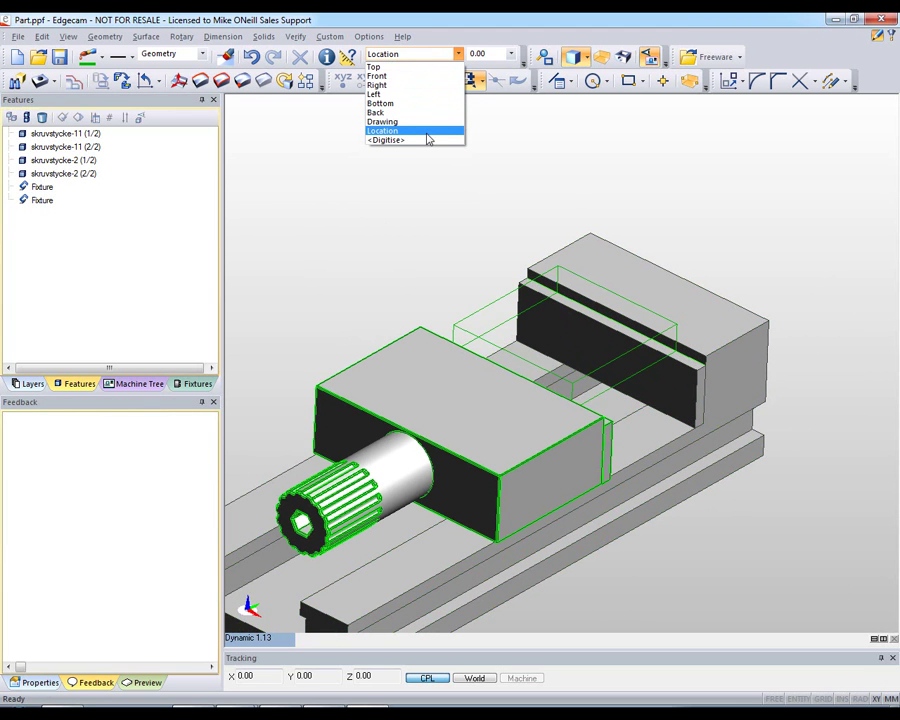
click(427, 132)
middle_drag(655, 448, 580, 310)
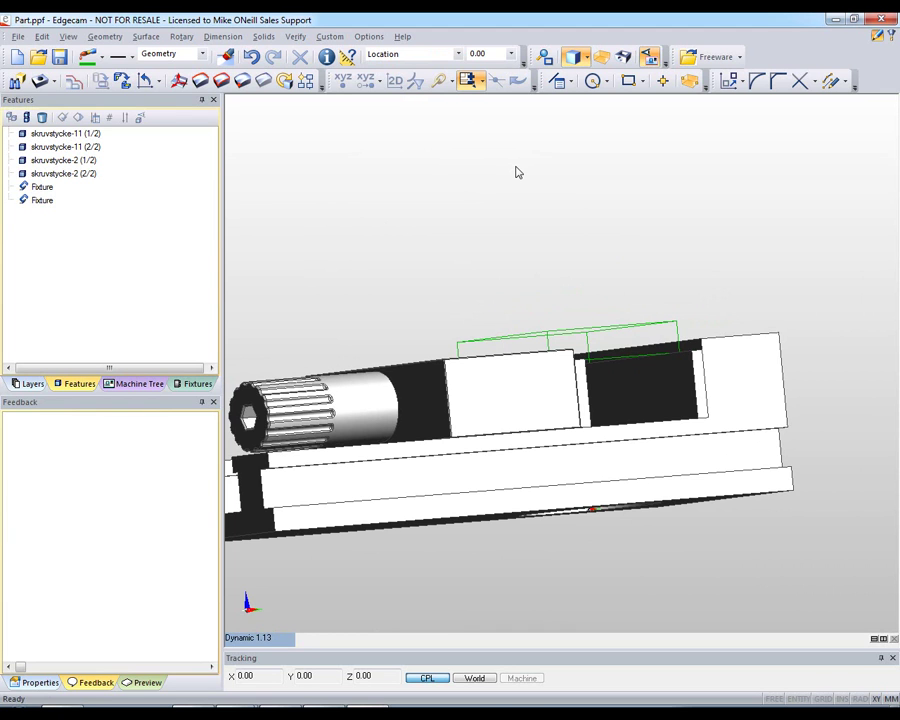
middle_drag(517, 172, 375, 146)
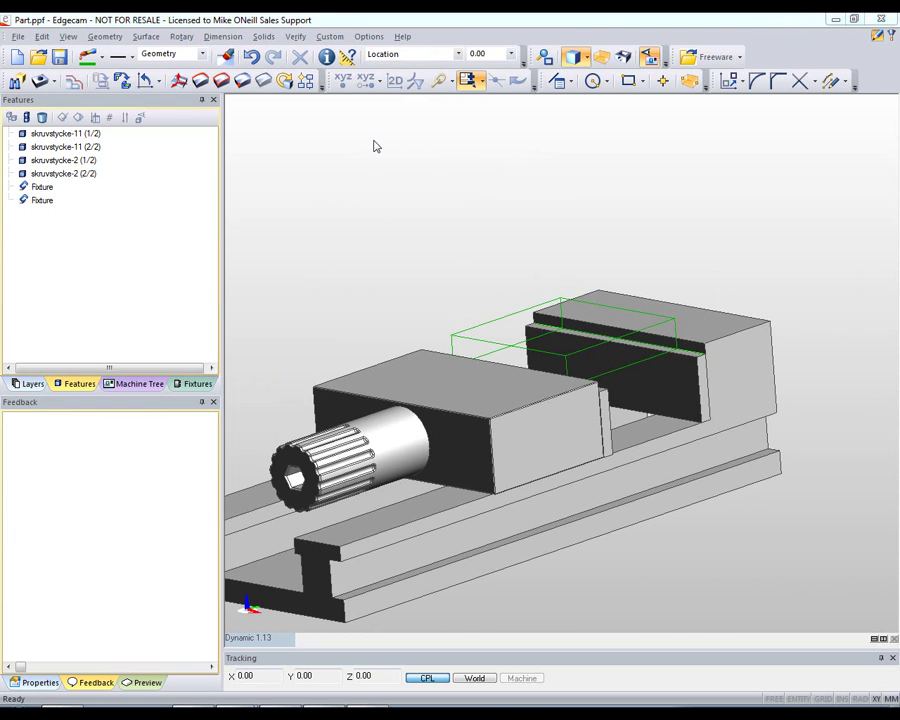
key(ctrl+n)
click(452, 398)
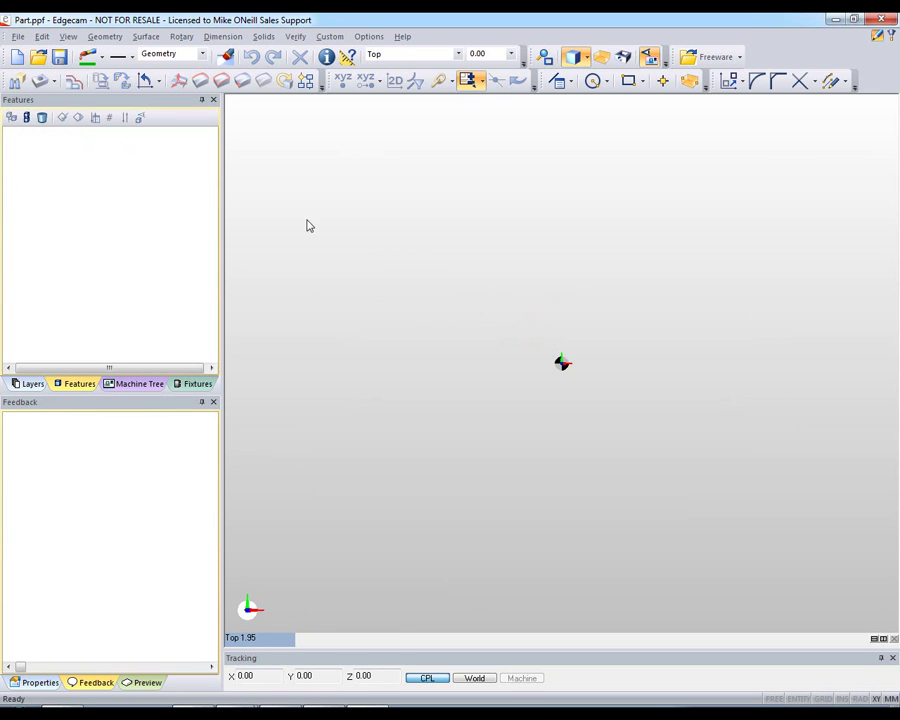
Open 1 Weight Mold.pmod and orbit it into a 3D view
click(39, 57)
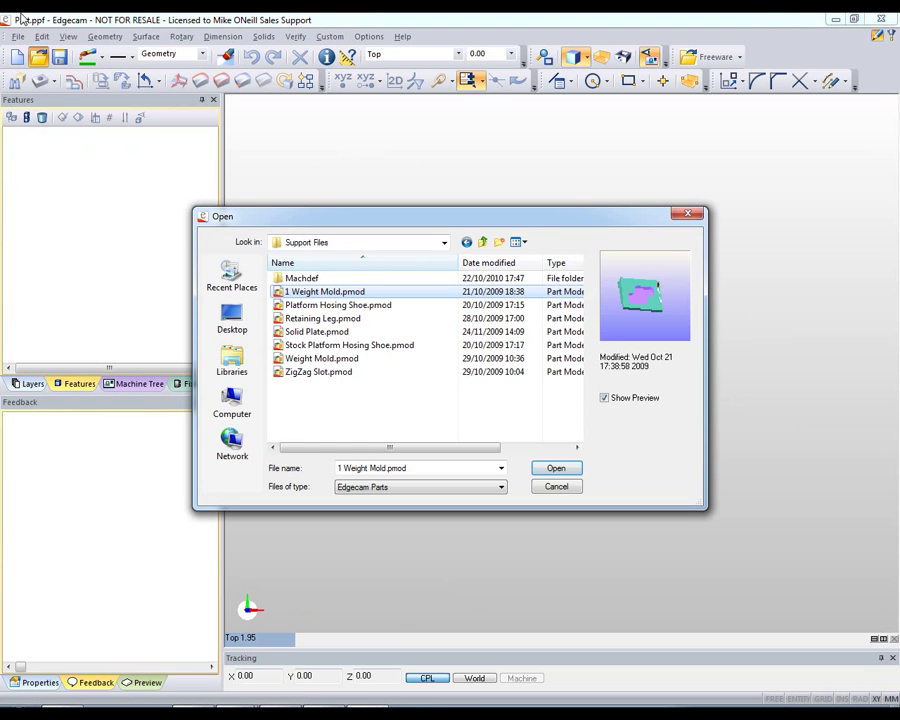
click(556, 466)
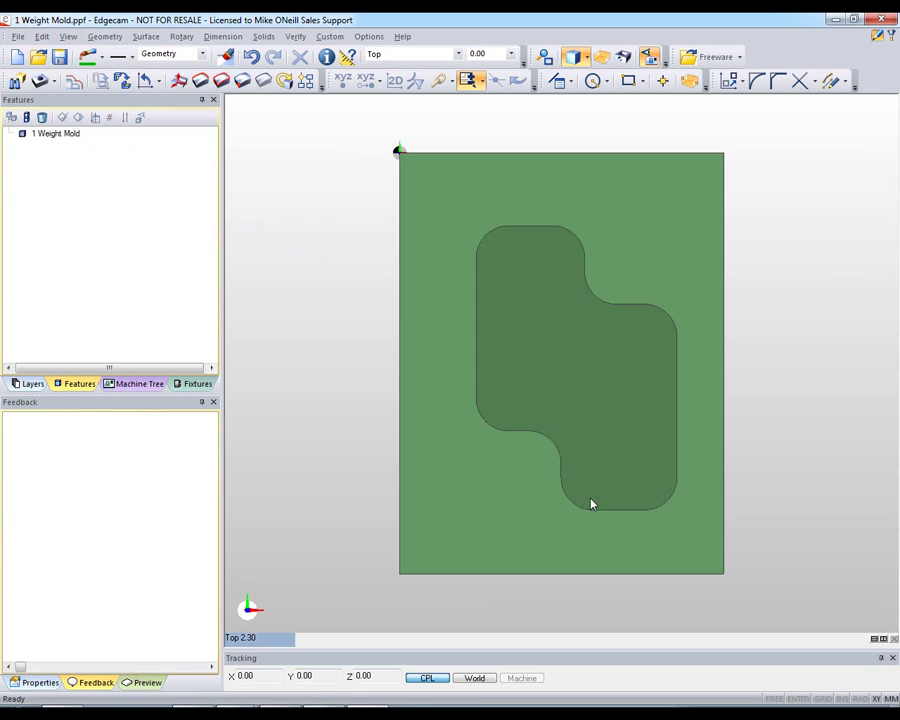
middle_drag(611, 523, 492, 380)
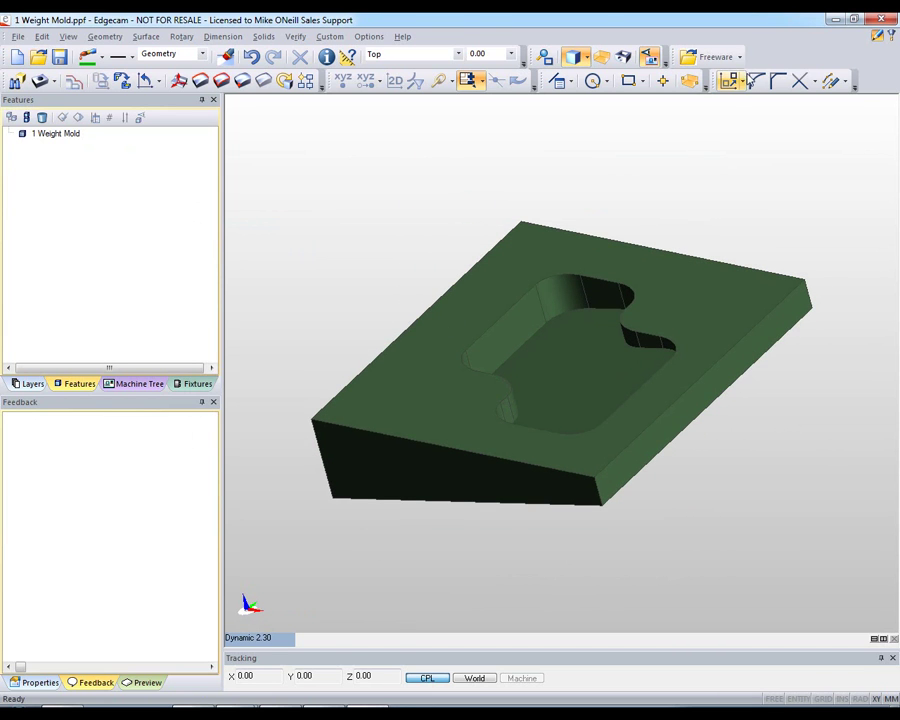
click(740, 58)
mouse_move(737, 100)
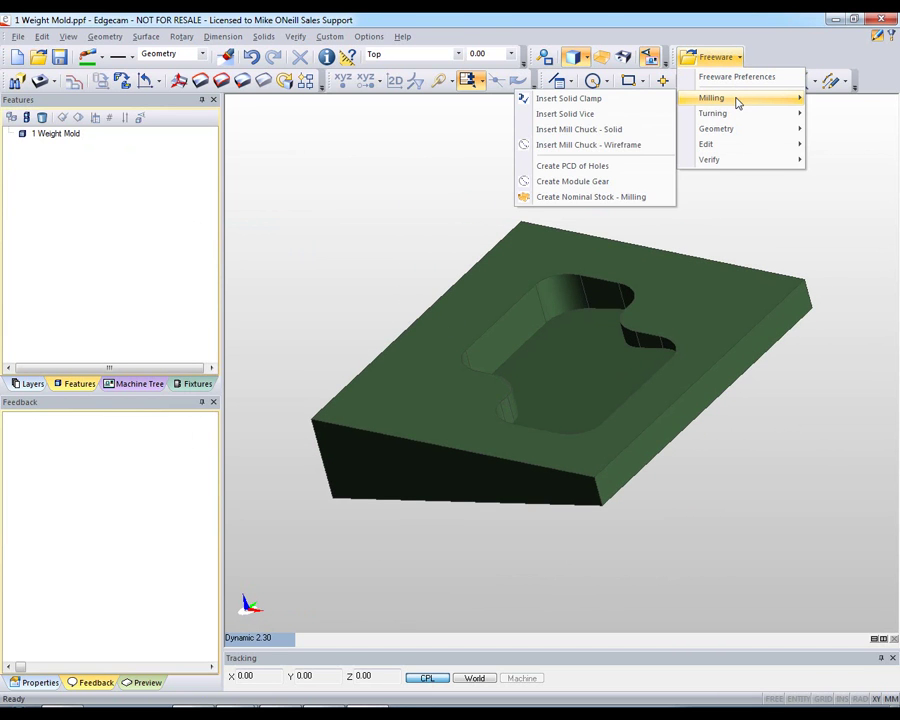
Create 100 × 130 nominal milling stock around the mold solid with the CPL at Upper Left
click(660, 197)
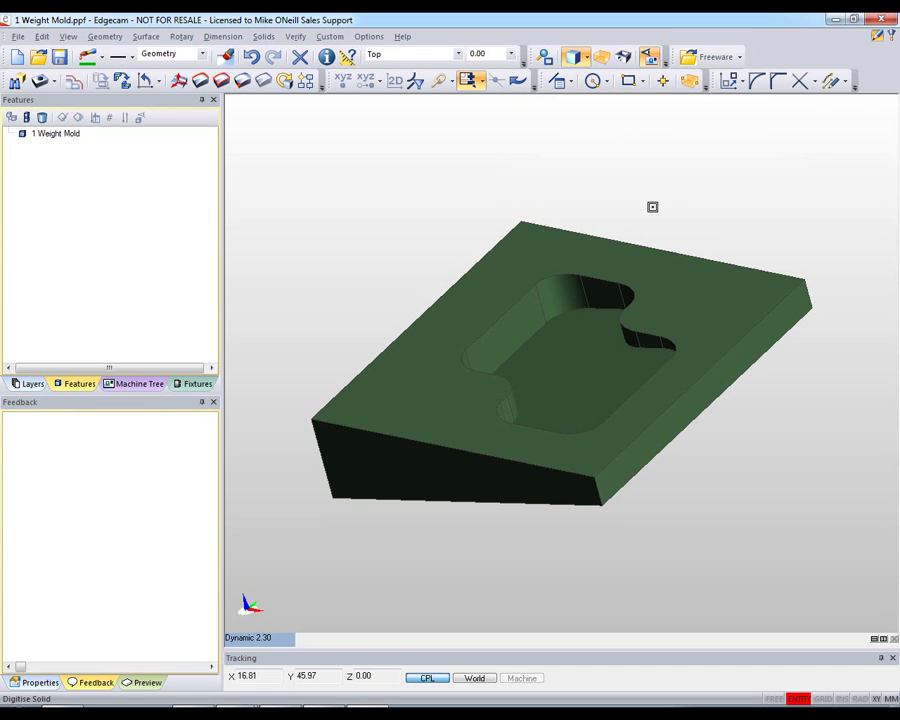
click(628, 251)
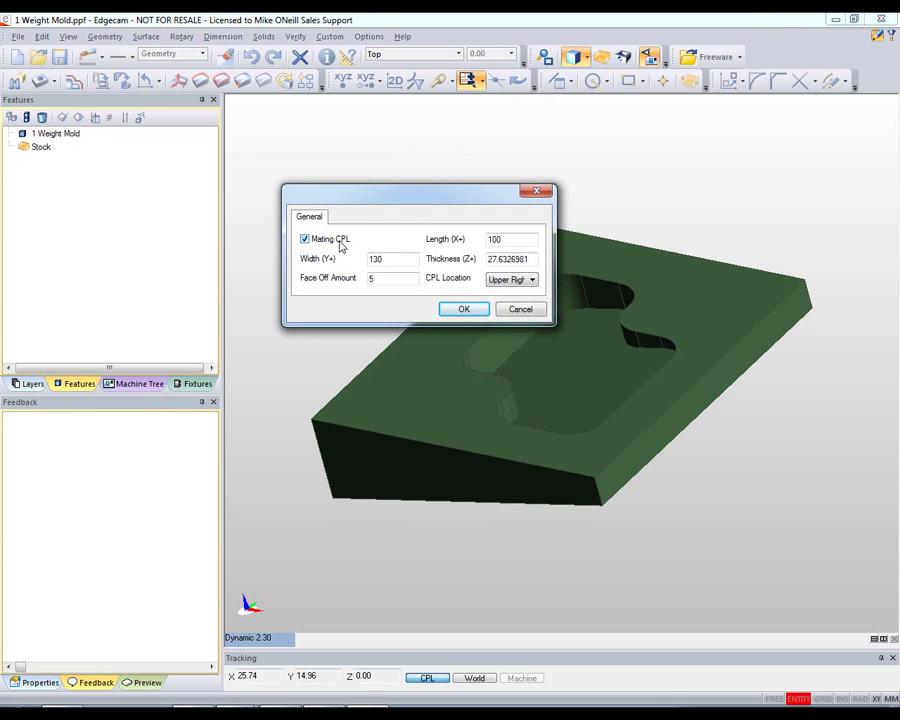
click(532, 281)
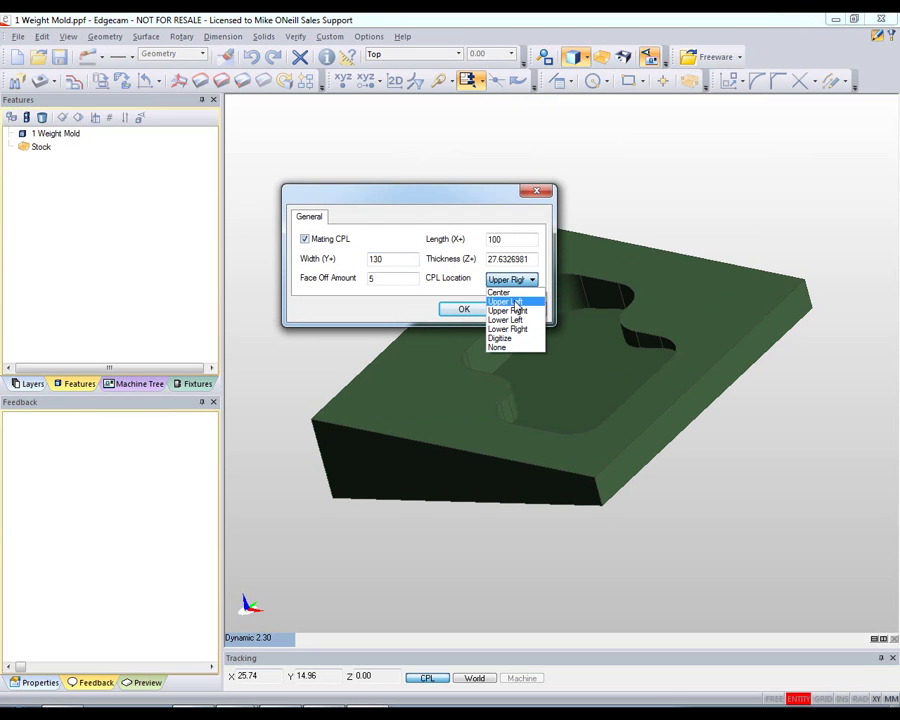
click(514, 303)
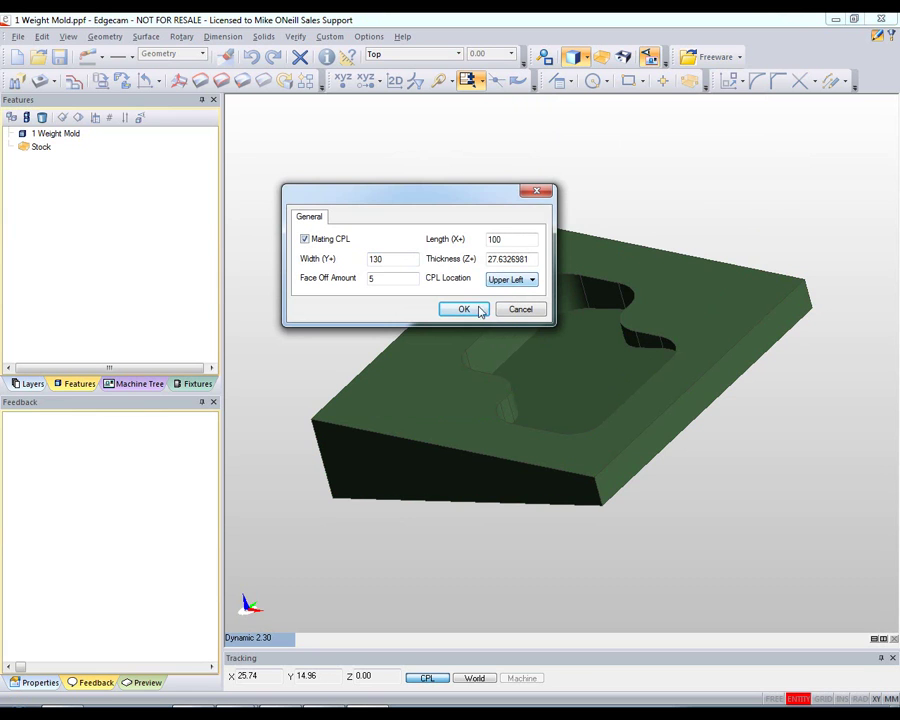
click(463, 309)
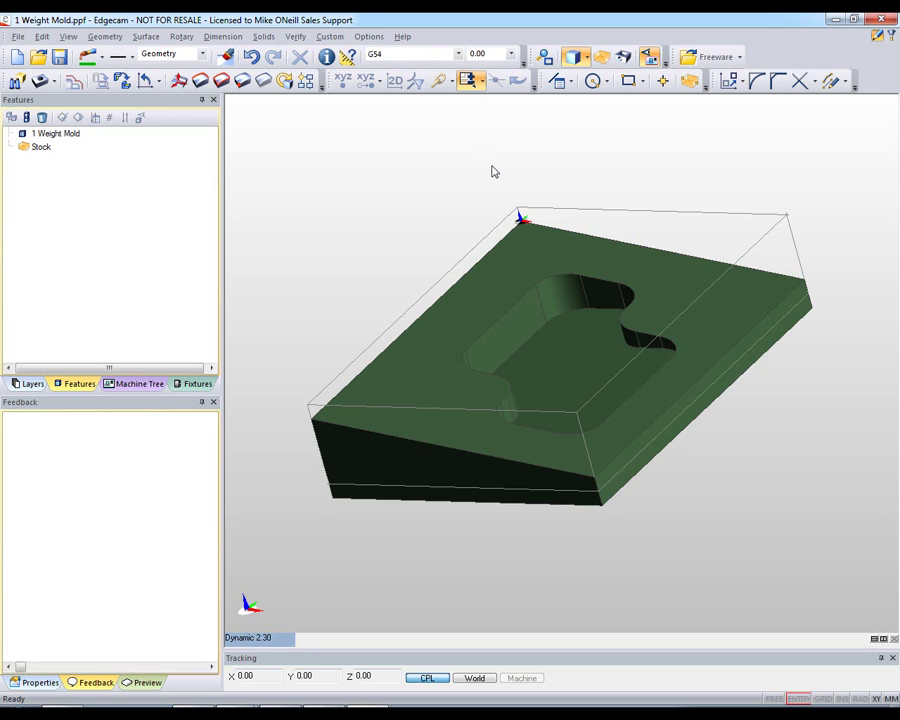
Measure the angle between the mold's top face and pocket floor, giving 10°
click(740, 57)
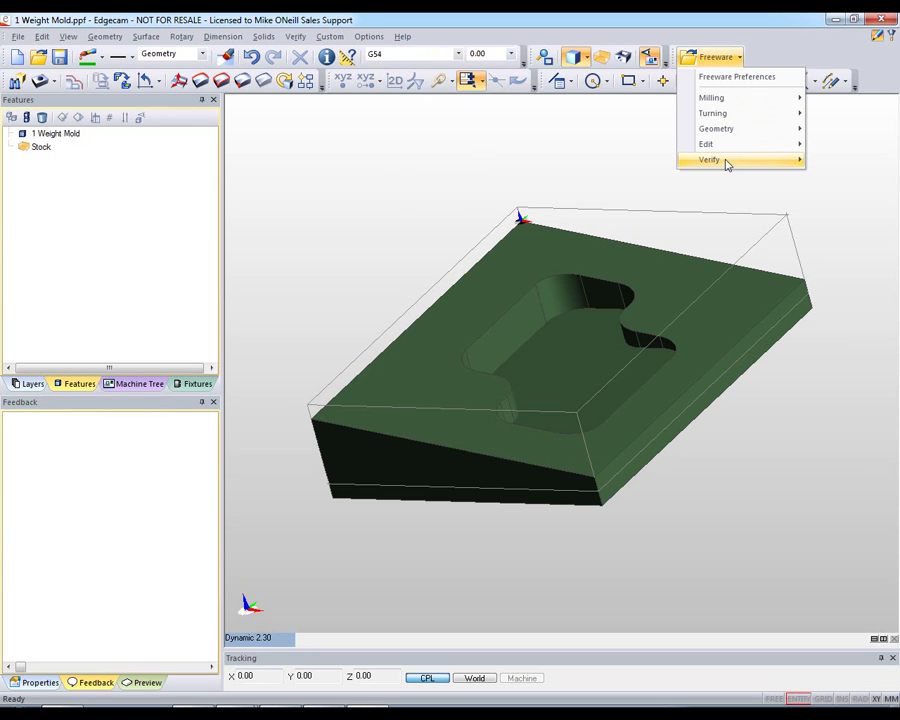
mouse_move(727, 166)
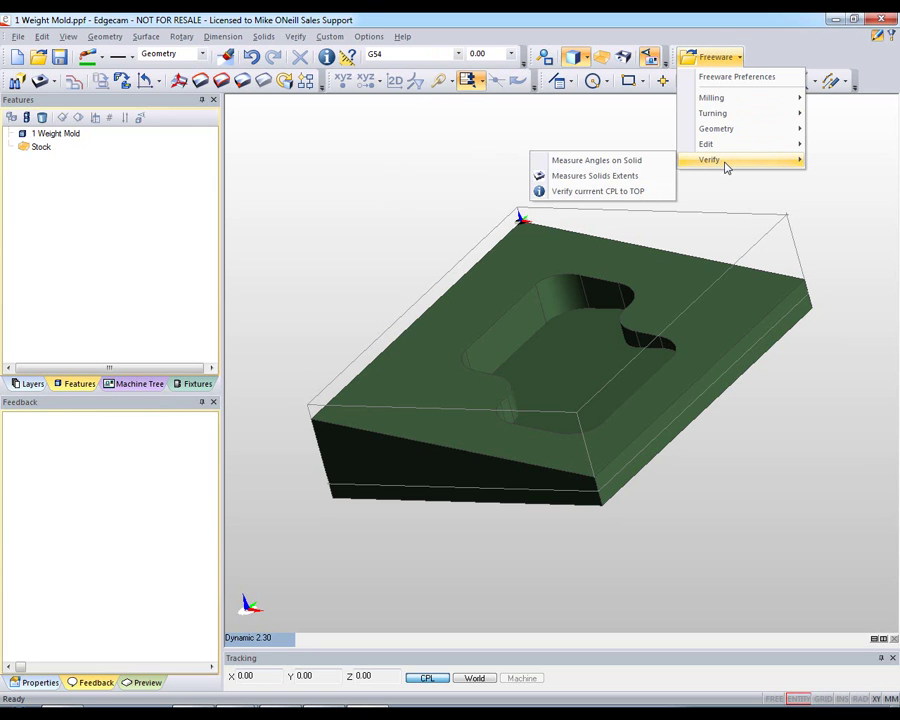
click(642, 168)
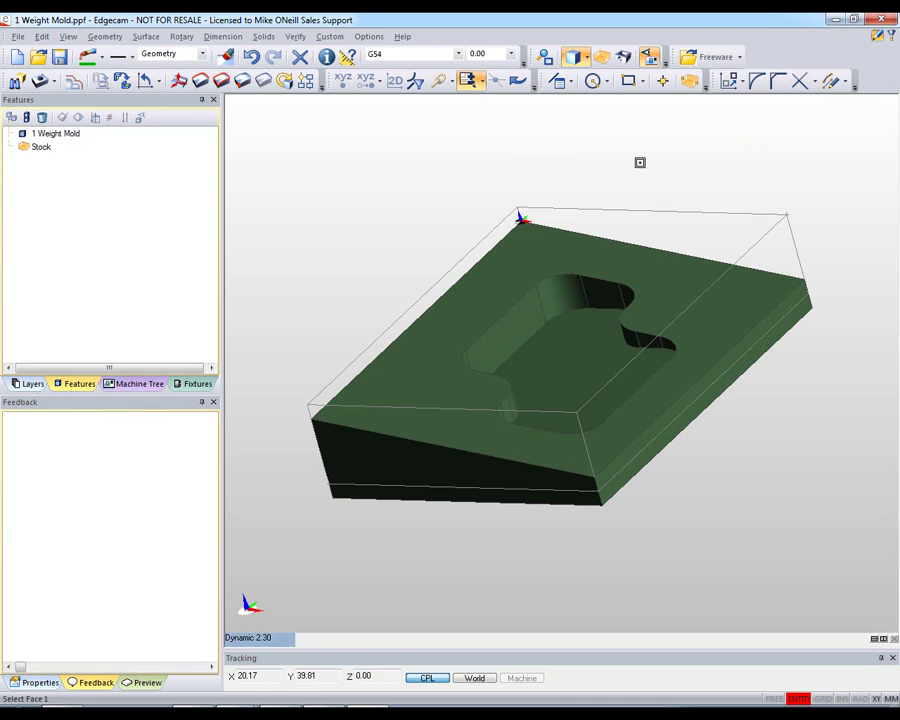
click(506, 254)
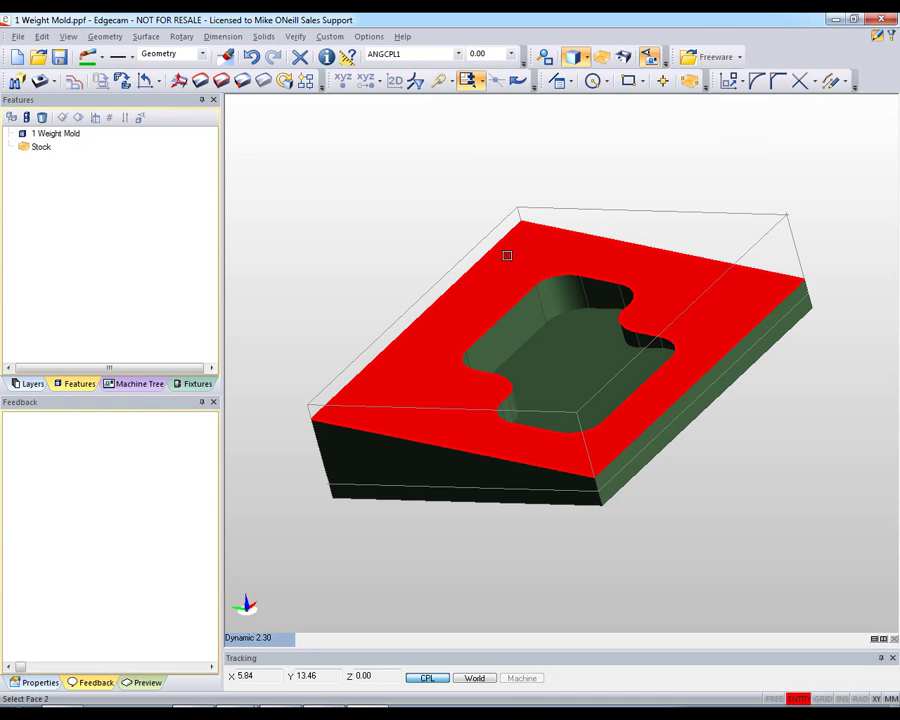
click(568, 341)
key(Escape)
Select the face 1 and face 2 angle result lines in the report
drag(186, 436, 87, 436)
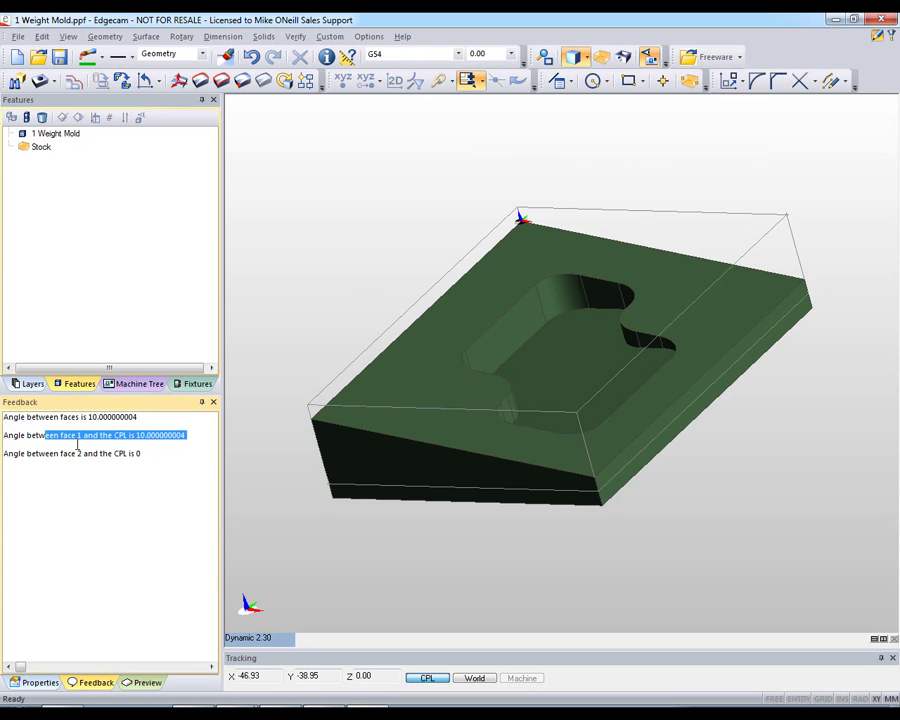
click(110, 447)
click(98, 435)
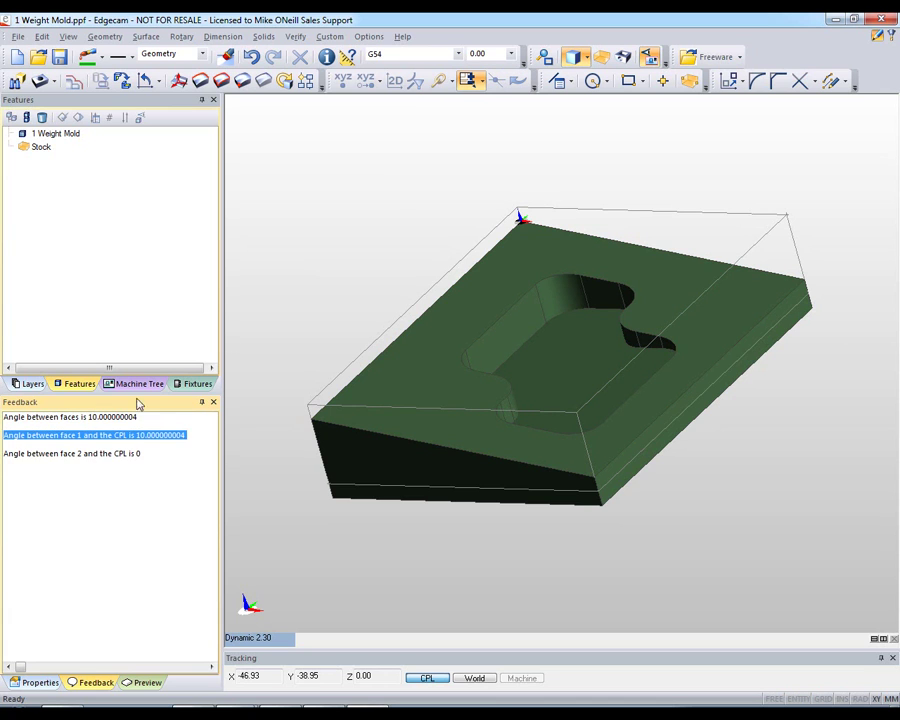
Verify G54 against Top: offset X0 Y0 Z17.633 and all three Euler angles 0, highlighted in Feedback
click(742, 57)
mouse_move(709, 160)
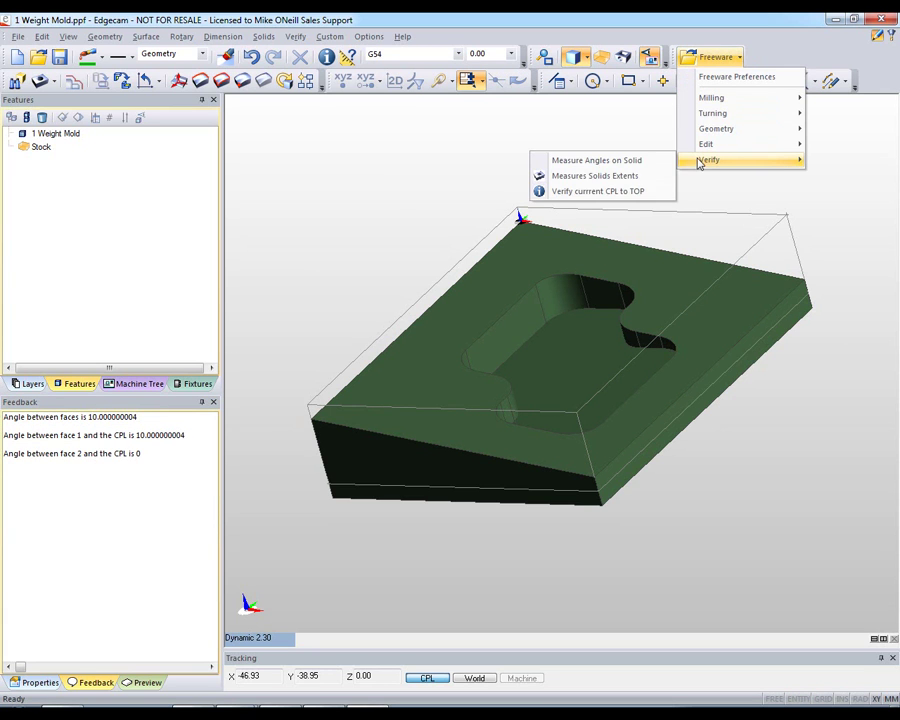
click(637, 199)
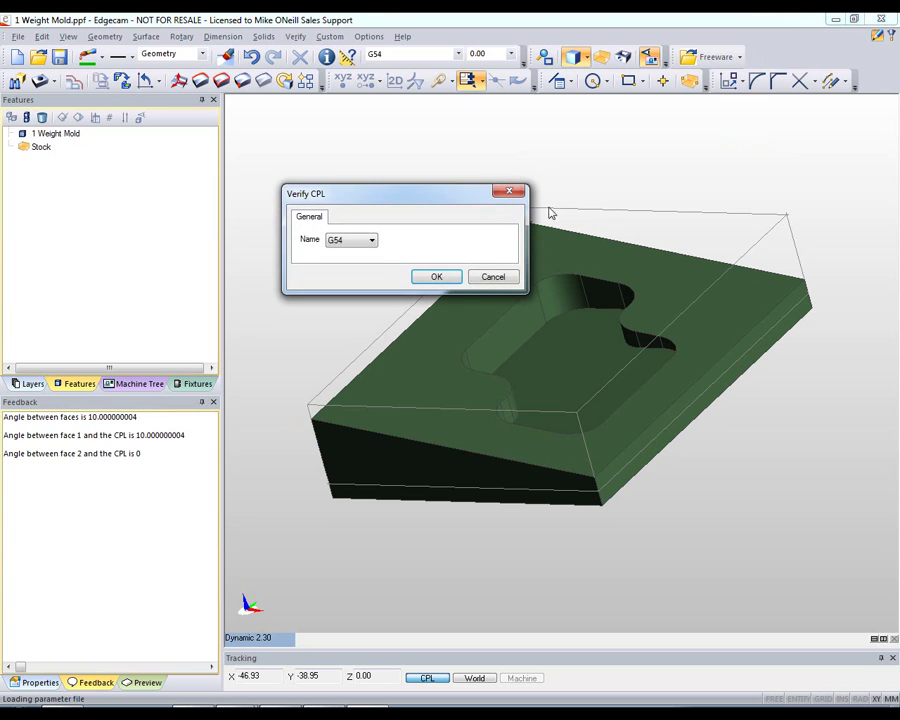
click(369, 241)
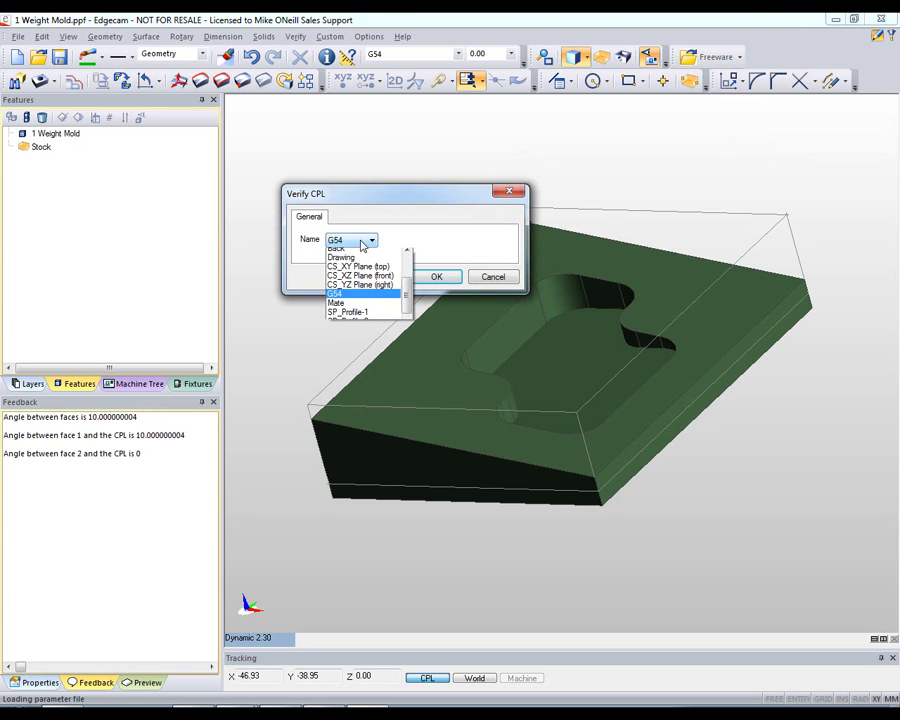
click(336, 298)
click(424, 279)
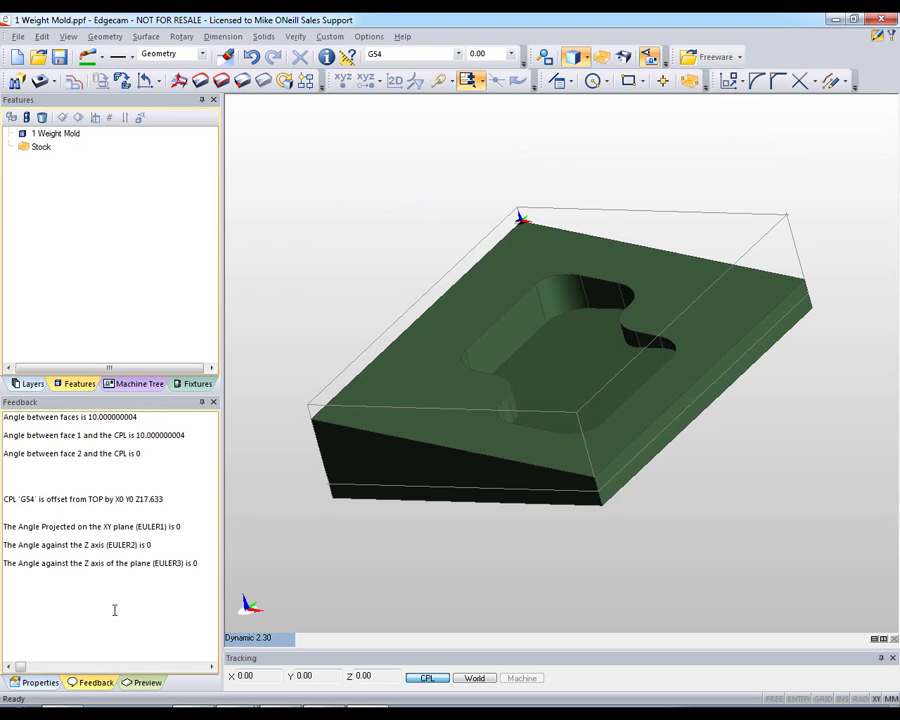
drag(13, 526, 200, 566)
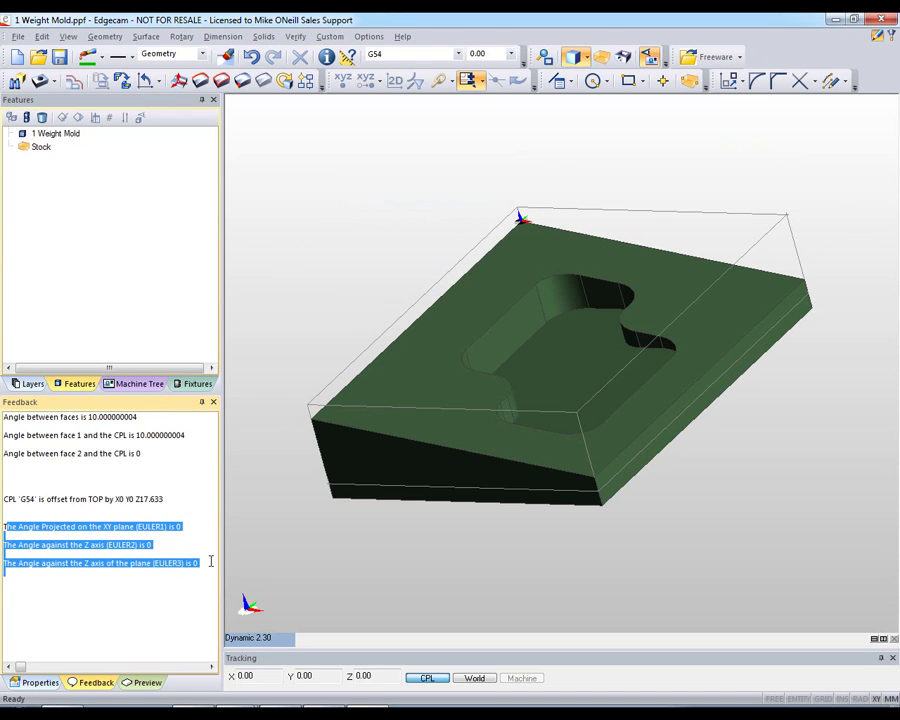
click(352, 263)
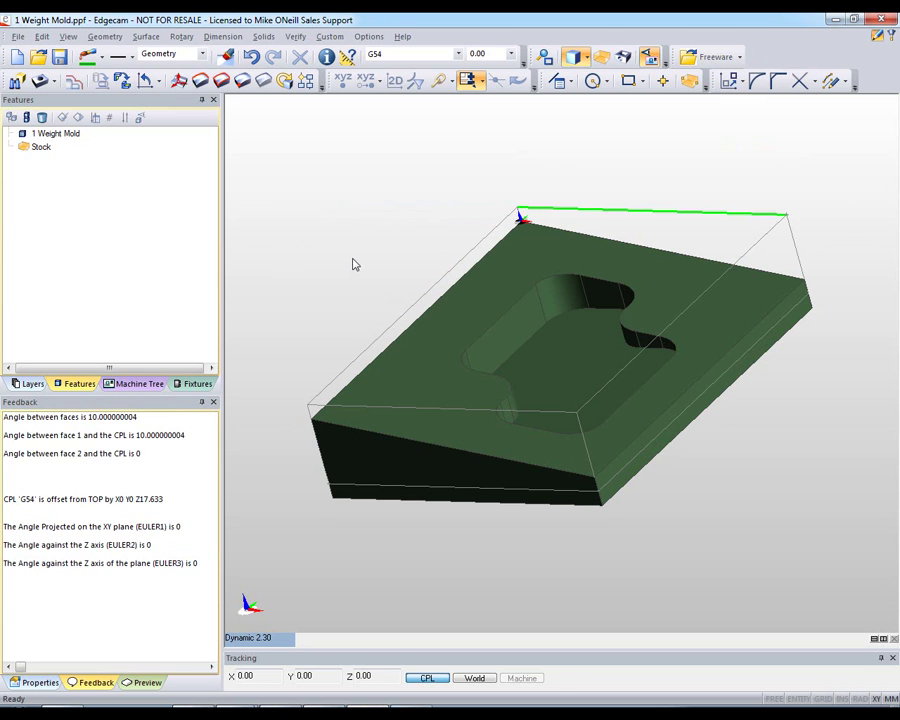
Start a new part without saving the mold and place a default spiral curve
click(18, 58)
click(455, 393)
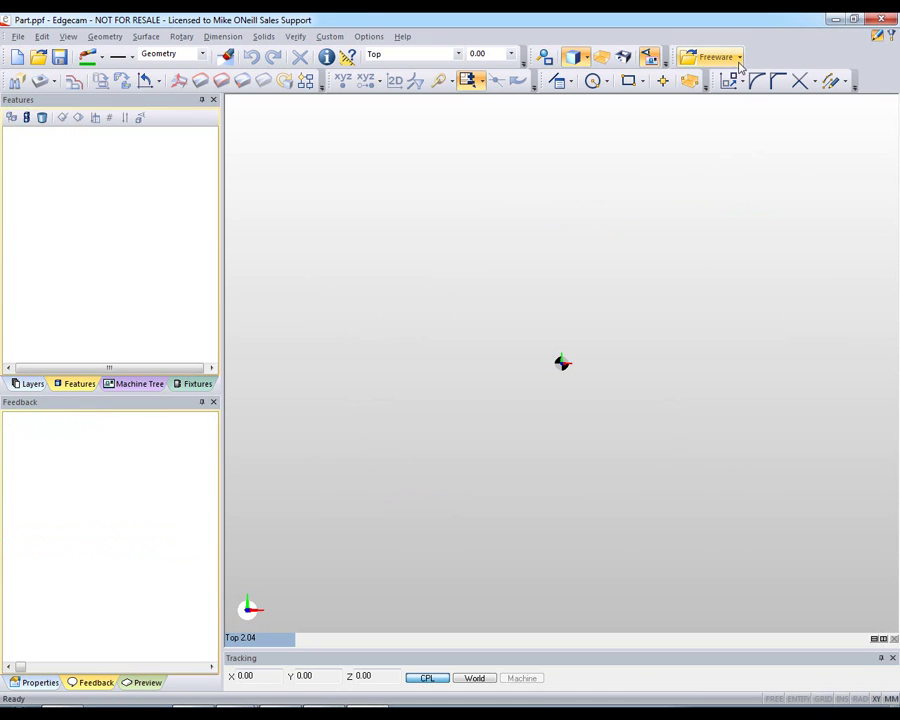
click(739, 62)
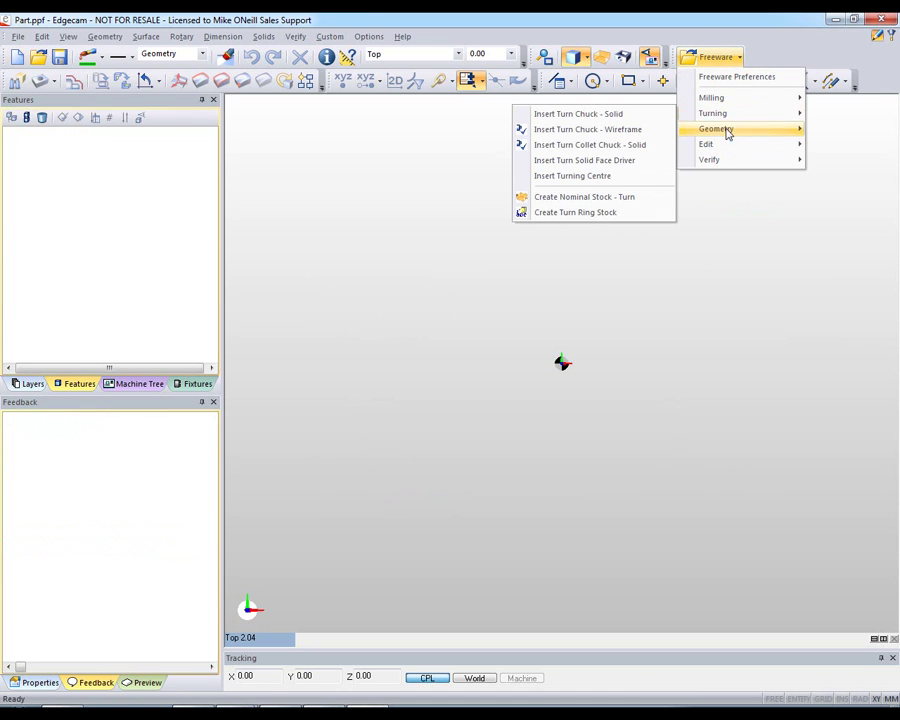
mouse_move(727, 133)
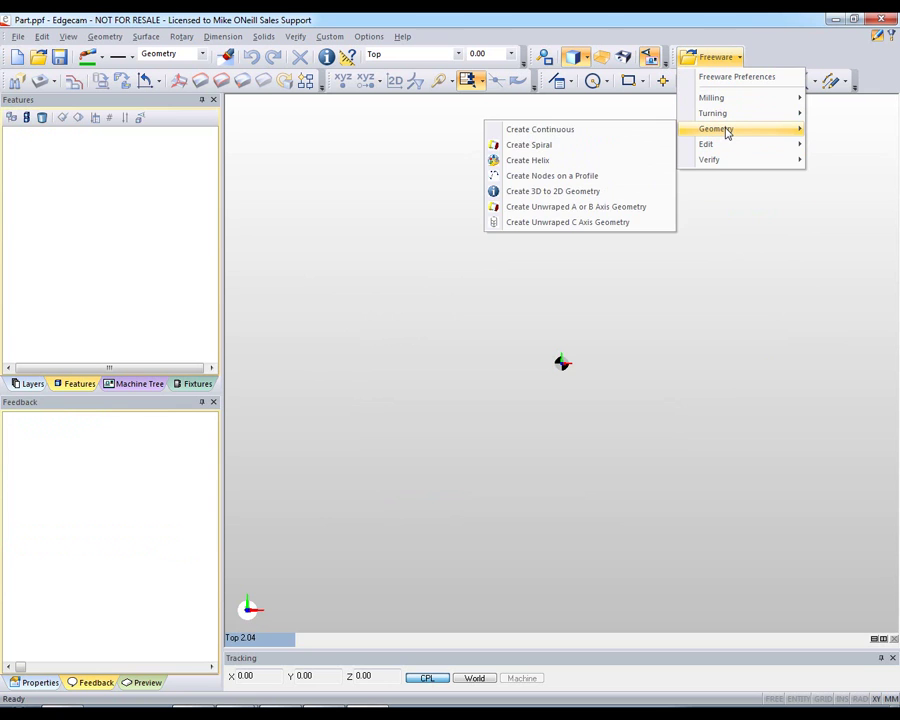
click(634, 151)
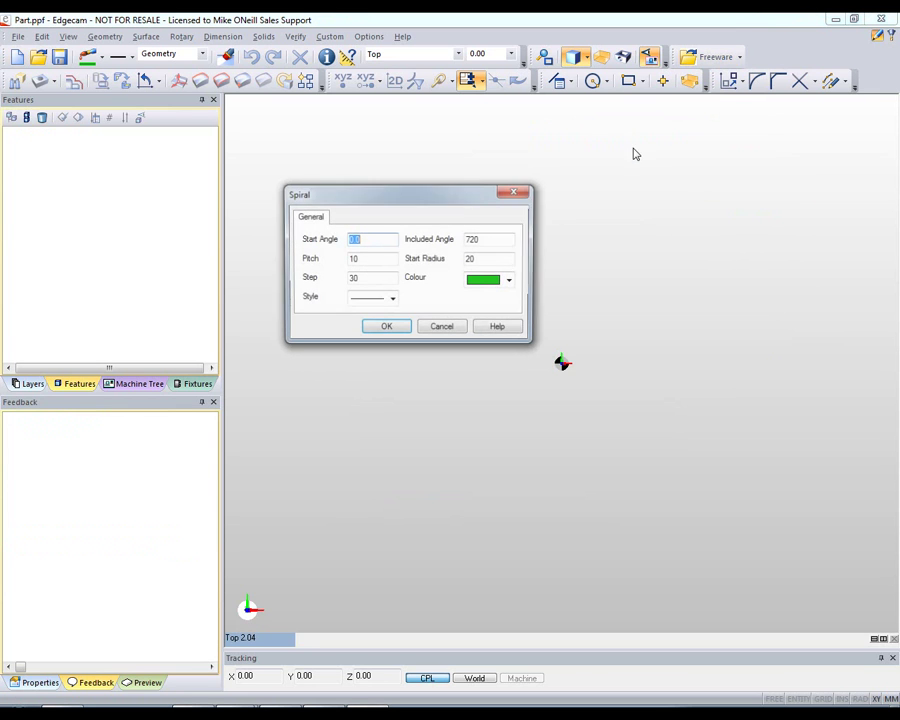
click(405, 335)
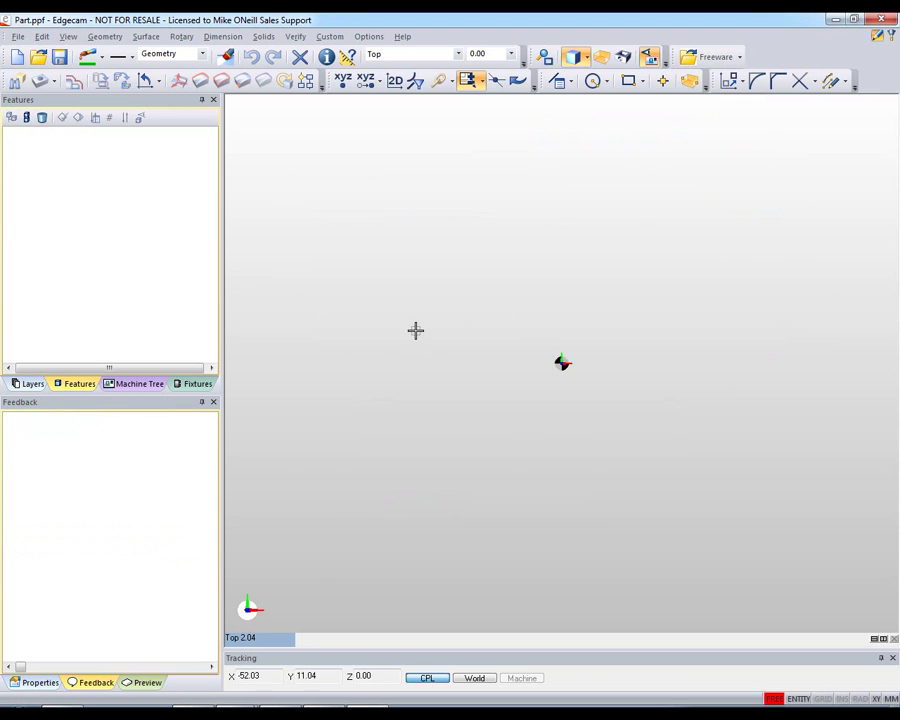
click(435, 324)
middle_drag(536, 520, 633, 205)
Add a default 720° helix of pitch 10 and radius 20 to the right of the spiral
click(714, 57)
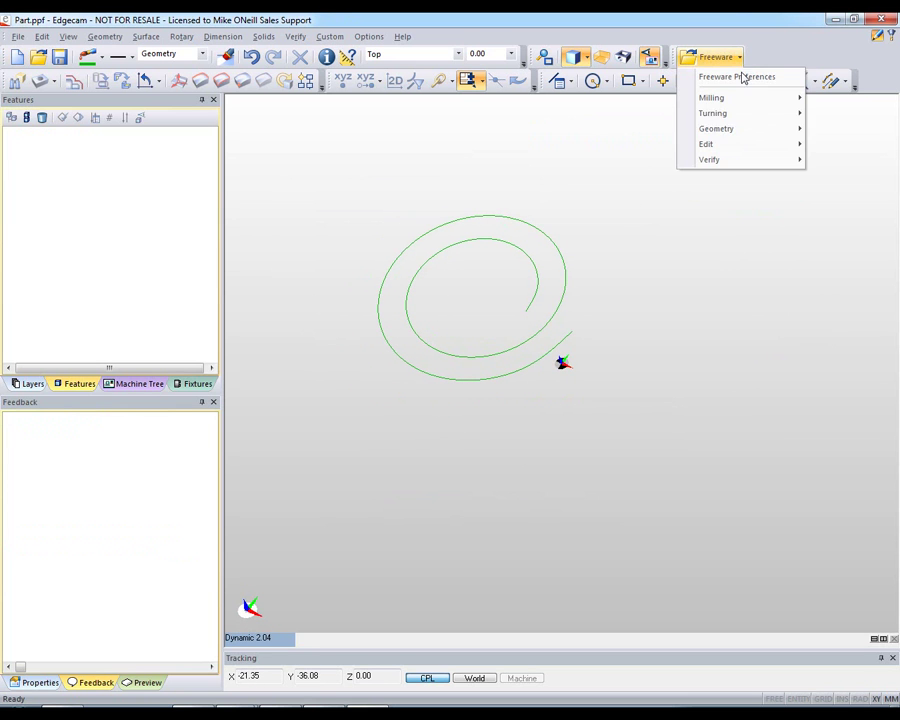
mouse_move(731, 131)
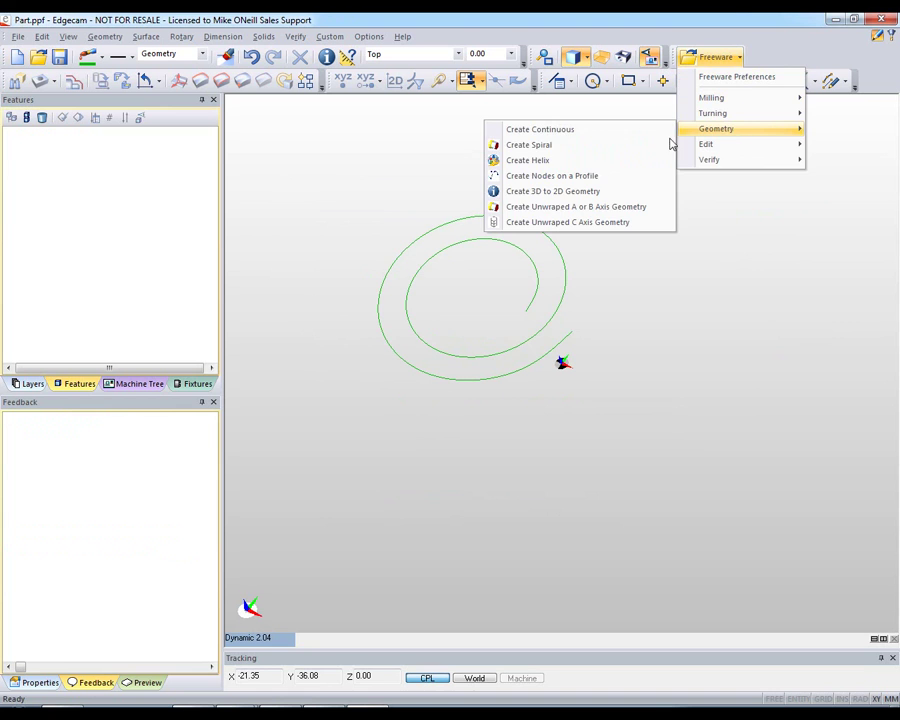
click(611, 162)
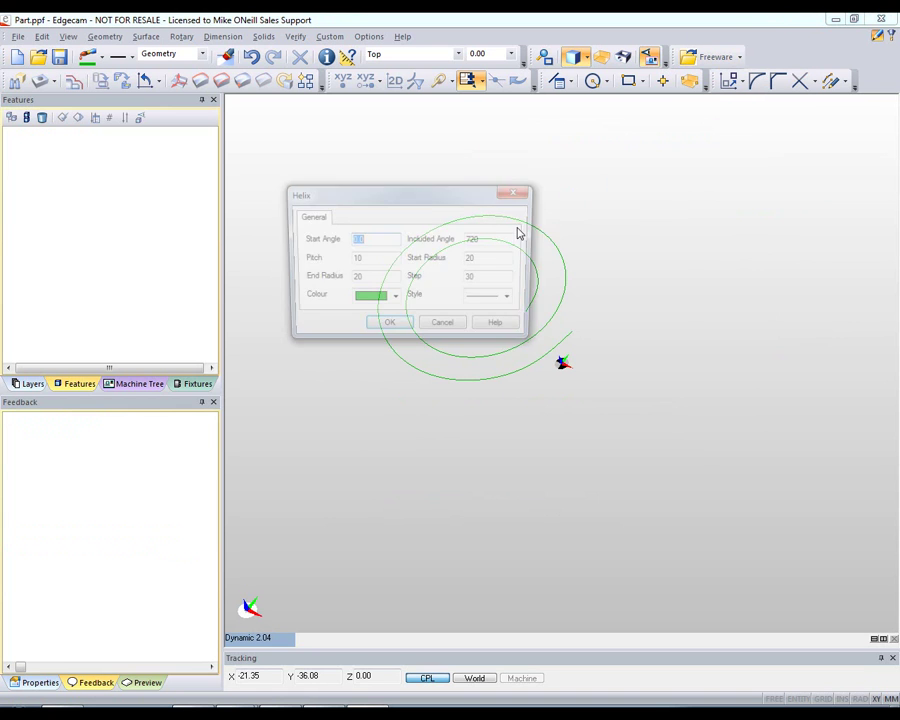
click(391, 326)
click(722, 392)
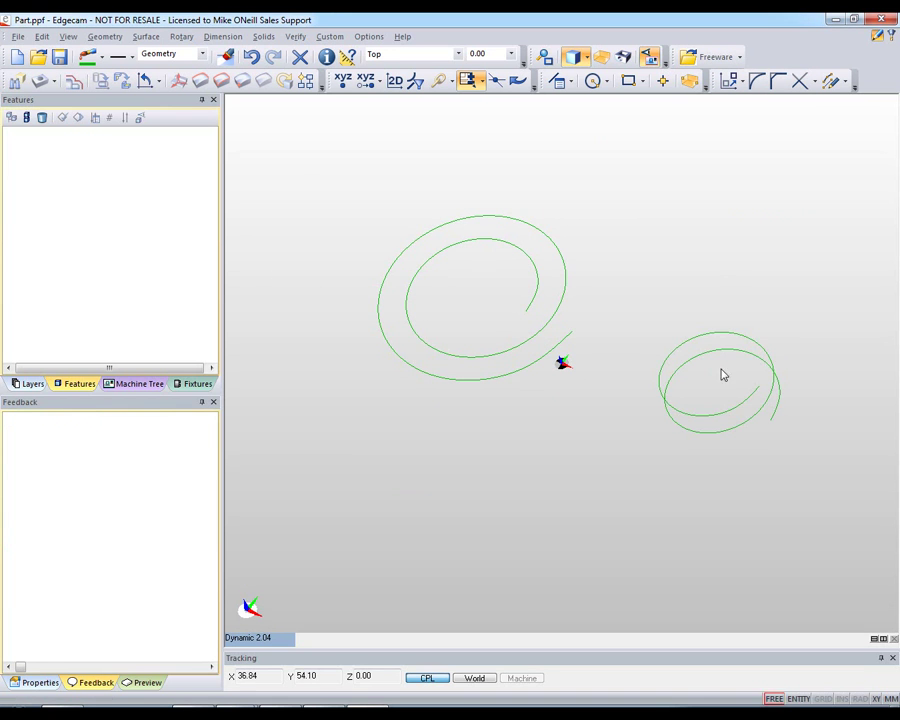
middle_drag(723, 364, 613, 376)
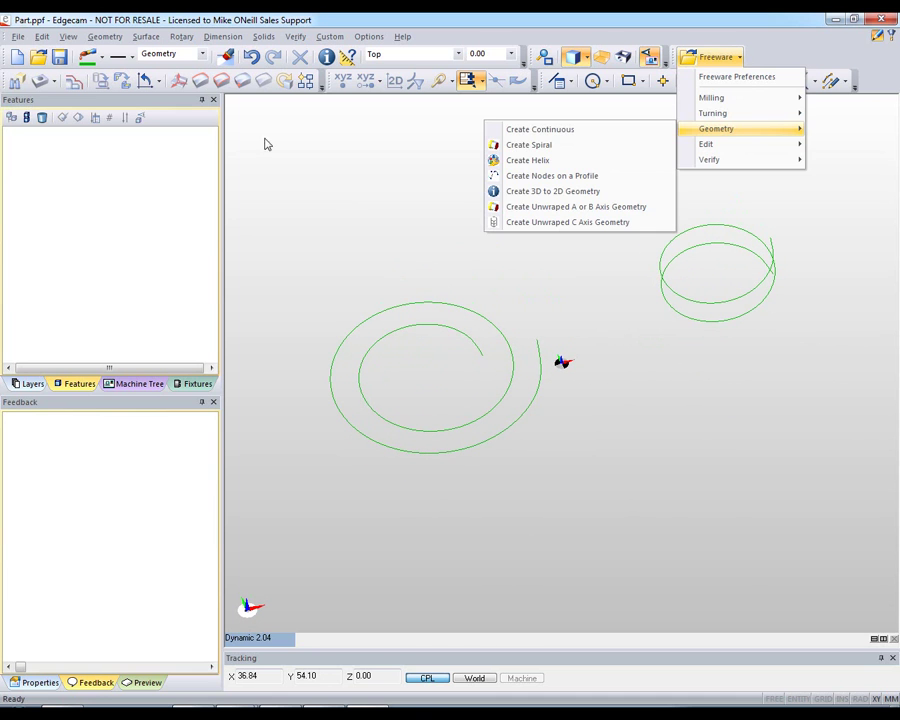
Start a fresh part without saving the curves and set the Line tool to Polyline
click(17, 57)
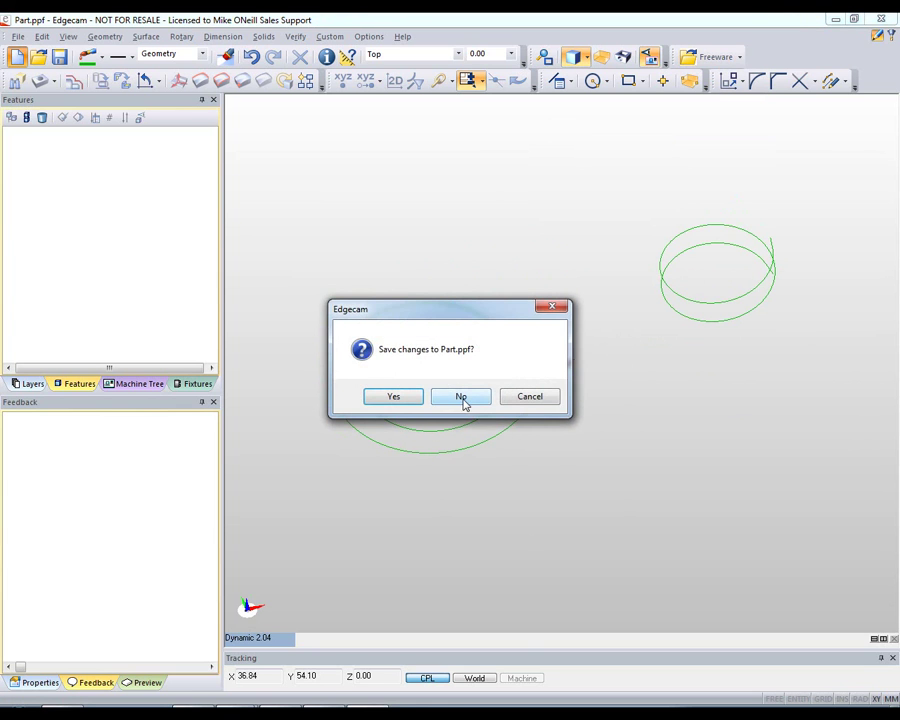
click(460, 396)
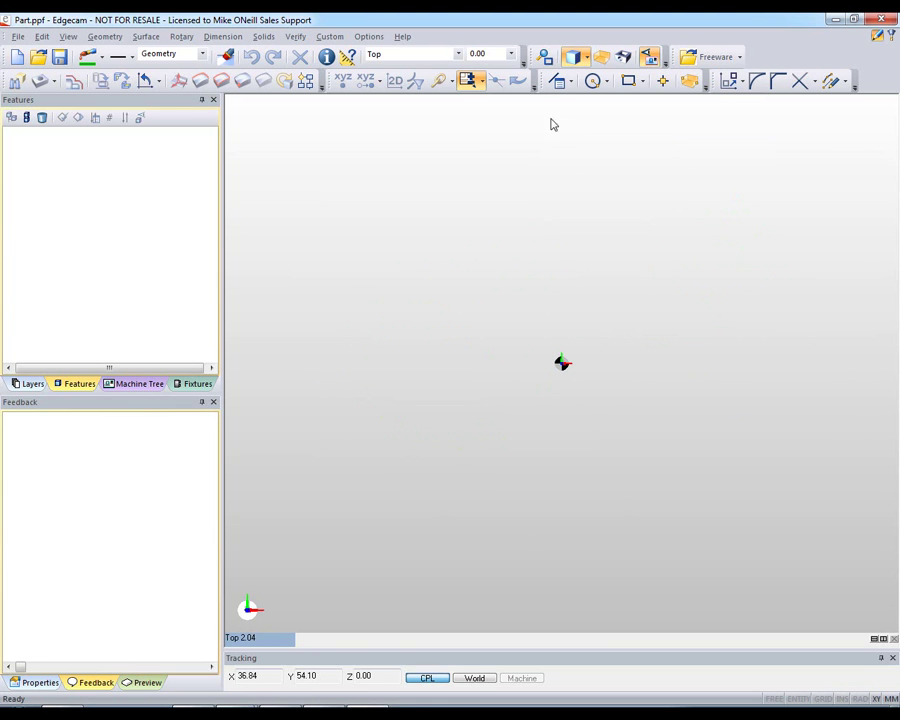
click(557, 80)
click(305, 239)
click(424, 392)
Draw the five-sided outline, closing it back on the first vertex
click(498, 252)
click(408, 373)
click(477, 517)
click(677, 517)
click(736, 285)
click(641, 158)
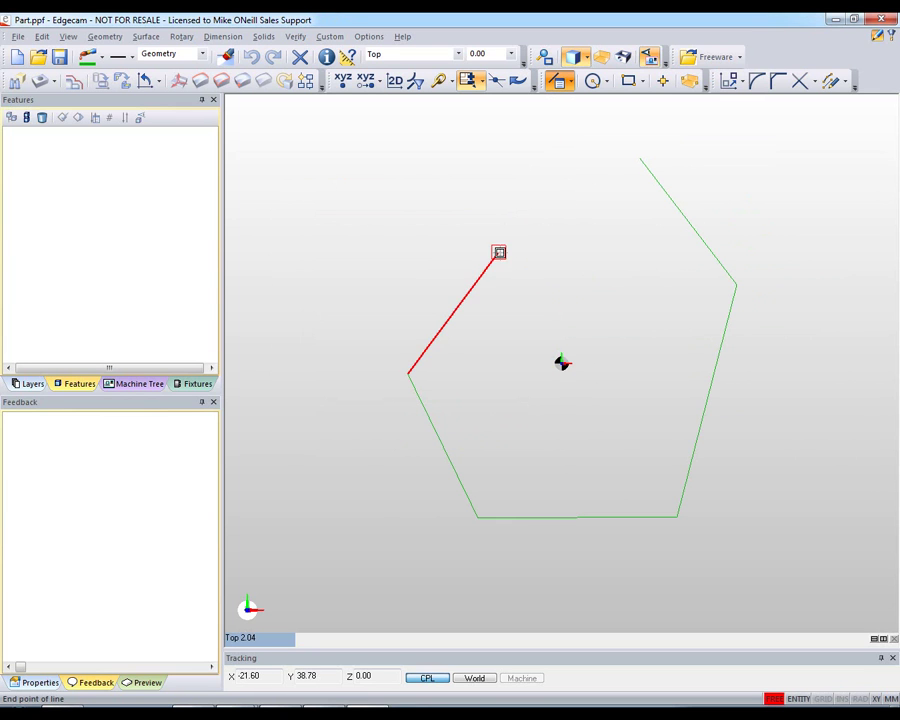
click(498, 253)
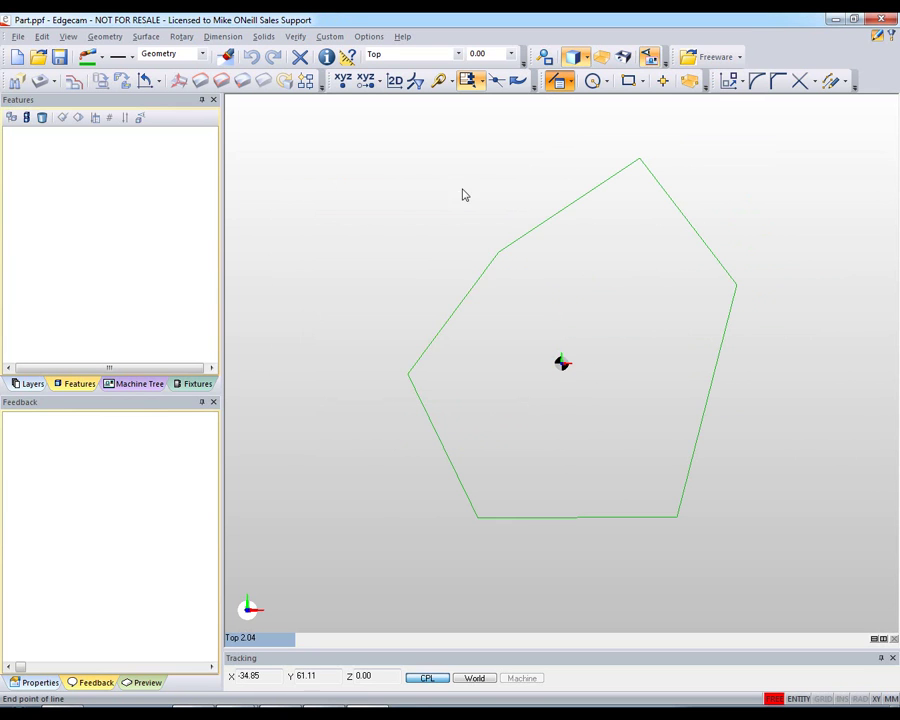
Create nodes on the pentagon profile with size-7 labels, then show the desktop
click(741, 59)
mouse_move(743, 134)
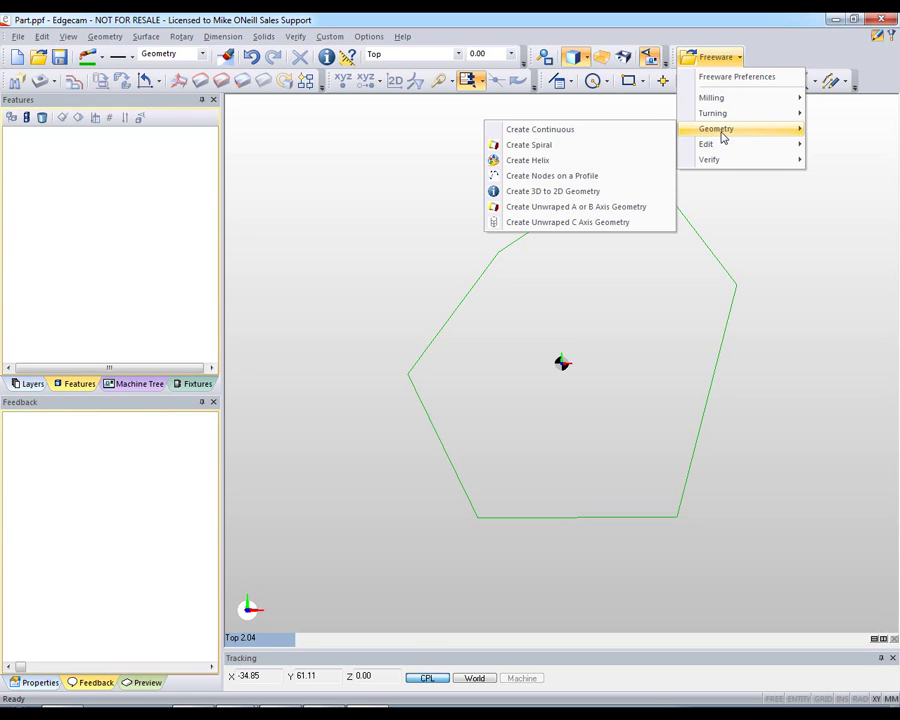
click(610, 176)
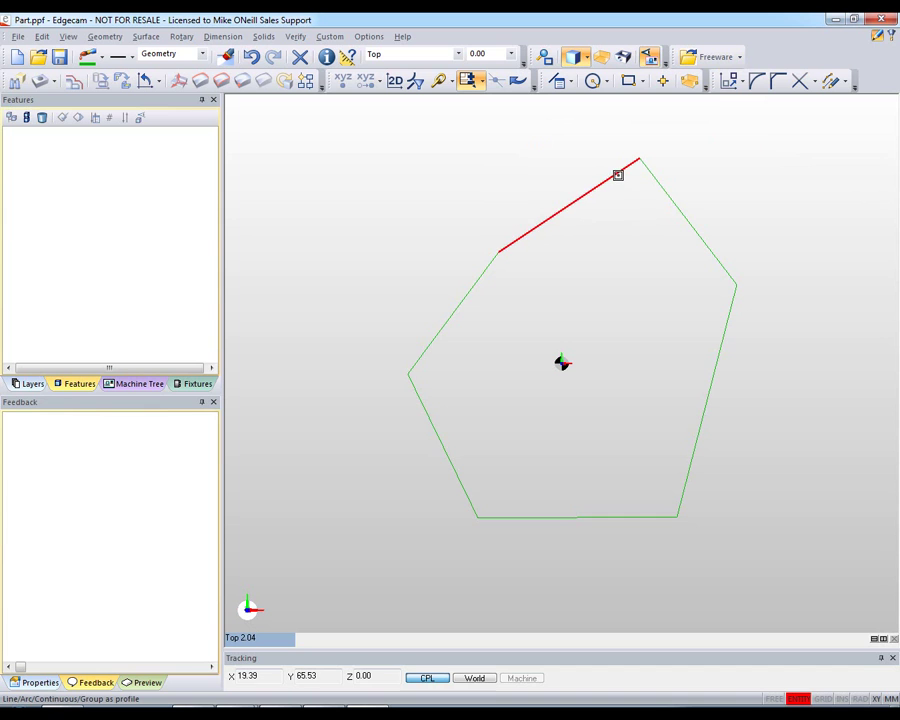
click(614, 173)
right_click(555, 160)
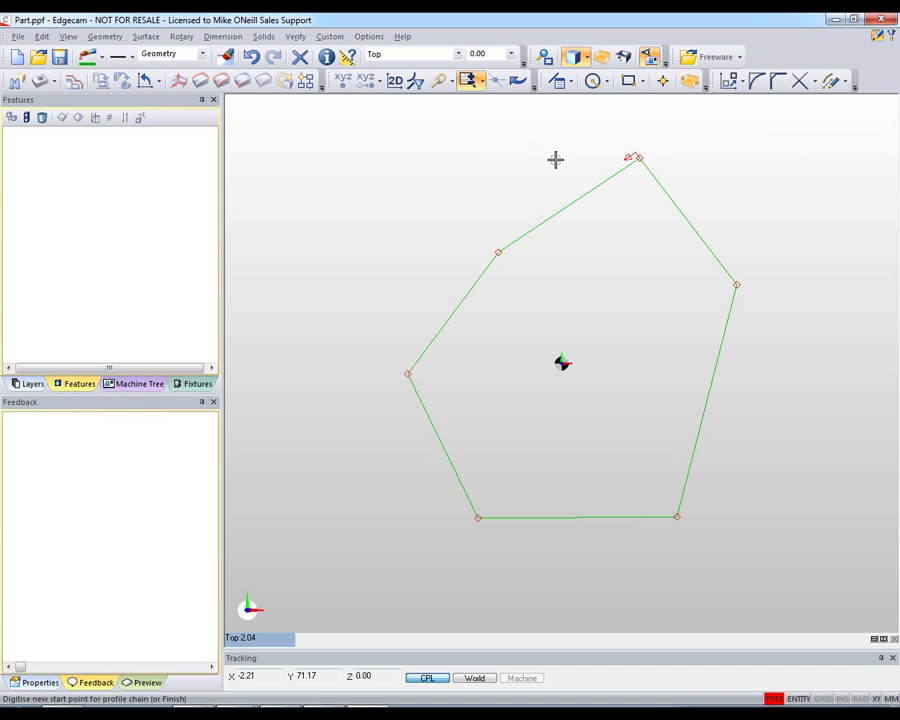
right_click(554, 160)
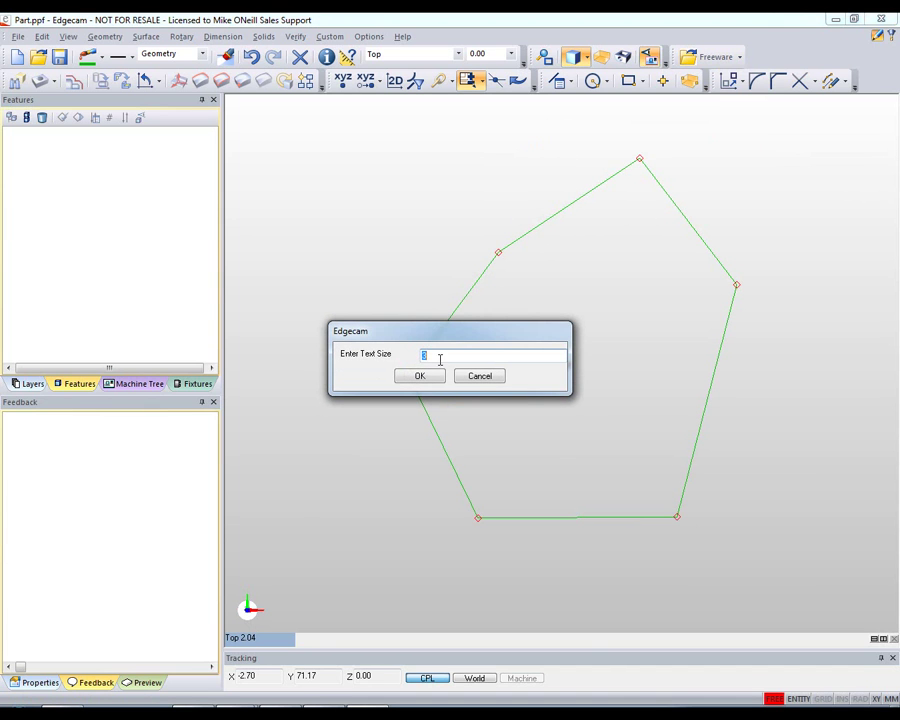
text(7)
click(414, 376)
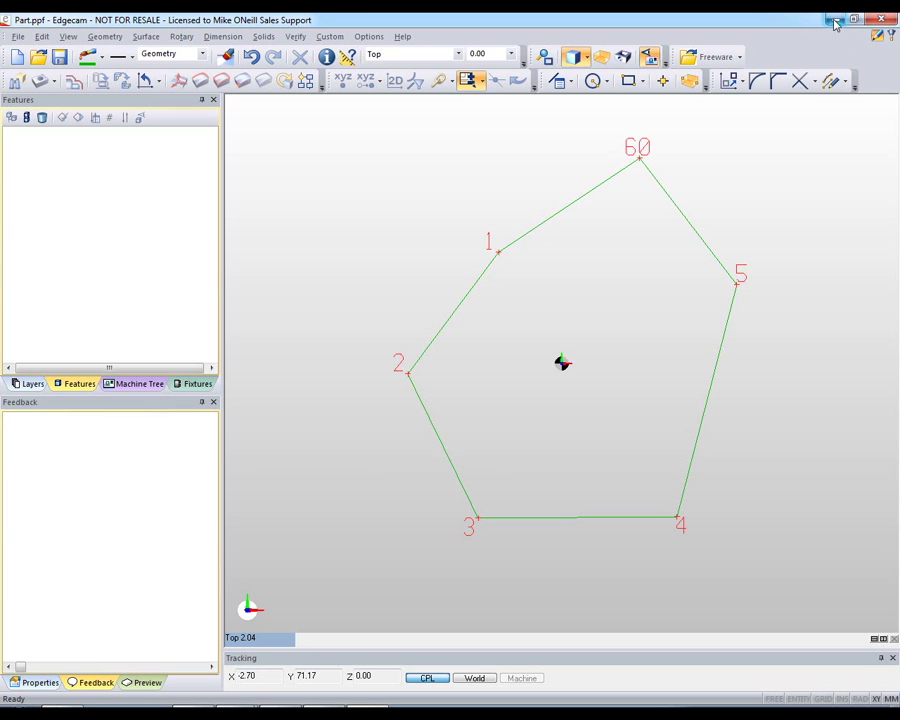
click(895, 711)
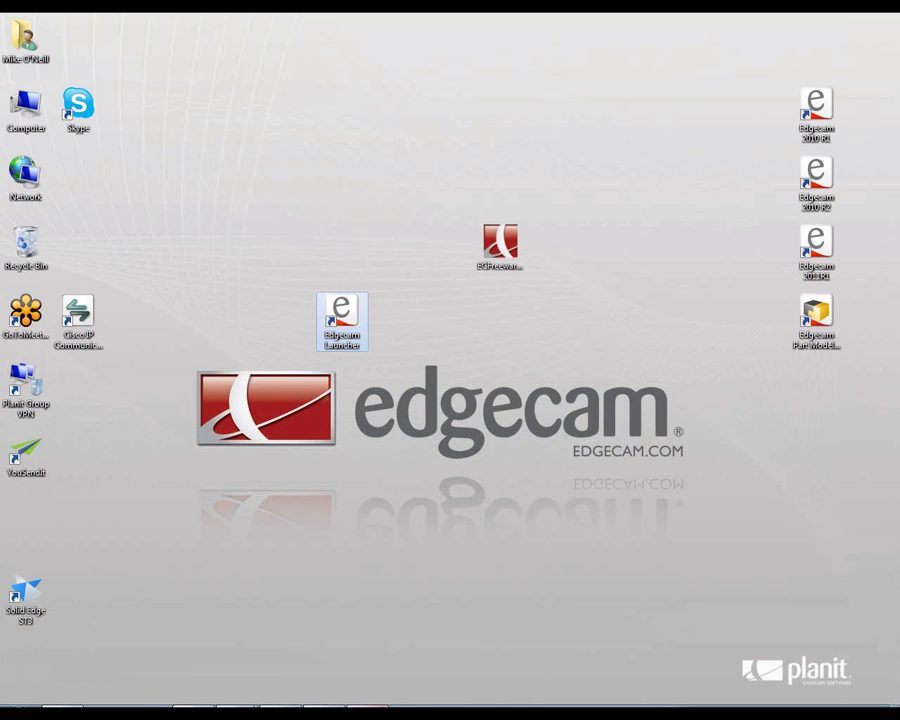
Bring Edgecam back and save the part as test.ppf
key(super+d)
key(ctrl+s)
text(test)
click(773, 578)
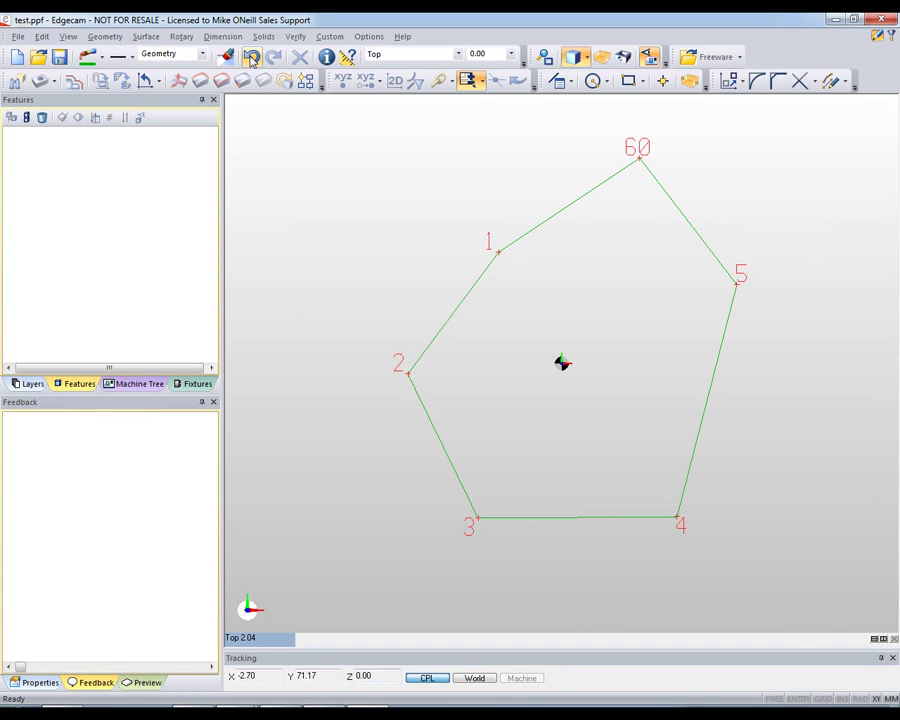
Regenerate the pentagon's nodes with size-3 labels and move test.csv toward the desktop centre
click(741, 58)
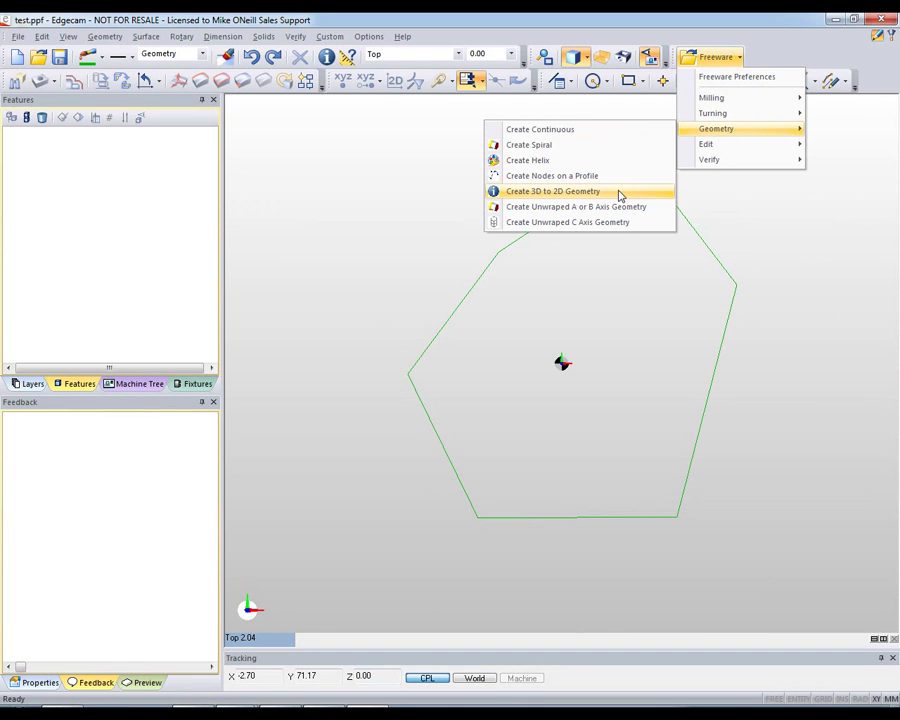
click(617, 176)
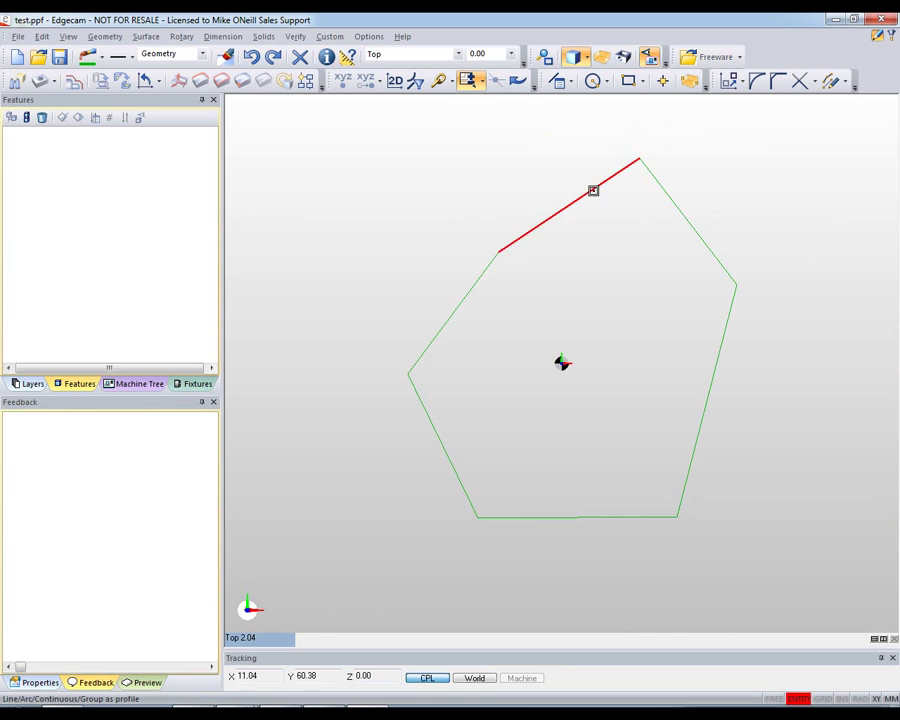
click(590, 188)
right_click(547, 159)
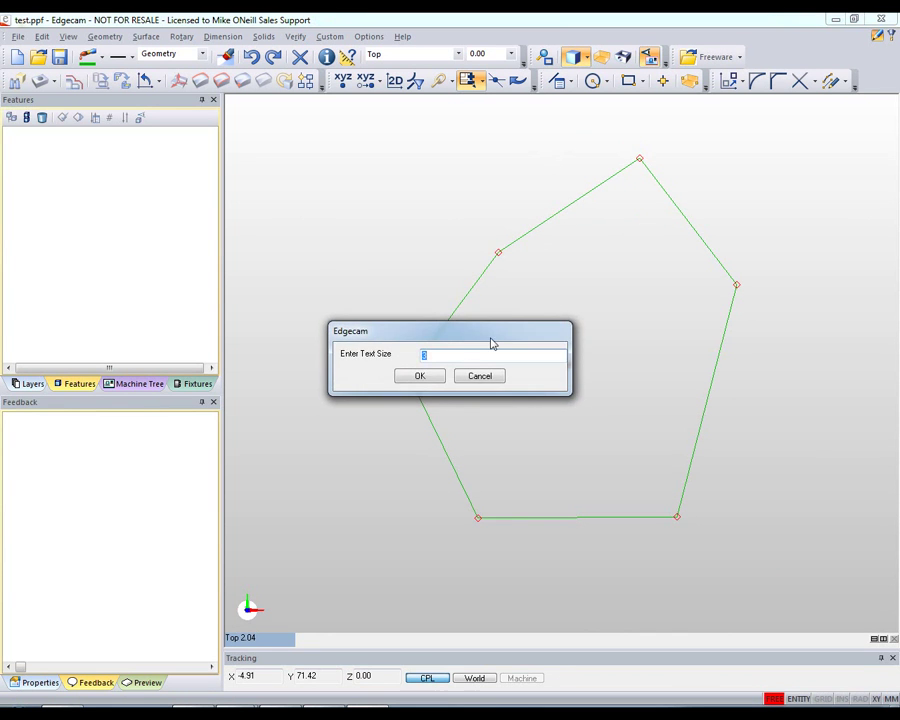
click(421, 377)
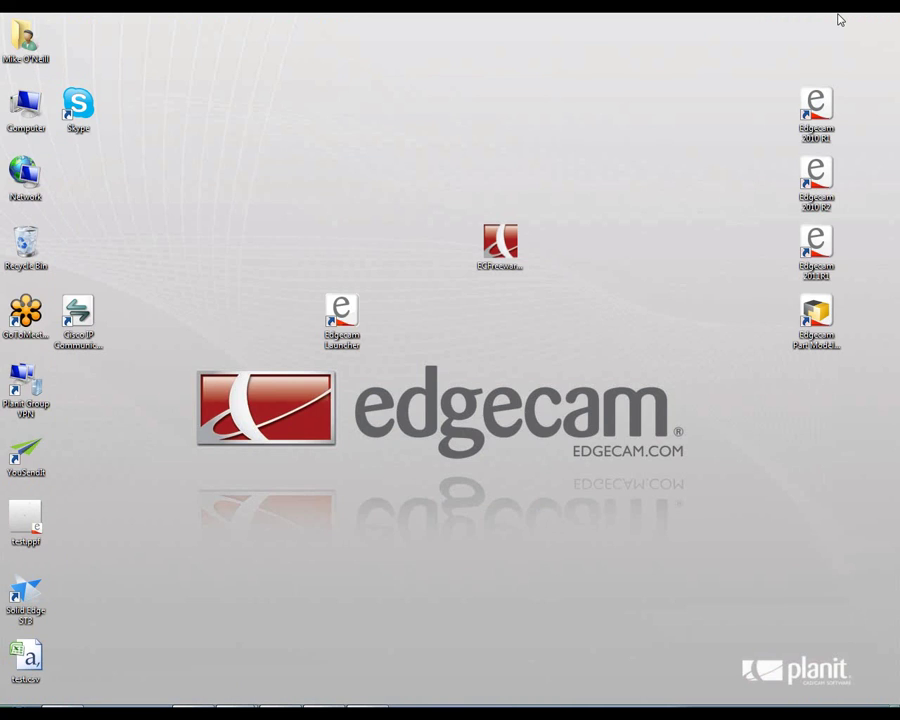
drag(30, 655, 449, 398)
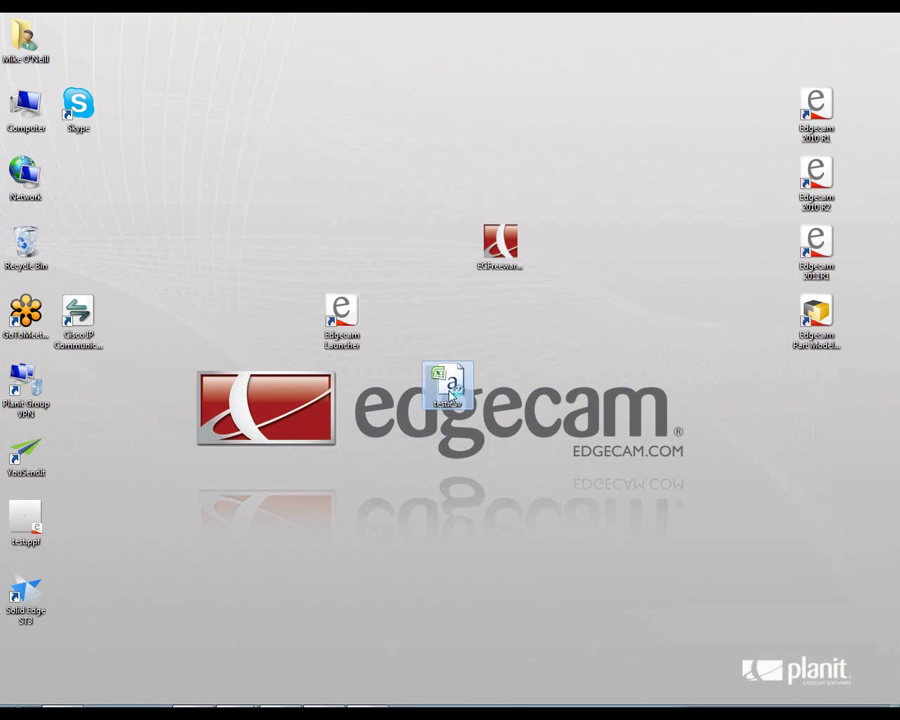
Open test.csv from the desktop in Excel to view the NODE 0–6 coordinates
double_click(449, 395)
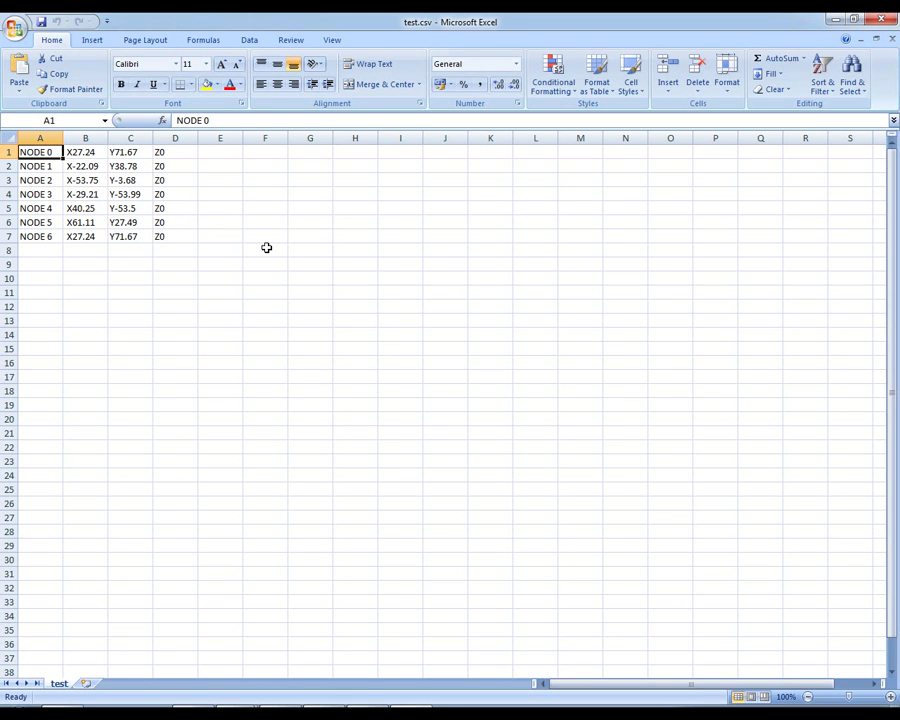
Create turn ring tube stock with outside diameter 100 and inside diameter 80
key(alt+Tab)
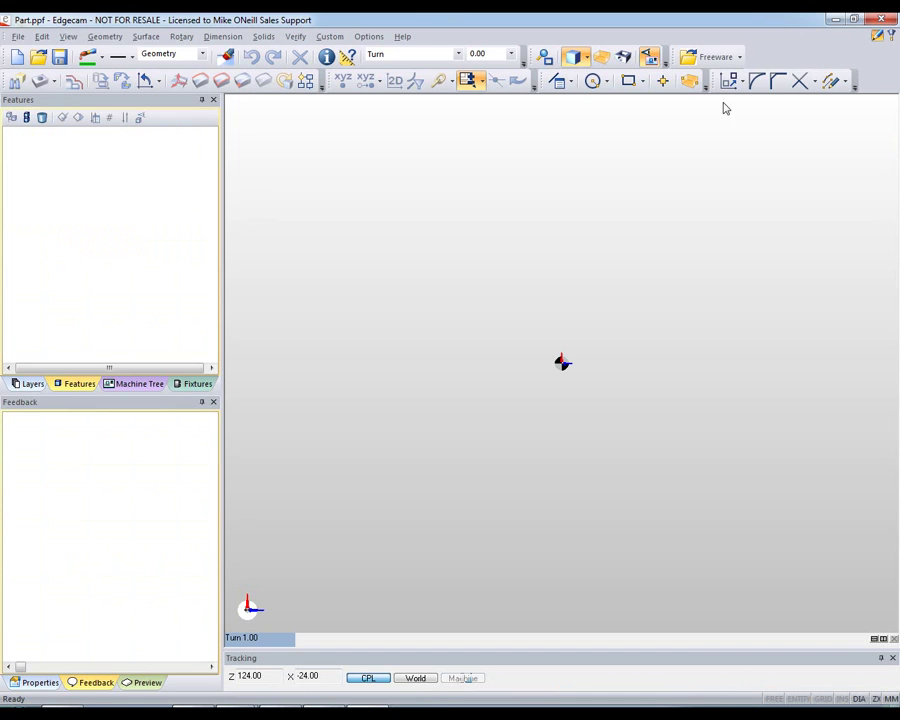
click(738, 60)
mouse_move(728, 117)
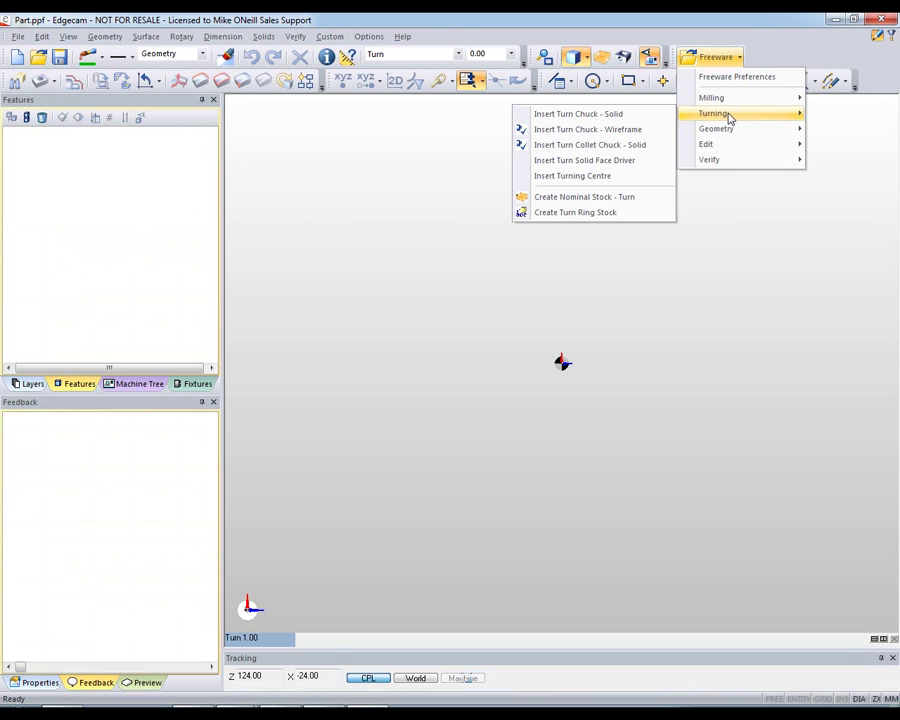
click(627, 212)
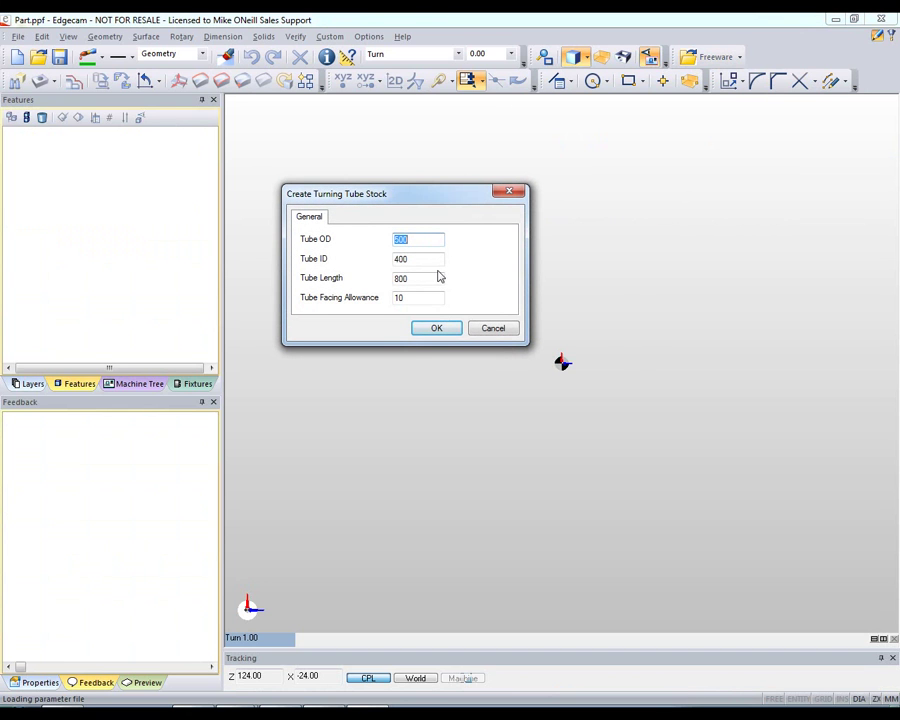
text(100)
key(Tab)
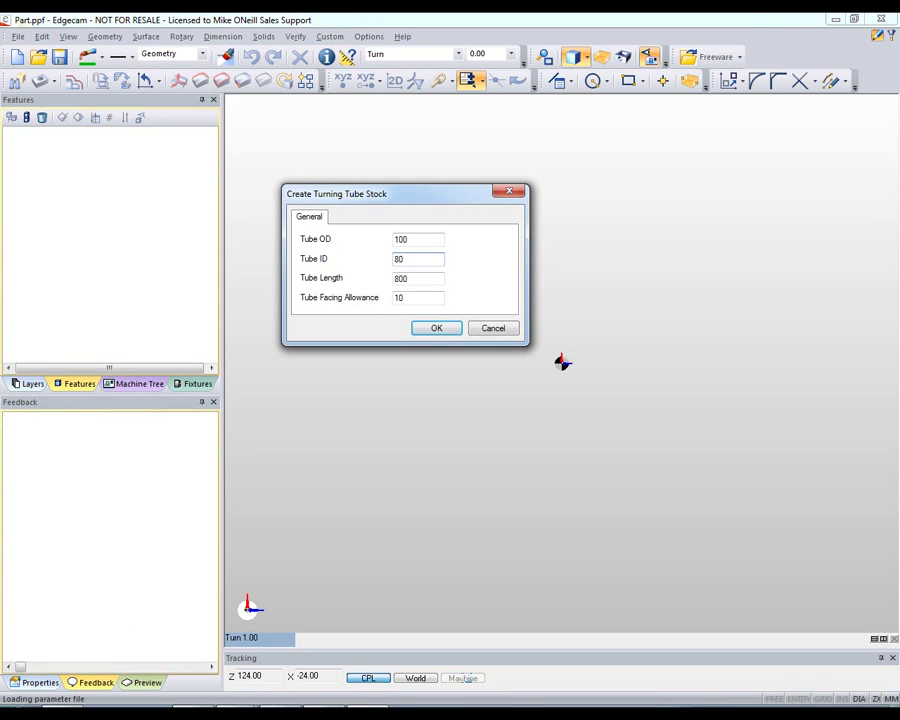
text(80)
key(Tab)
key(Return)
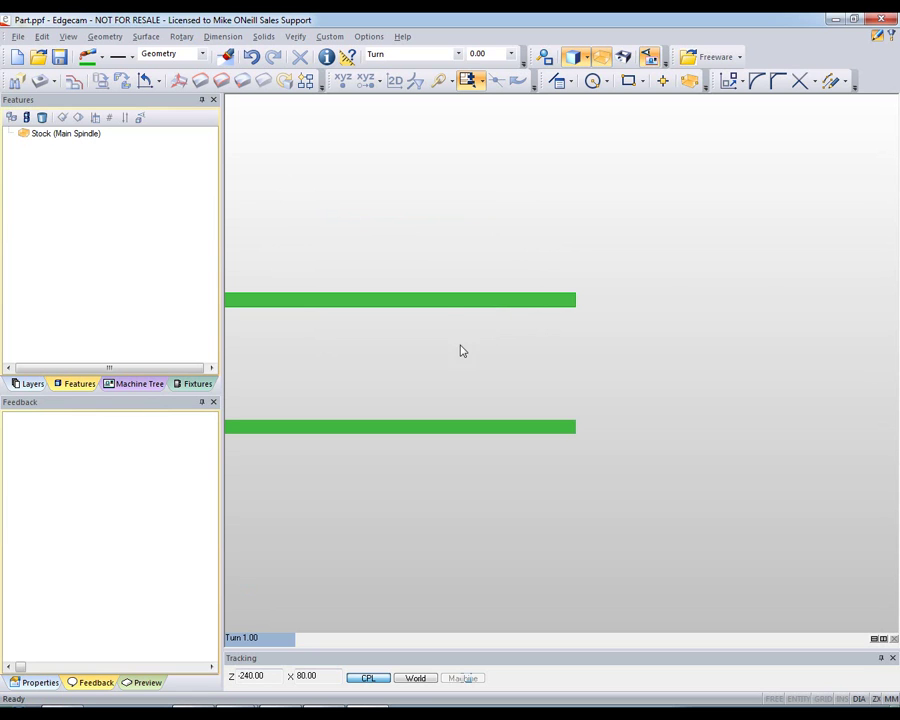
middle_drag(468, 364, 574, 267)
middle_drag(550, 326, 538, 301)
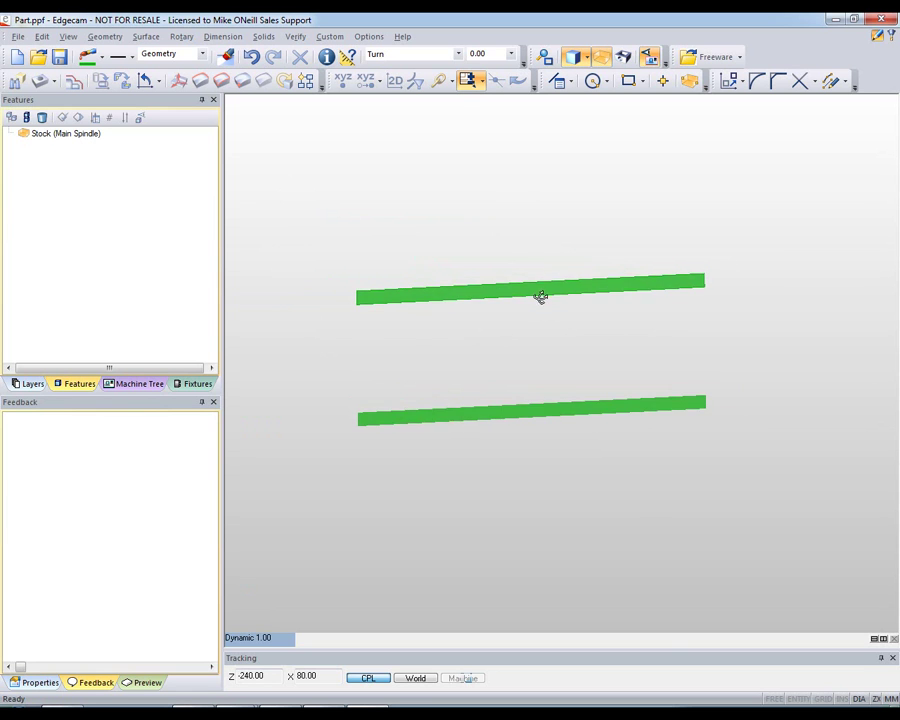
click(18, 37)
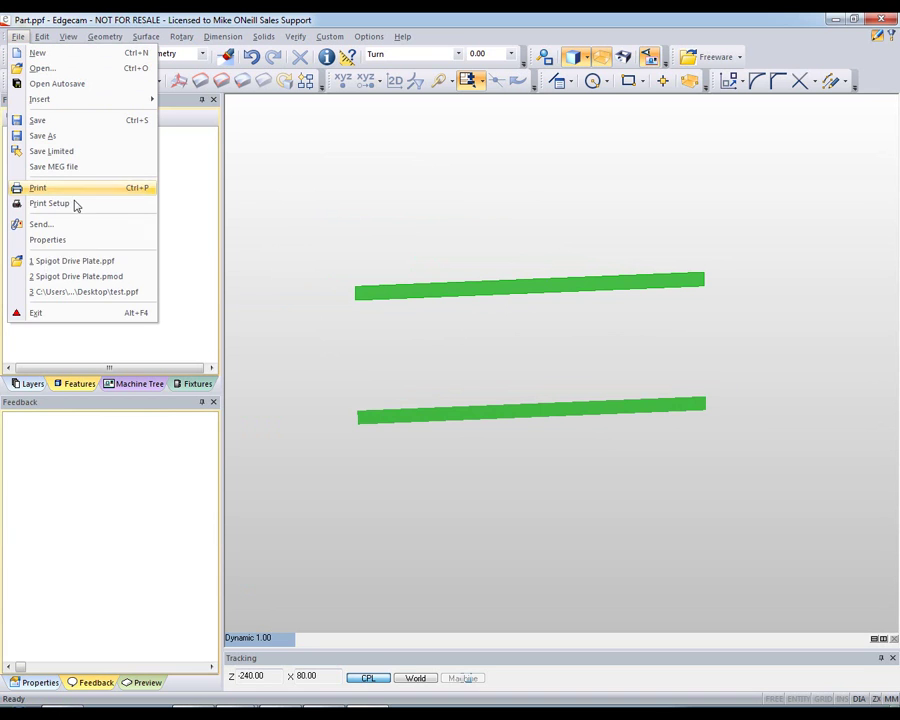
Open the recent Spigot Drive Plate part, discarding changes to Part.ppf
click(105, 262)
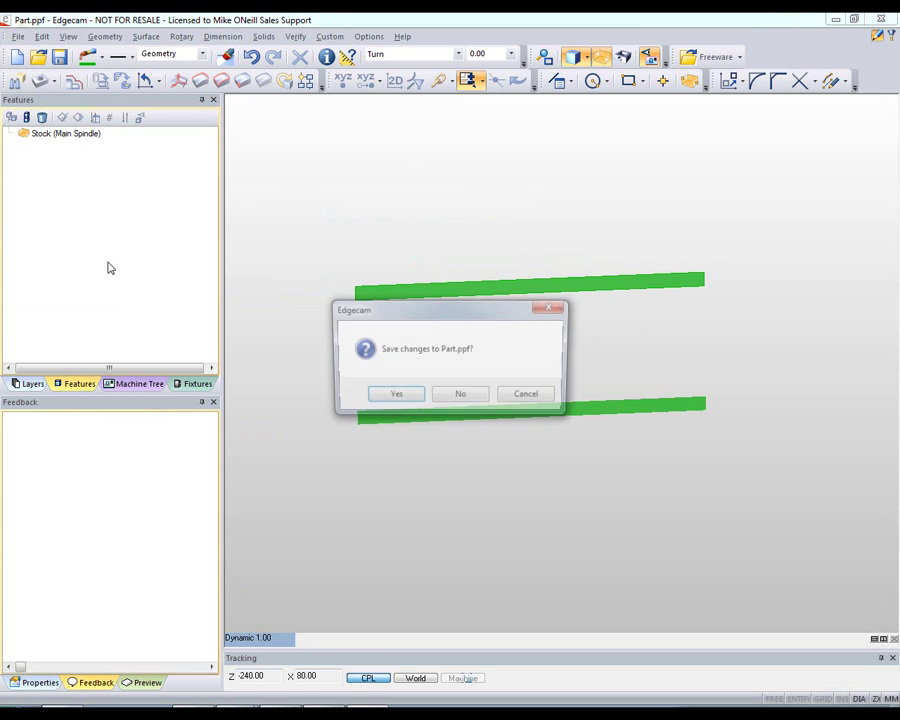
click(462, 397)
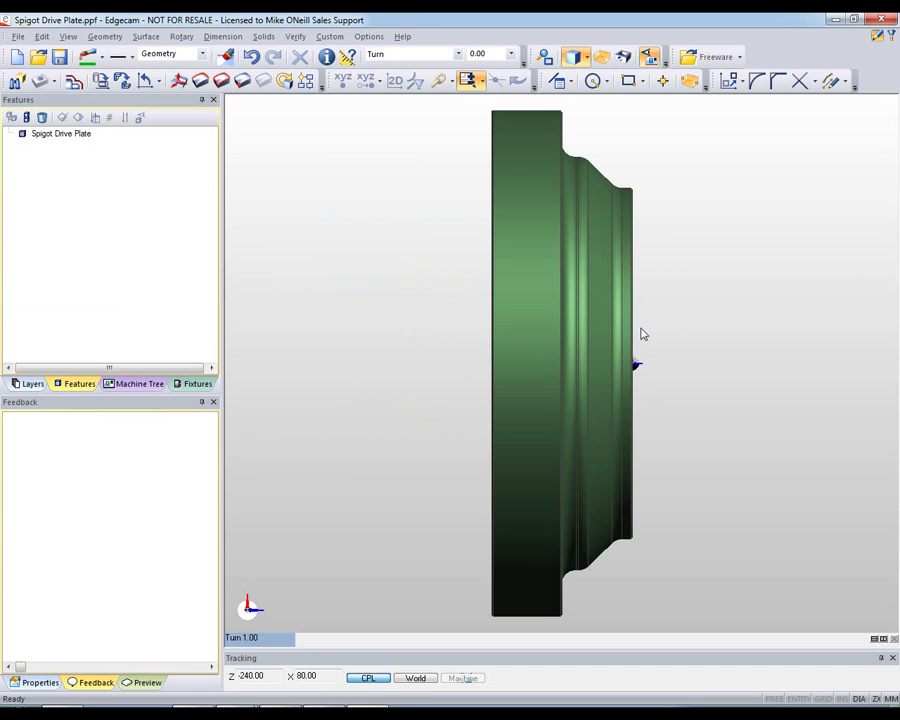
scroll(669, 334, down, 1)
Add nominal turning stock of 380 diameter around the part solid
click(740, 57)
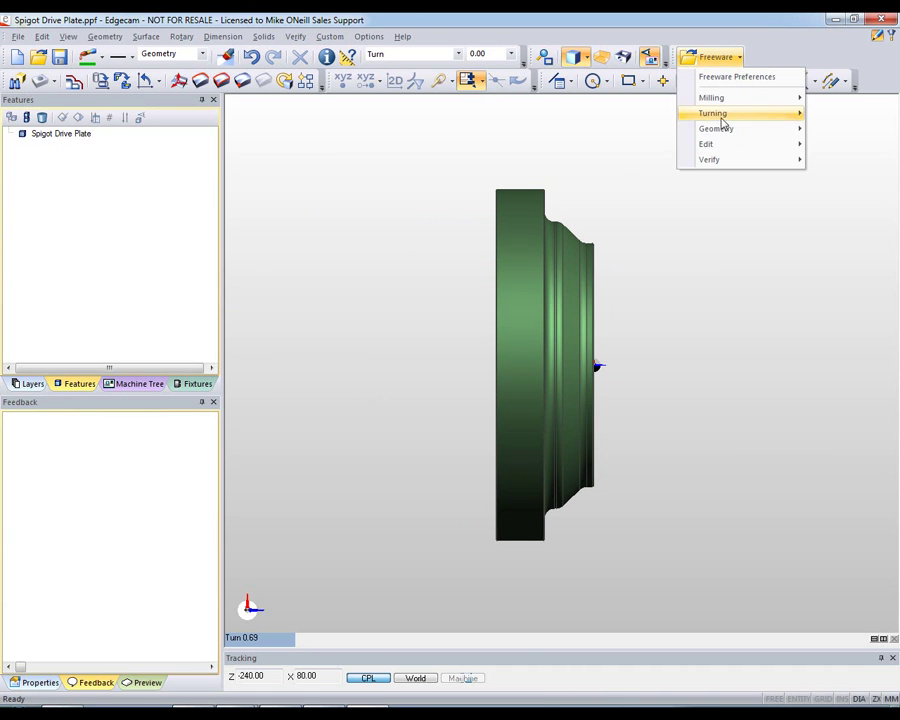
mouse_move(719, 114)
click(633, 198)
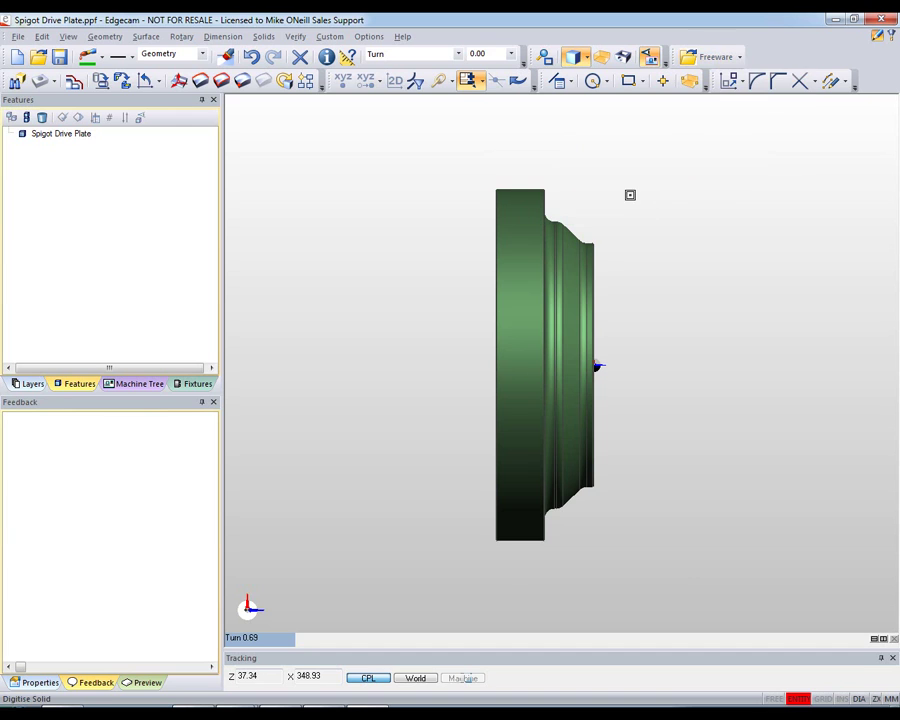
click(519, 226)
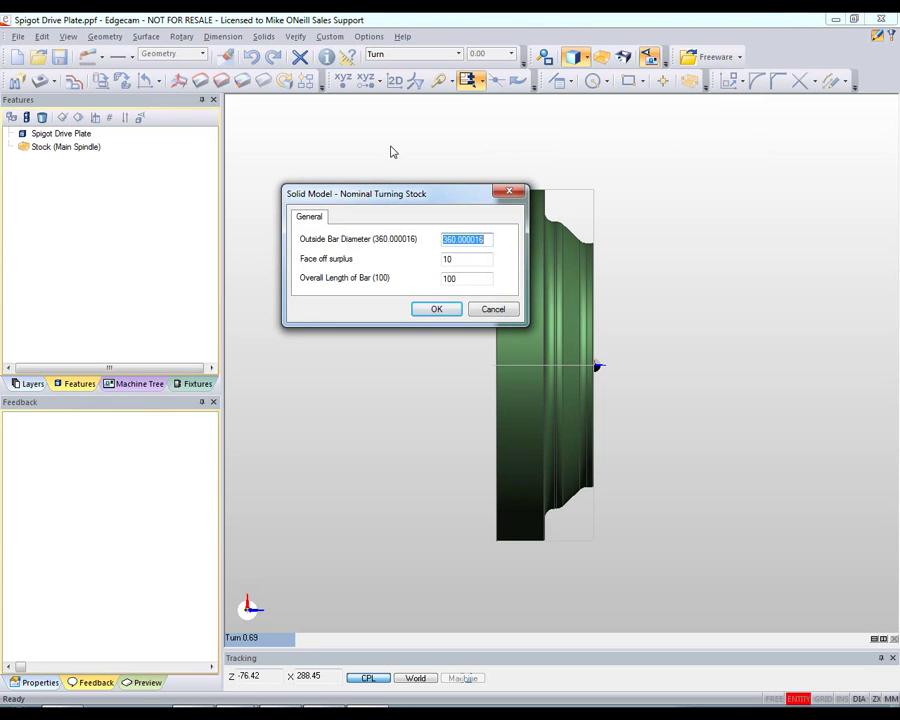
text(380)
key(Tab)
key(Tab)
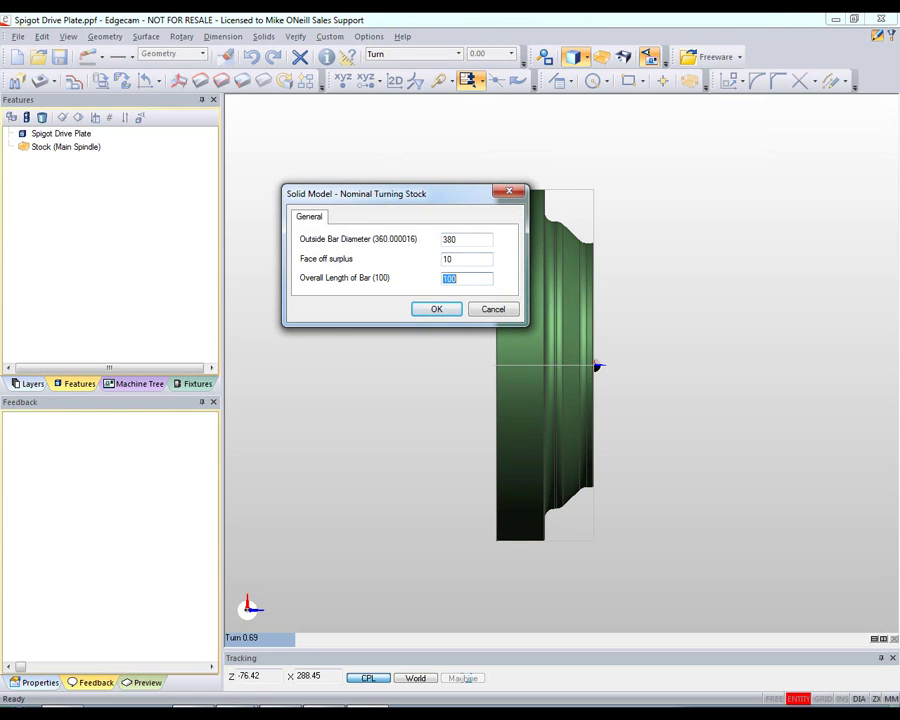
key(Return)
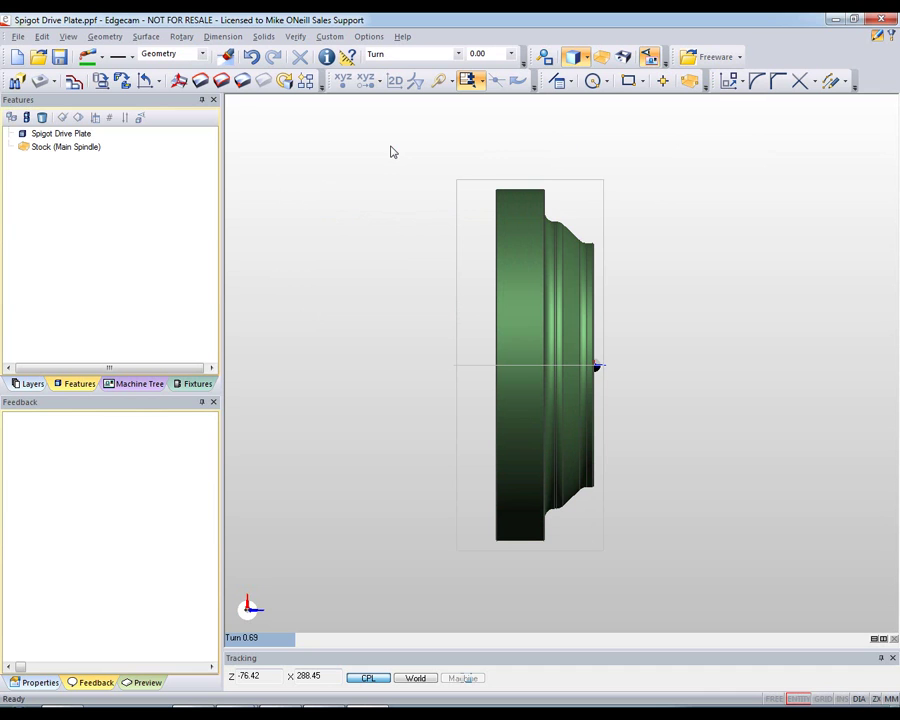
middle_drag(716, 434, 470, 261)
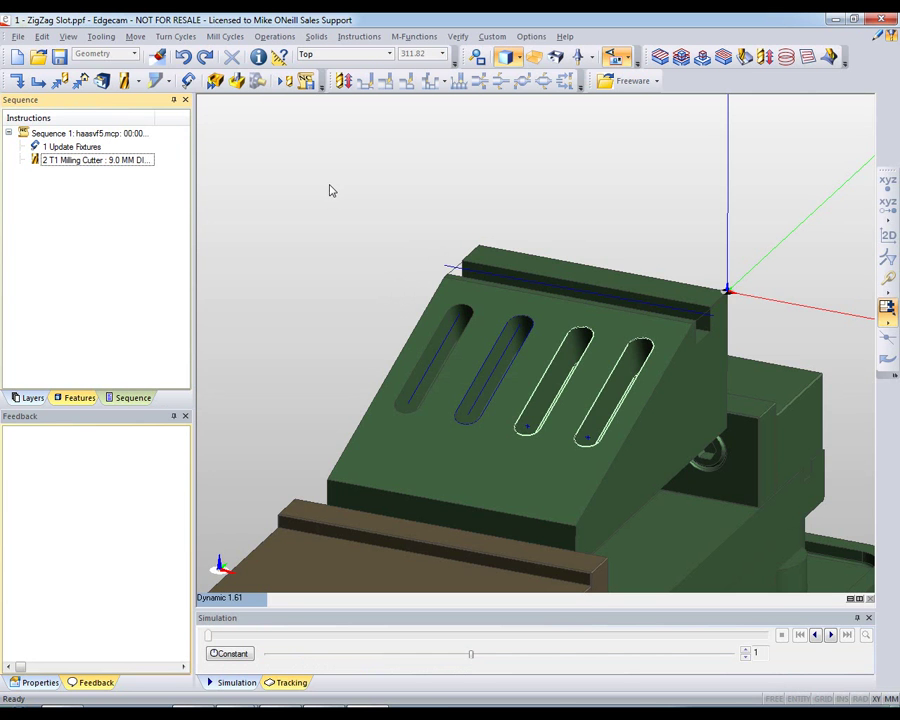
Set up ZigZag Slot Milling with no finish pass and a typed depth of -5
middle_drag(331, 190, 439, 173)
click(656, 83)
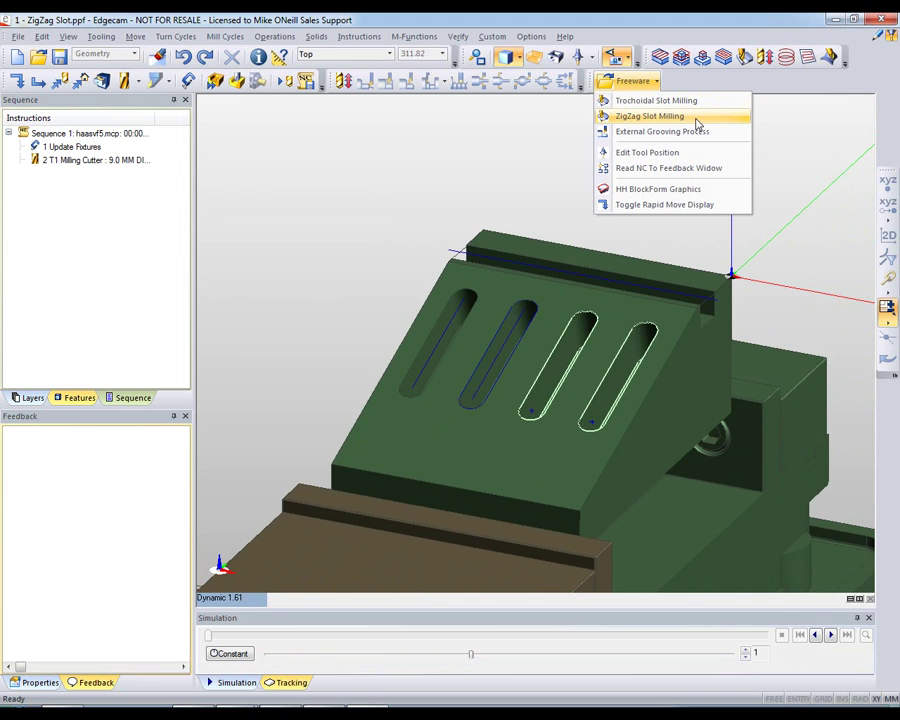
click(697, 120)
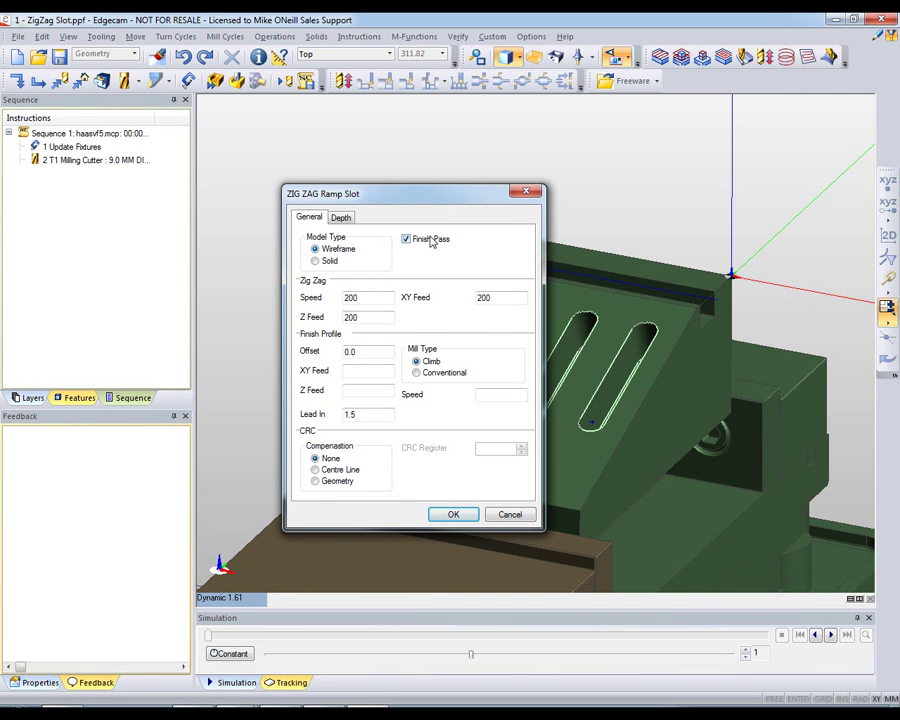
click(406, 239)
click(341, 218)
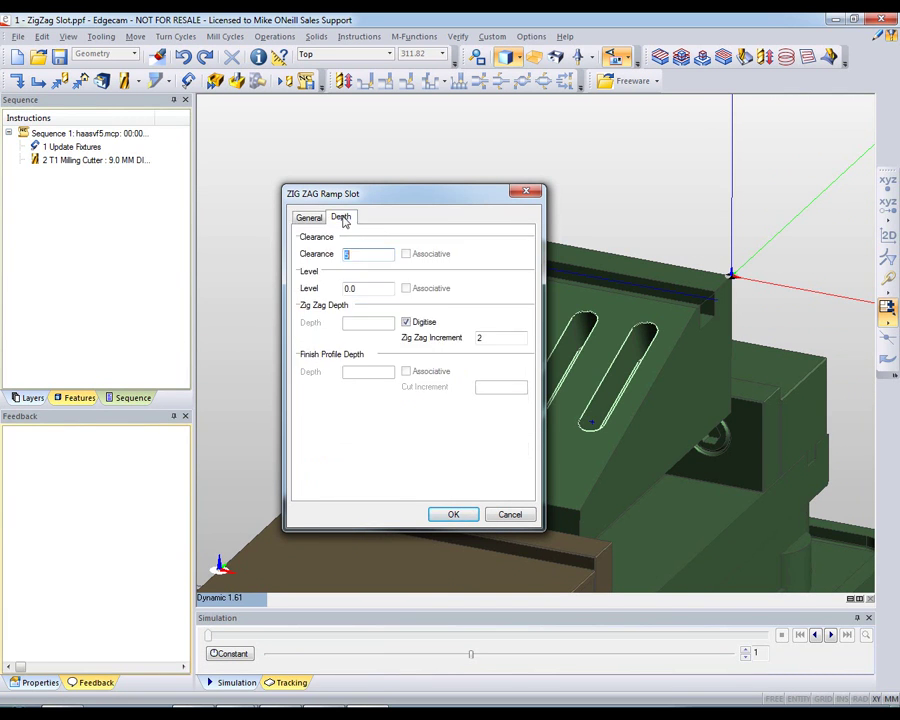
click(406, 322)
click(368, 322)
text(-5)
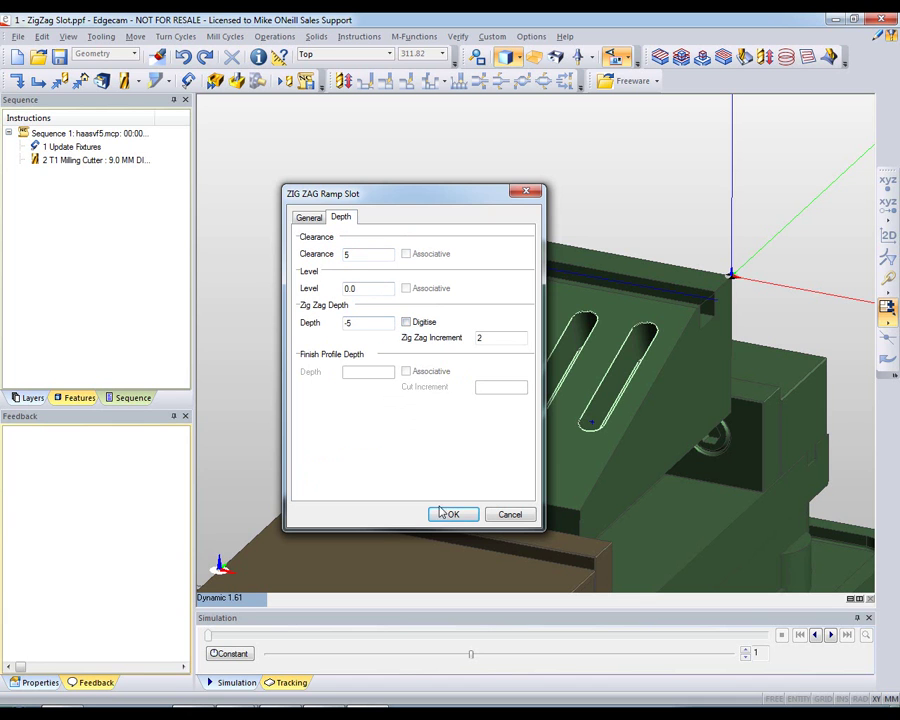
click(450, 515)
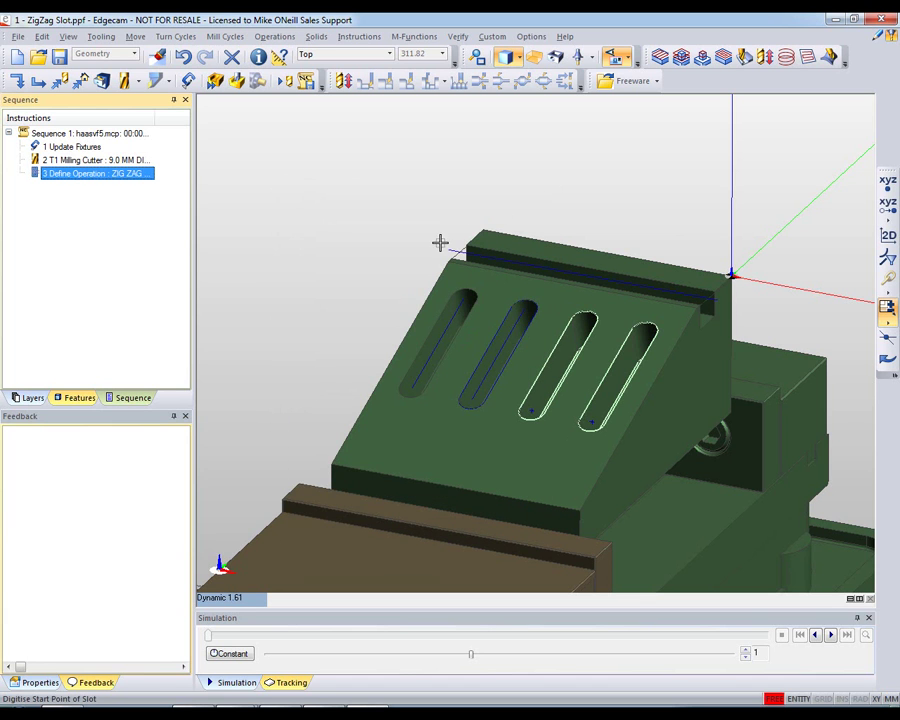
Pick start and end points along the top edge to generate the ramp slot toolpath
click(450, 249)
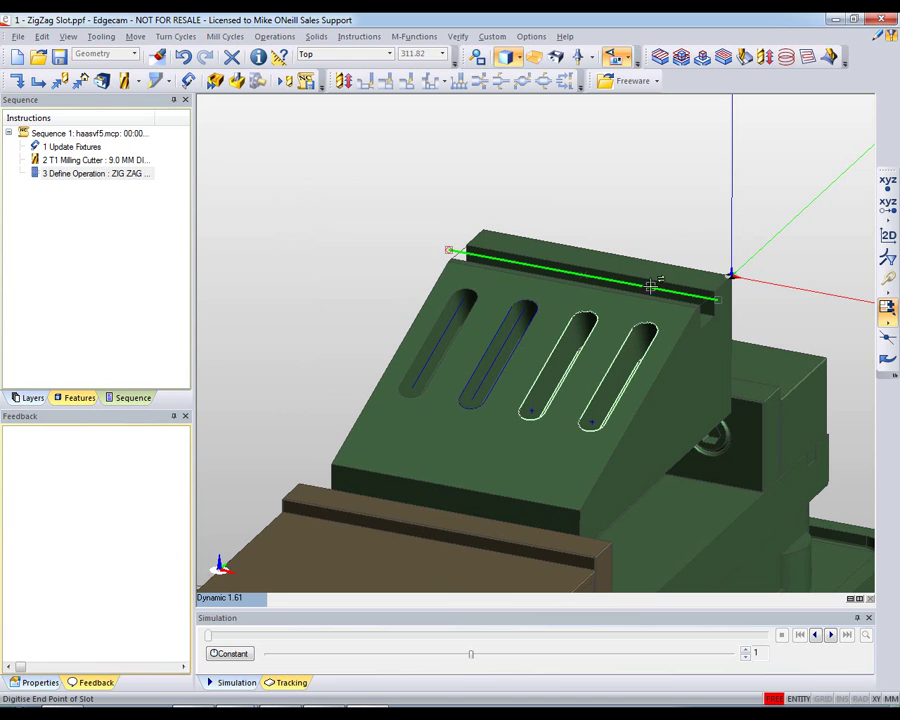
click(716, 298)
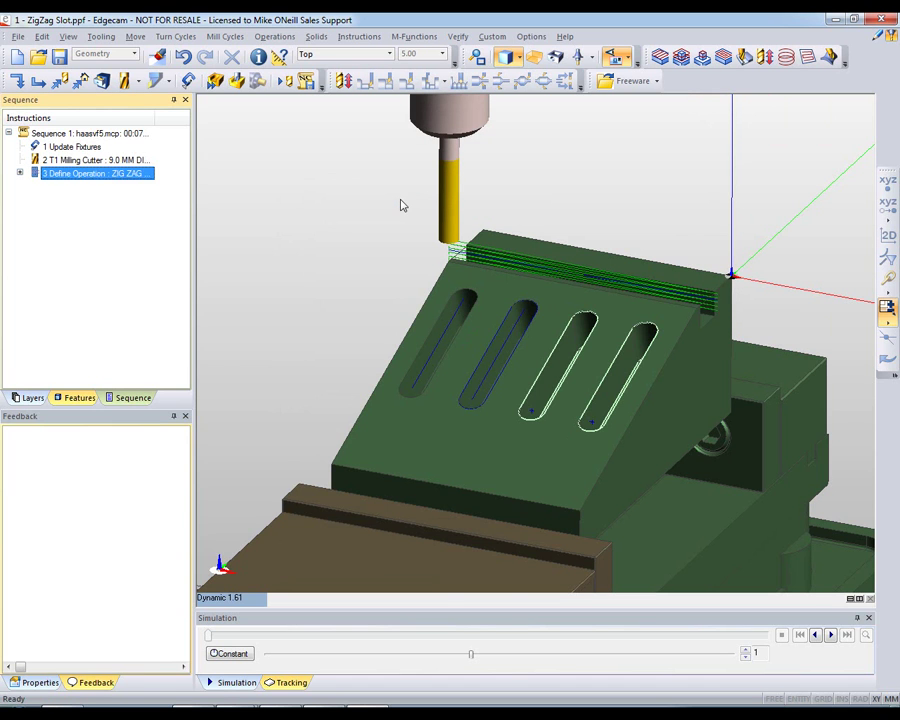
click(20, 174)
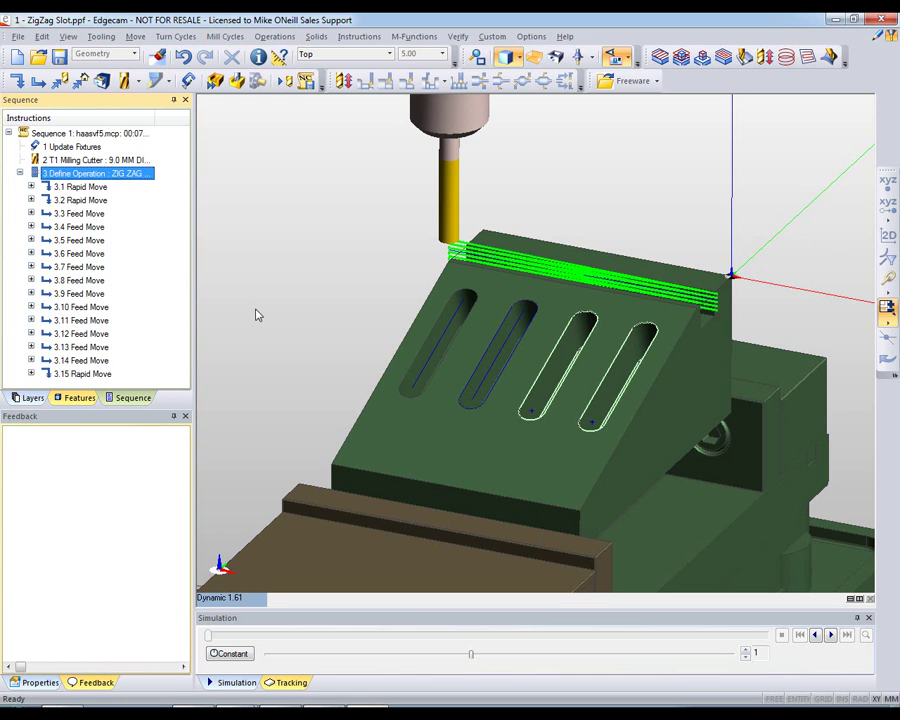
Turn rapid move display on, then off again so rapids are hidden
scroll(630, 190, up, 3)
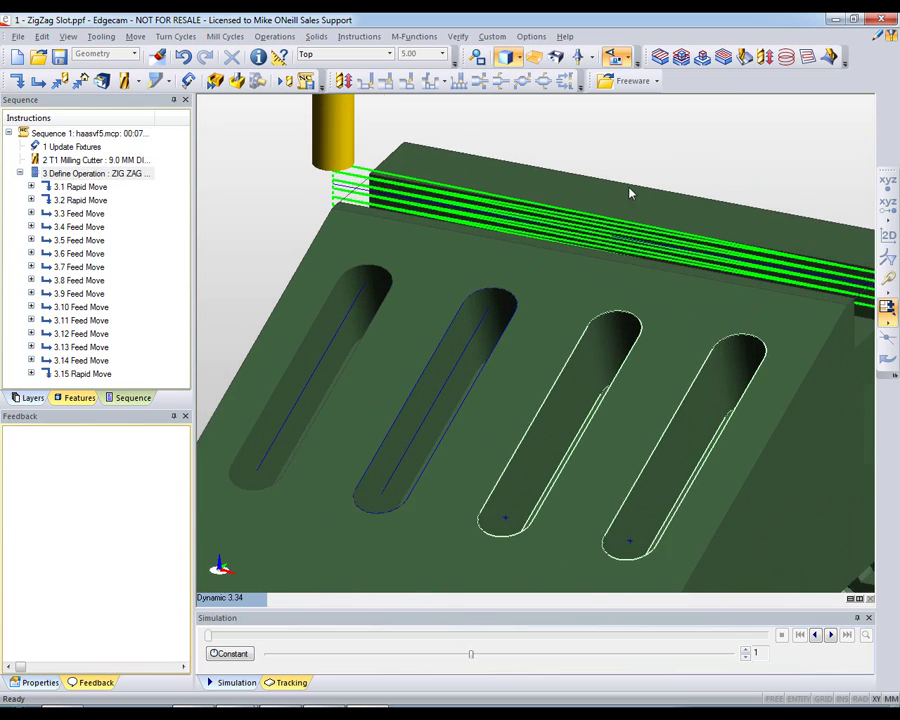
scroll(630, 190, down, 1)
click(632, 80)
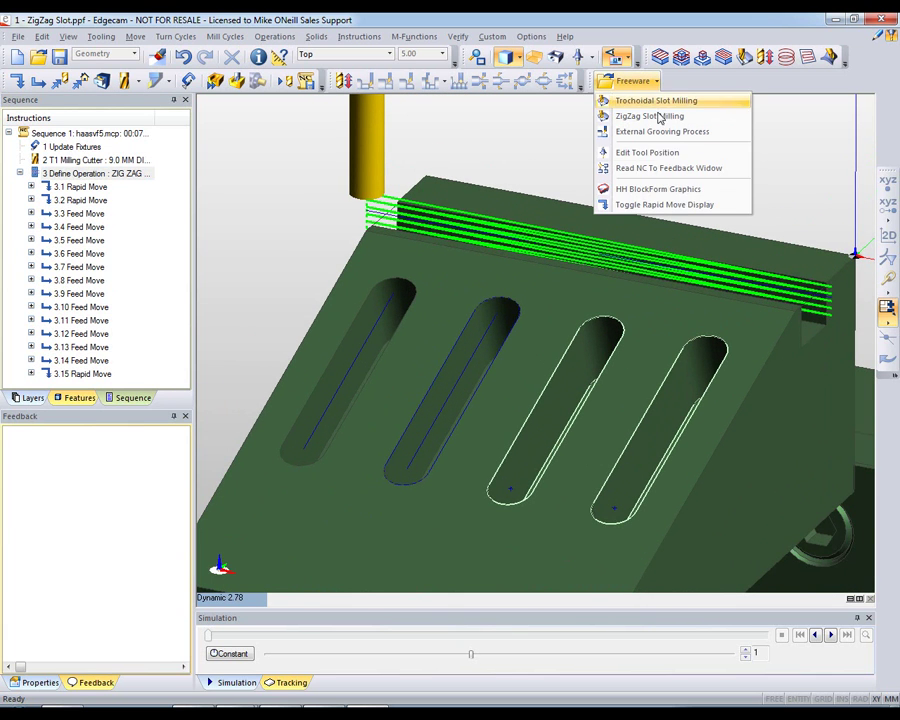
click(697, 208)
click(362, 250)
click(434, 294)
click(656, 85)
click(640, 204)
click(360, 261)
click(434, 293)
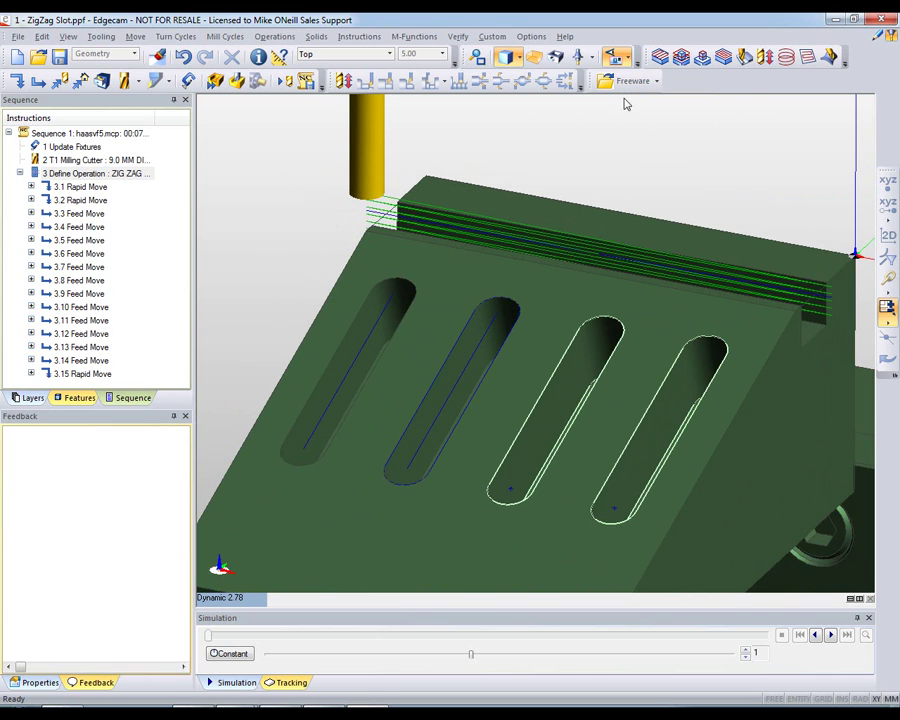
Confirm turret position 1 for the 9.0 mm multi-flute end mill
click(656, 81)
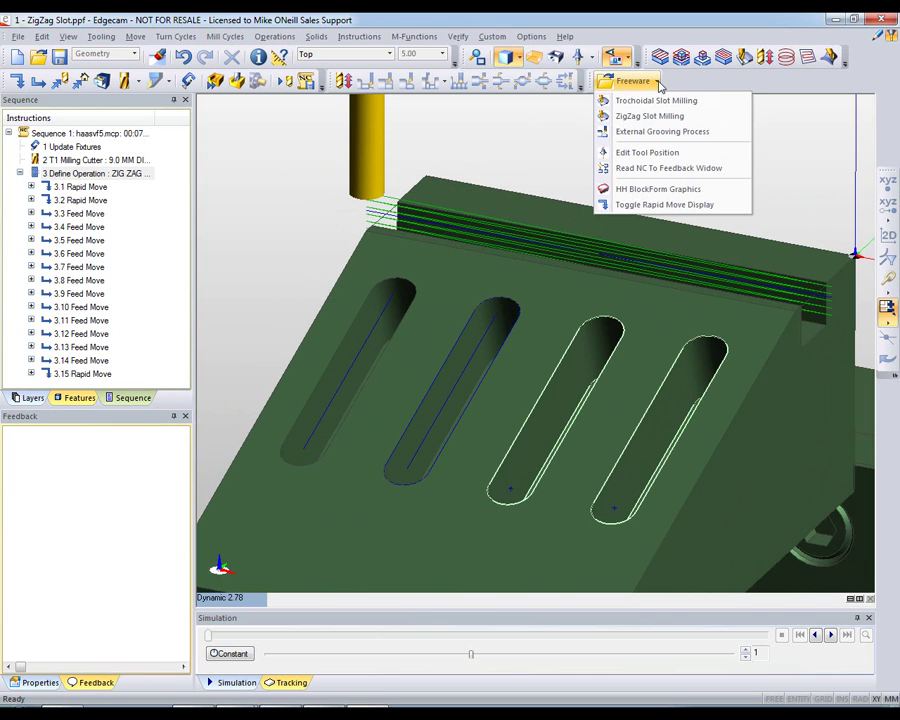
click(645, 155)
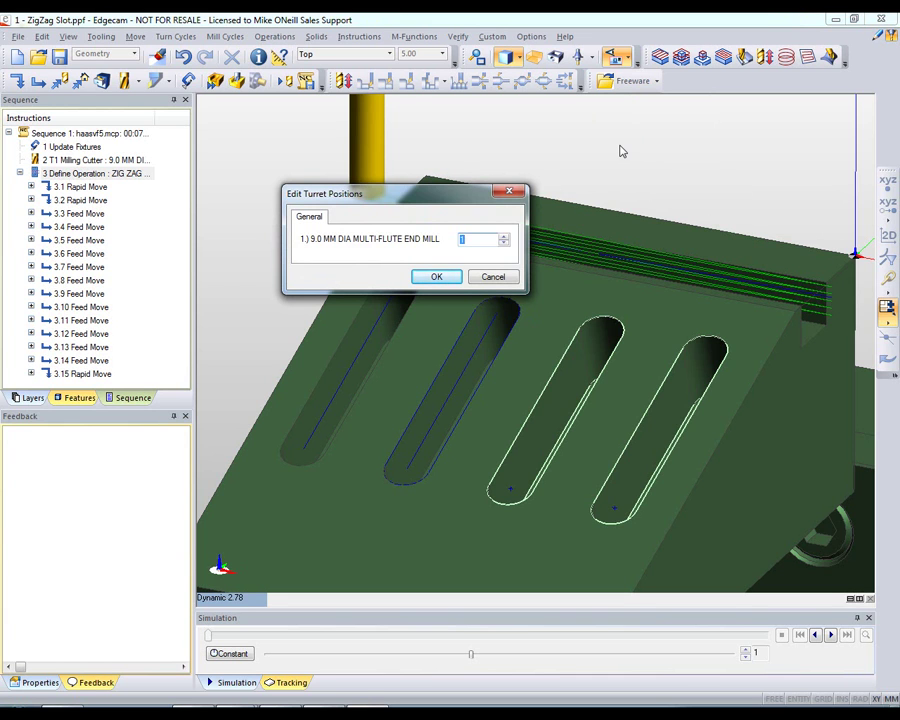
click(439, 277)
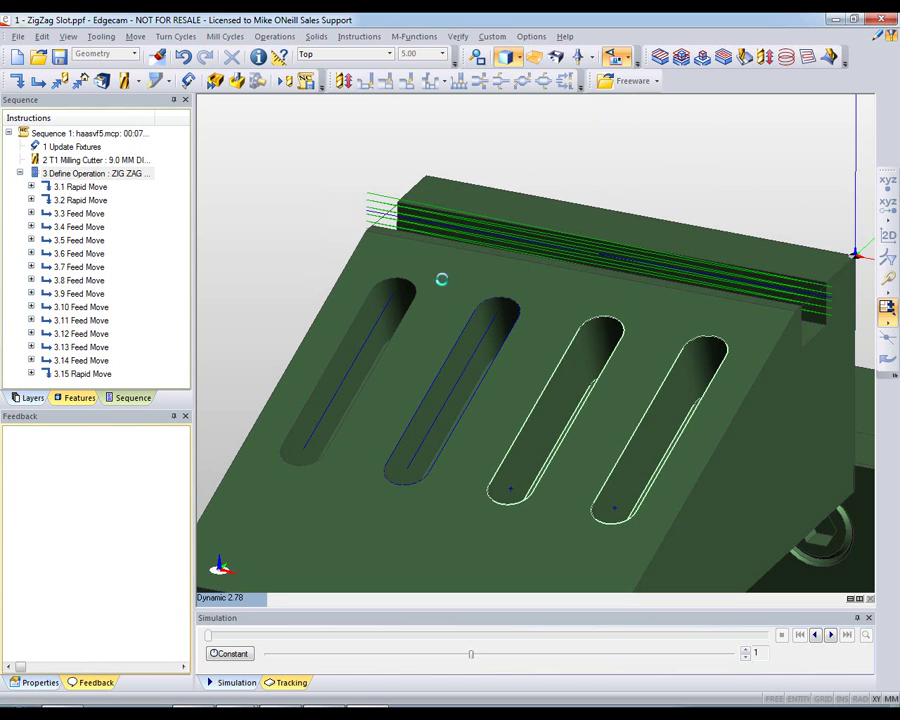
click(306, 81)
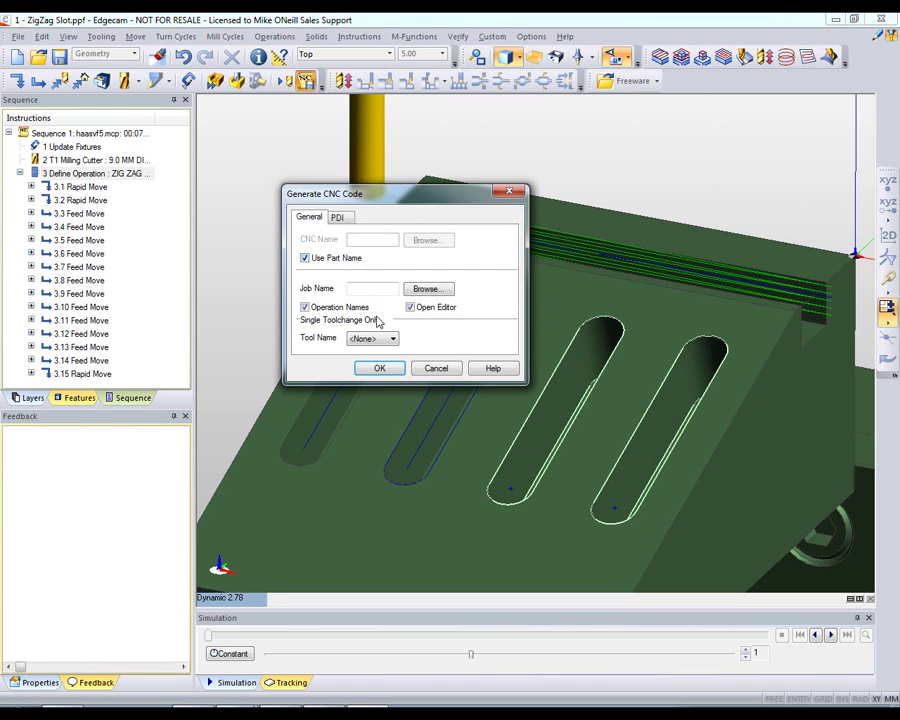
click(380, 368)
click(506, 399)
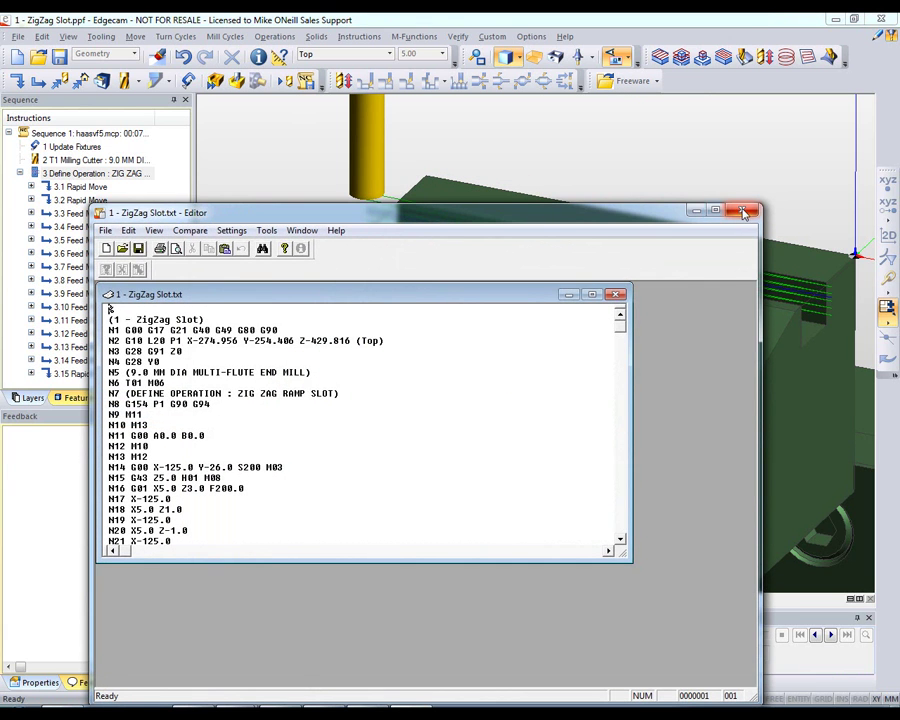
click(743, 212)
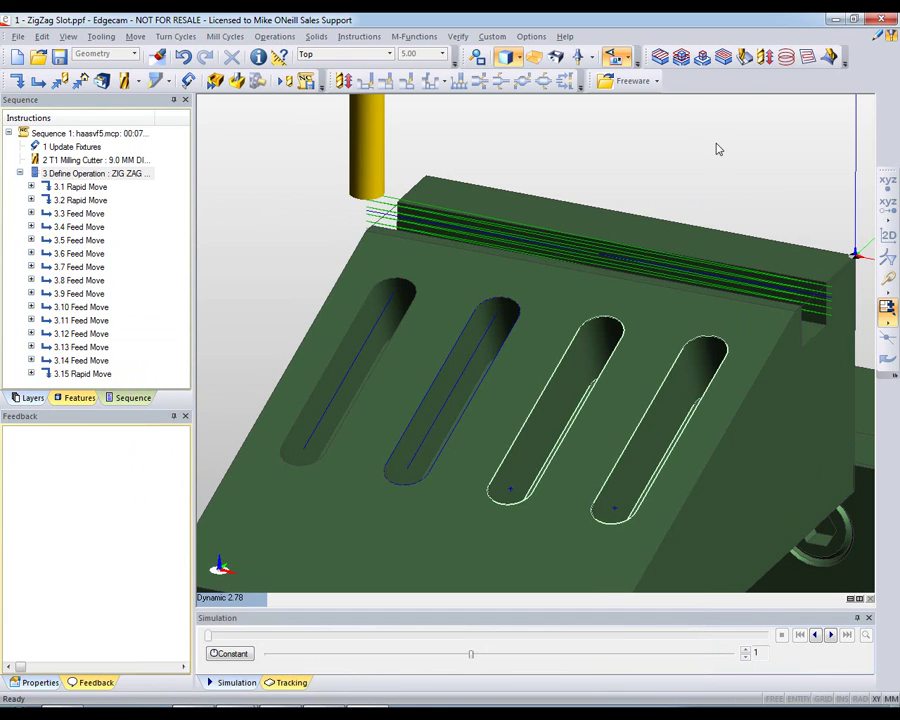
click(648, 80)
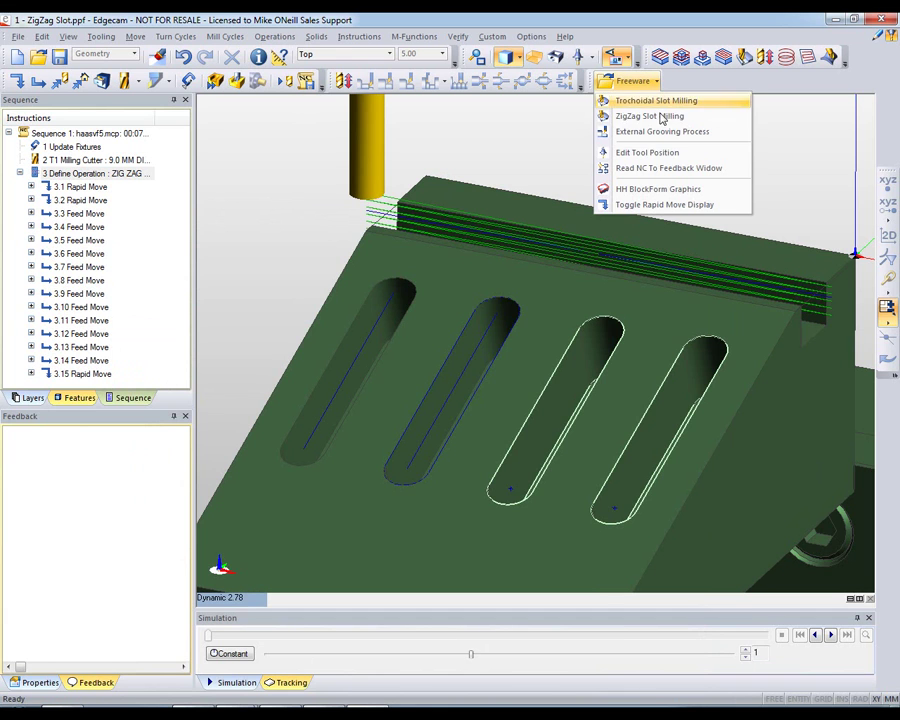
click(680, 168)
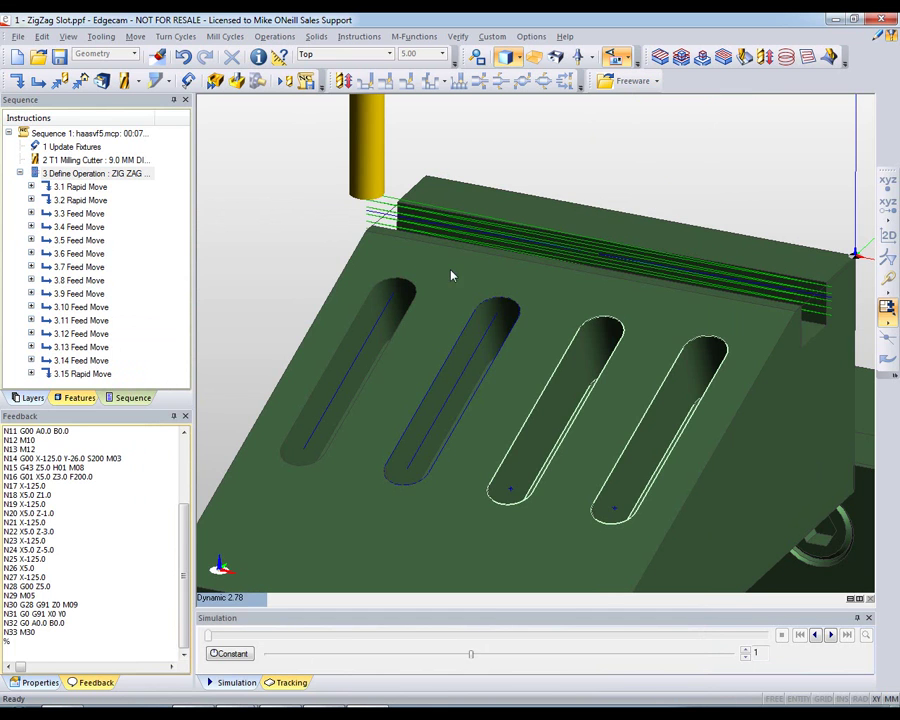
drag(185, 526, 184, 566)
drag(4, 455, 60, 597)
right_click(90, 527)
click(118, 549)
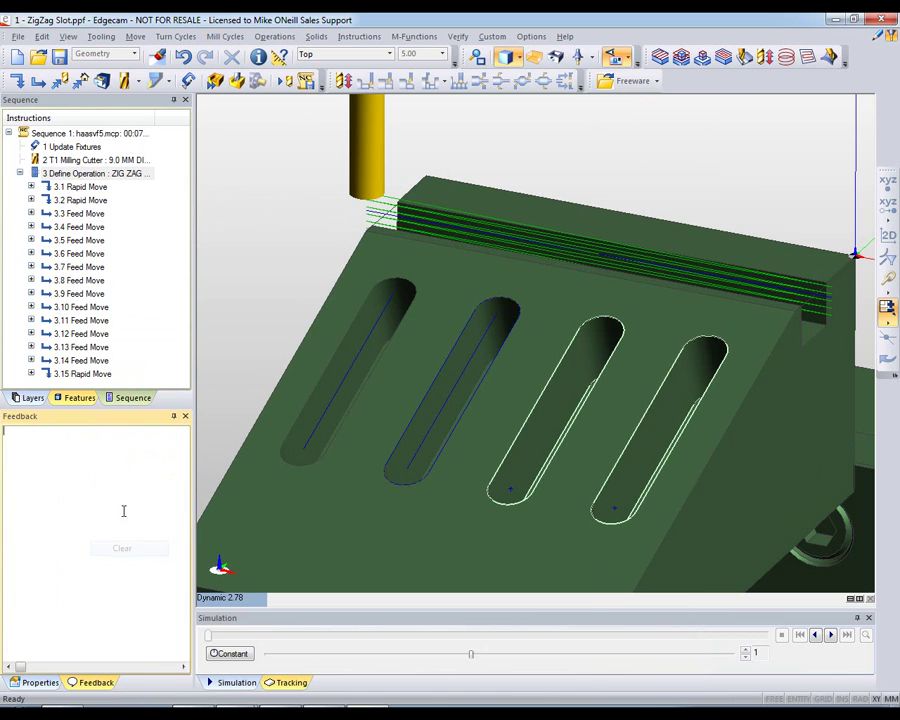
click(652, 81)
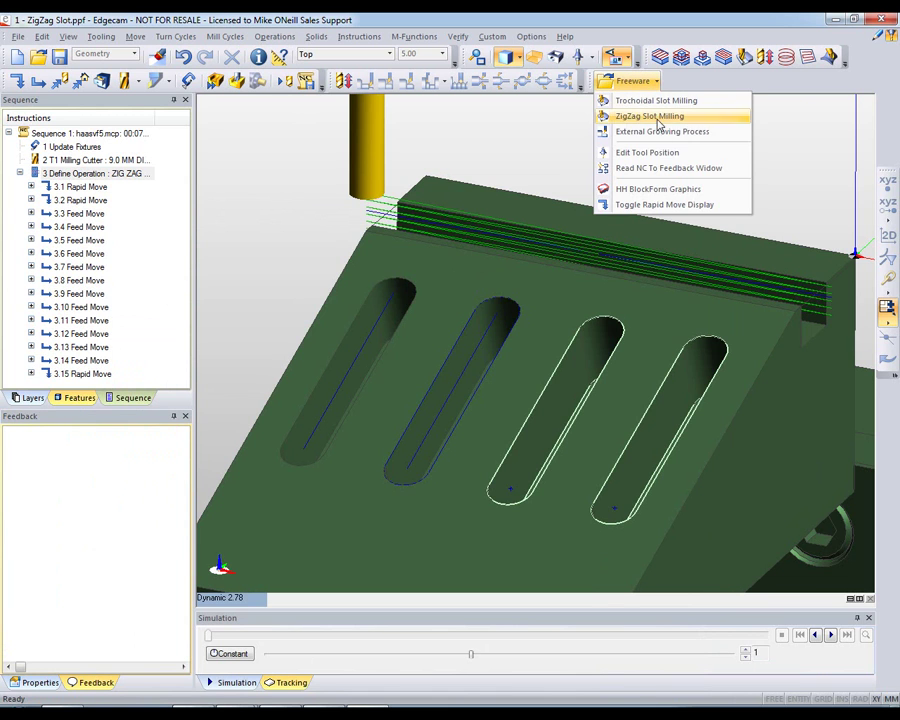
click(668, 168)
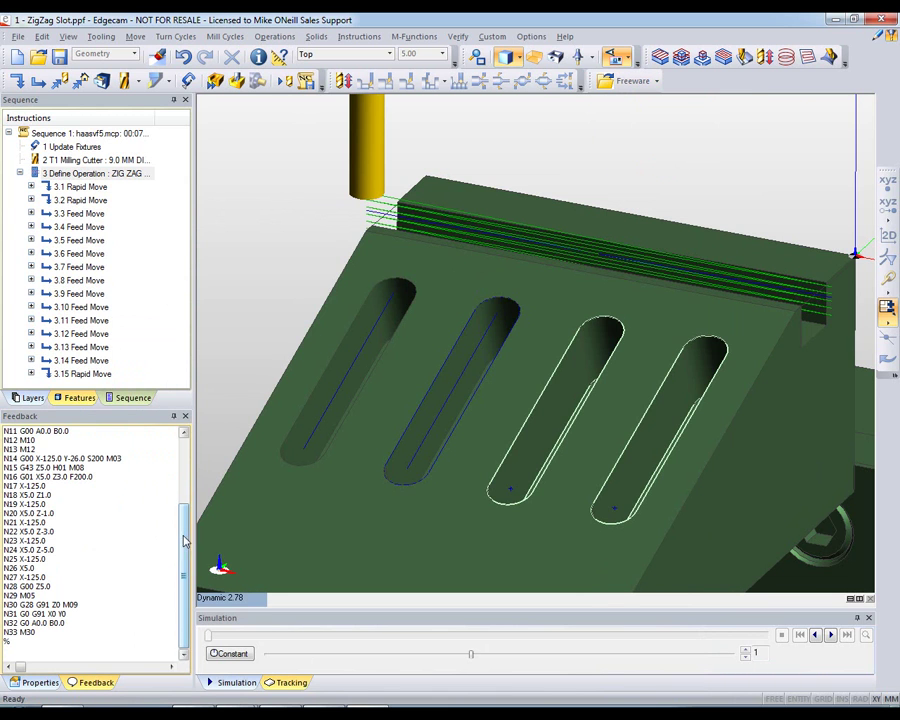
scroll(120, 540, up, 4)
drag(40, 439, 95, 652)
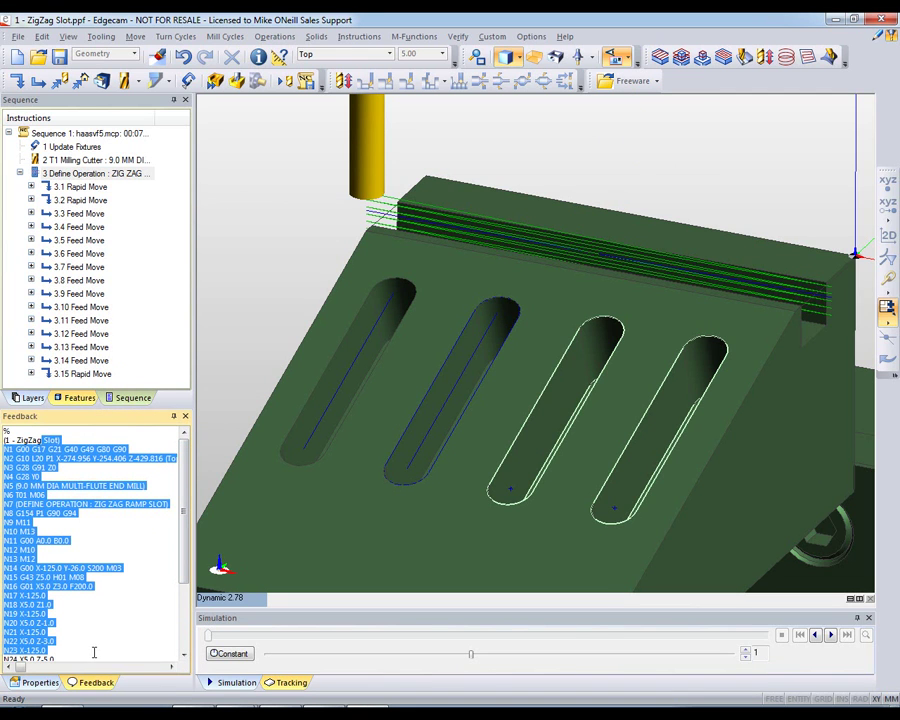
right_click(119, 467)
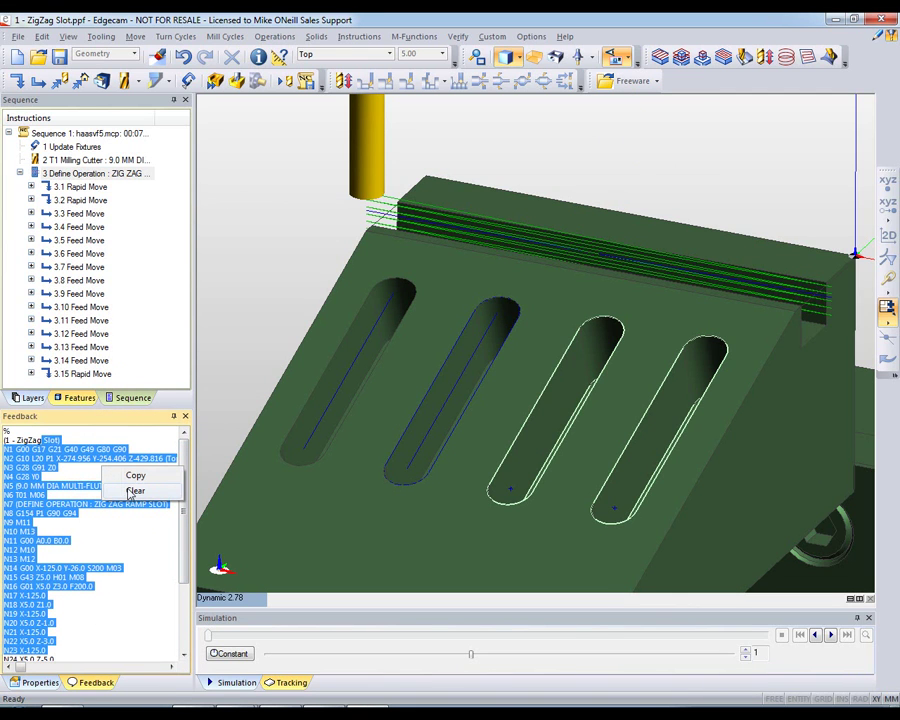
click(133, 491)
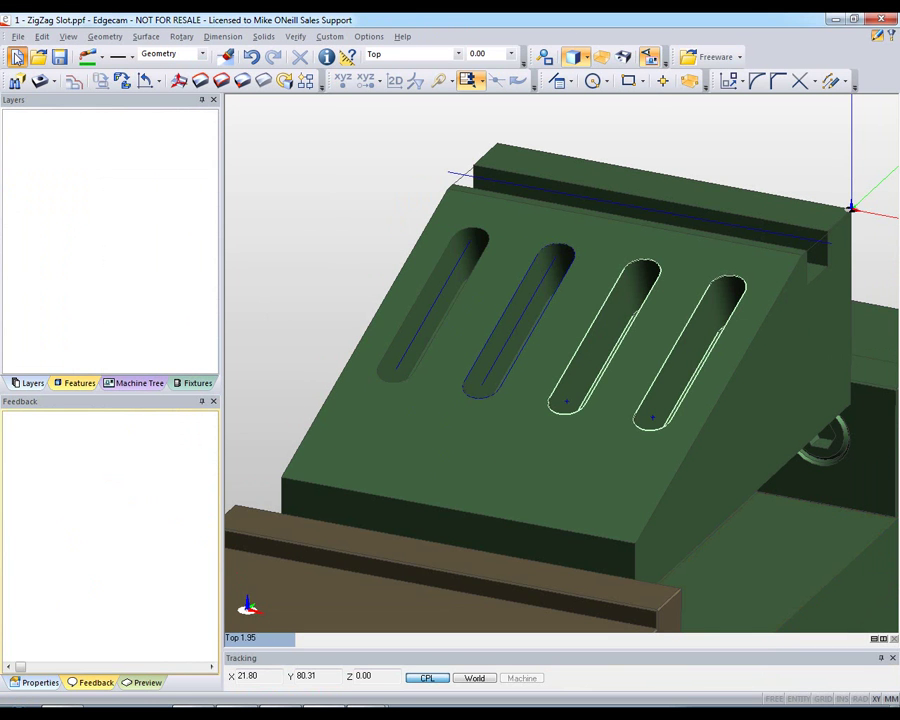
Start a new part and draw a circle of radius 50
key(ctrl+n)
click(593, 81)
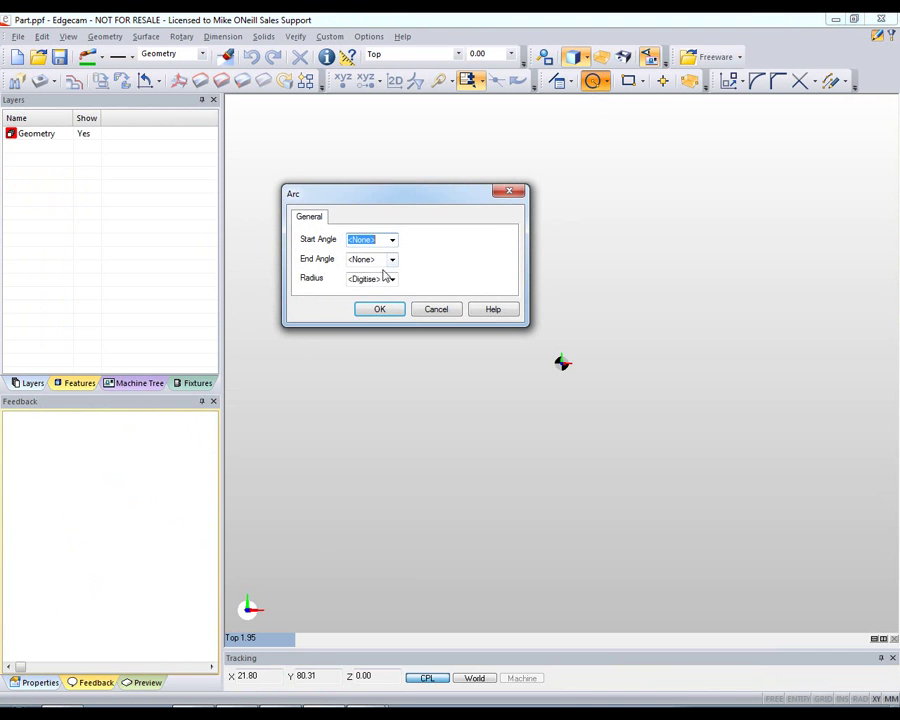
key(Tab)
key(Tab)
text(50)
key(Return)
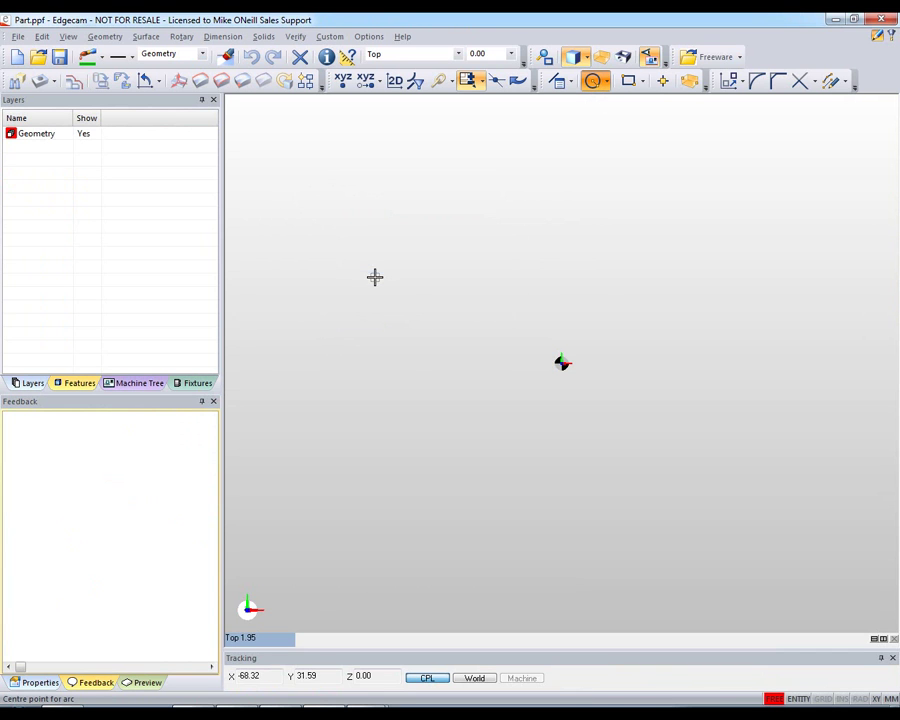
click(478, 257)
key(Escape)
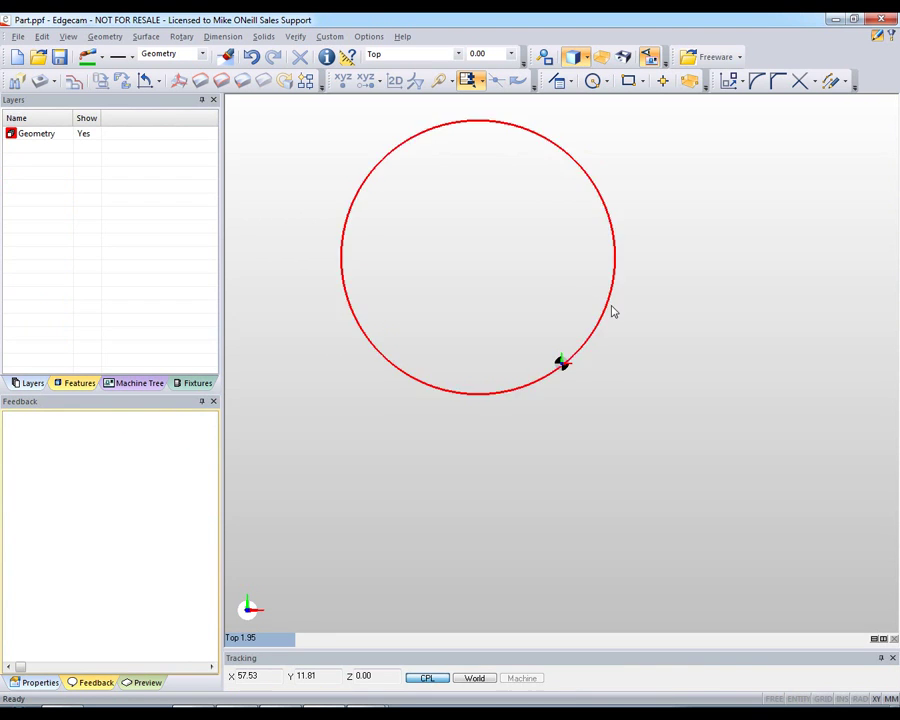
key(Escape)
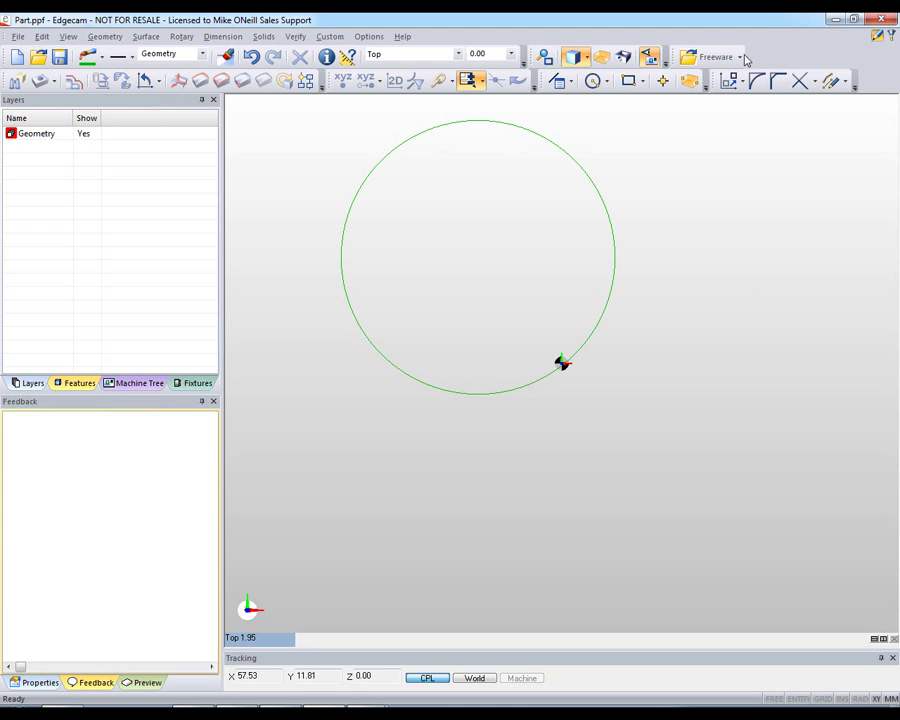
Break the circle with Freeware Break Arc In Any Plane at 0.001 tolerance
click(740, 58)
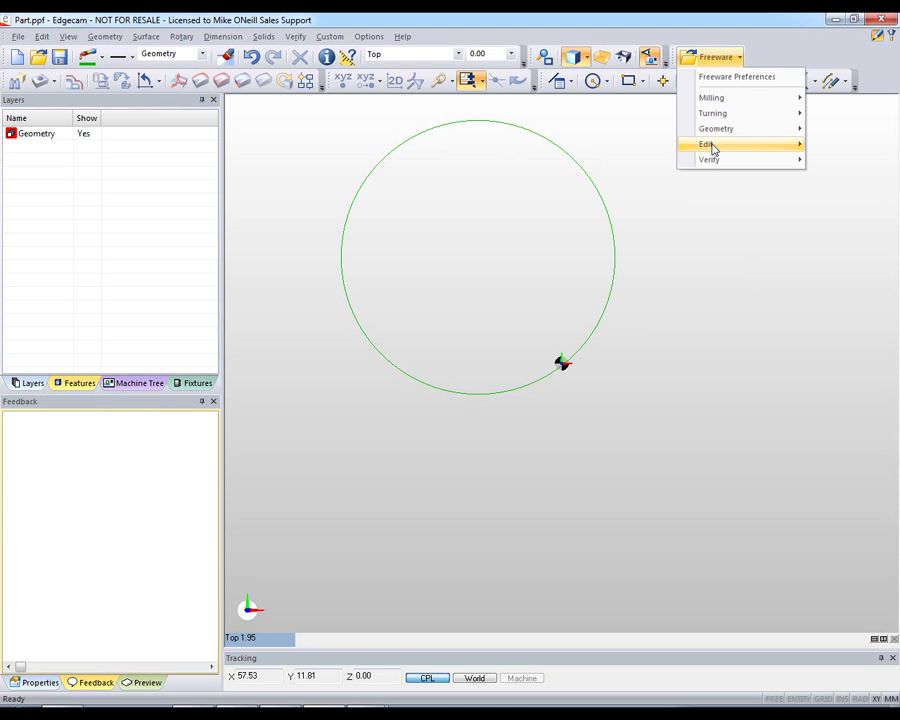
mouse_move(710, 148)
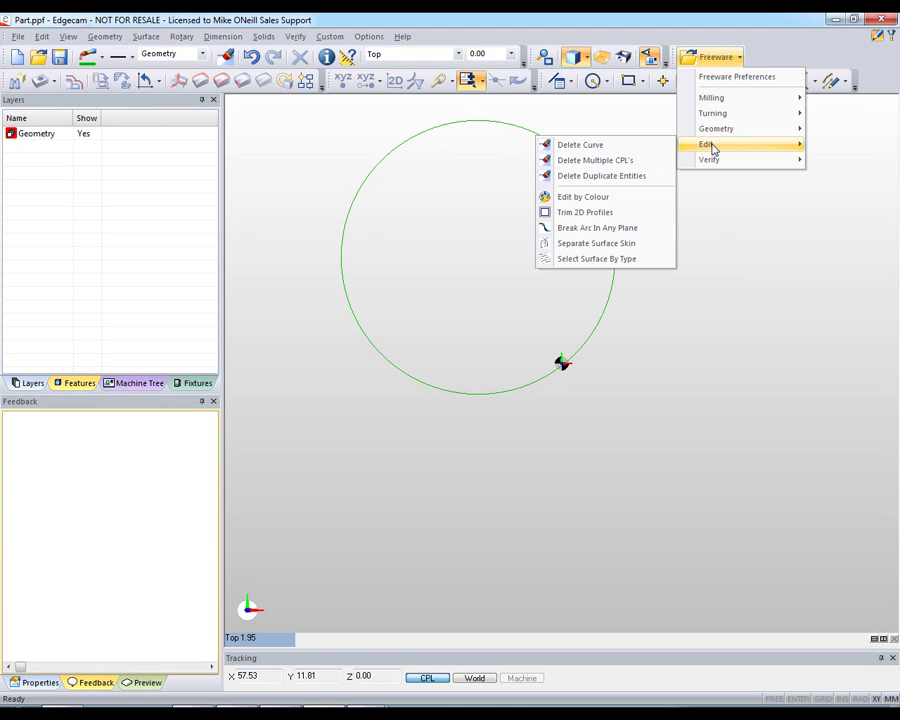
click(615, 232)
click(613, 239)
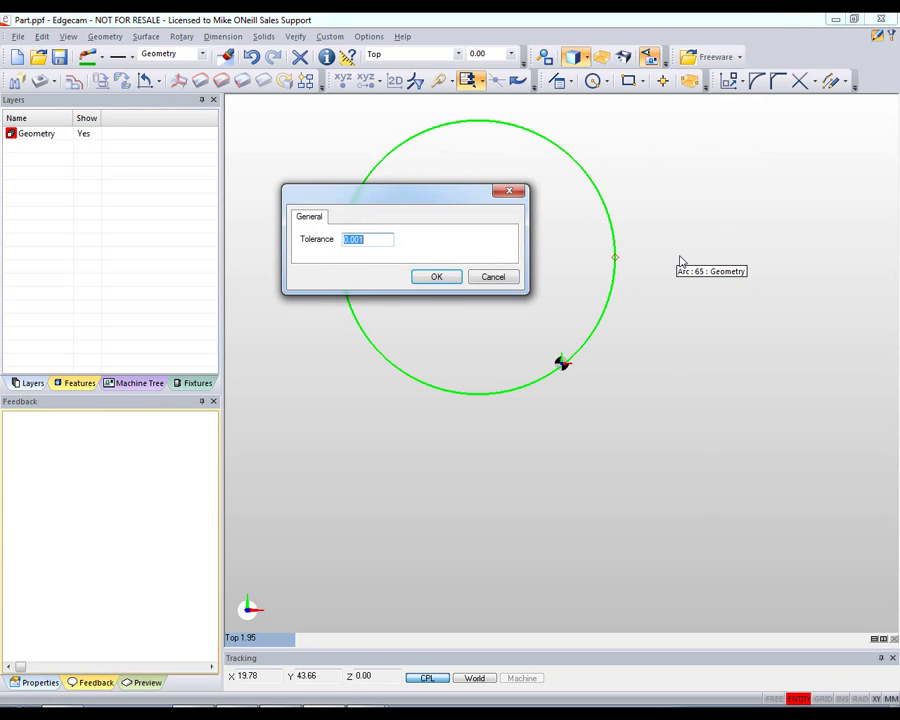
click(447, 277)
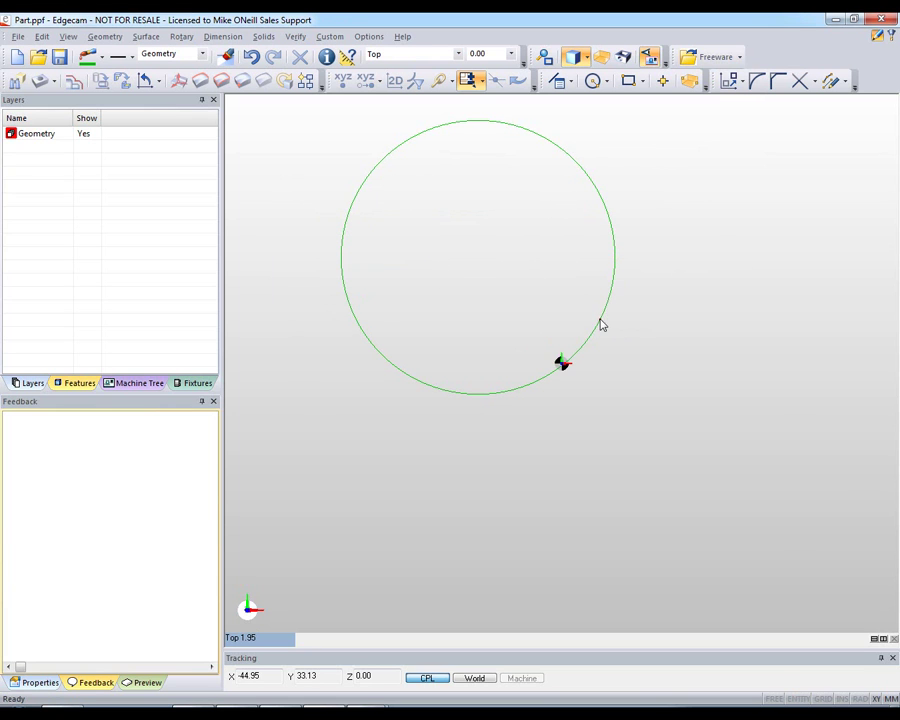
click(18, 37)
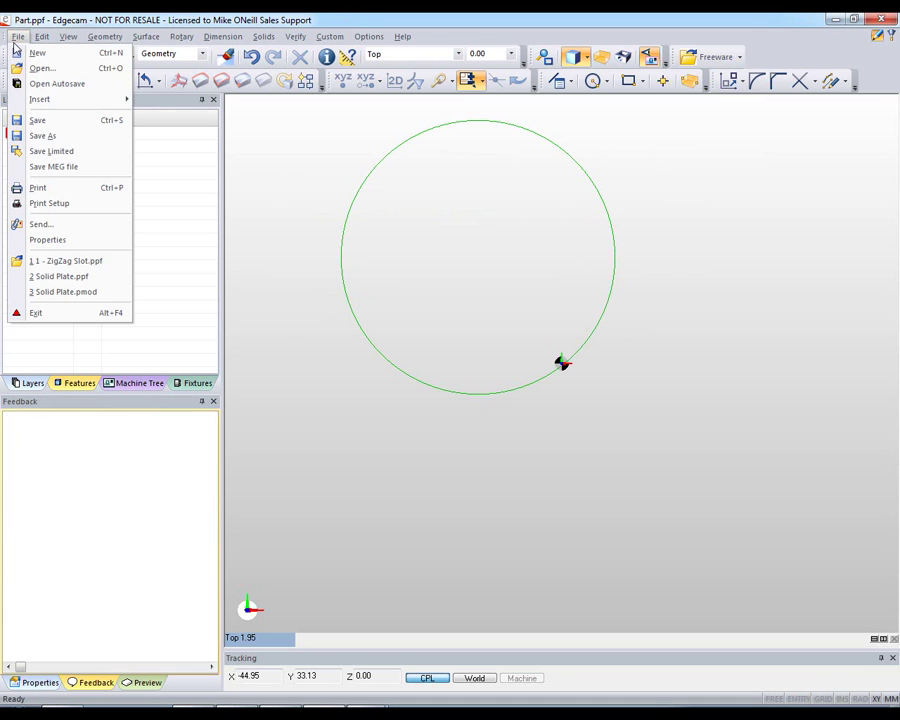
Open Solid Plate.ppf without saving the new part, and view the slot
click(30, 277)
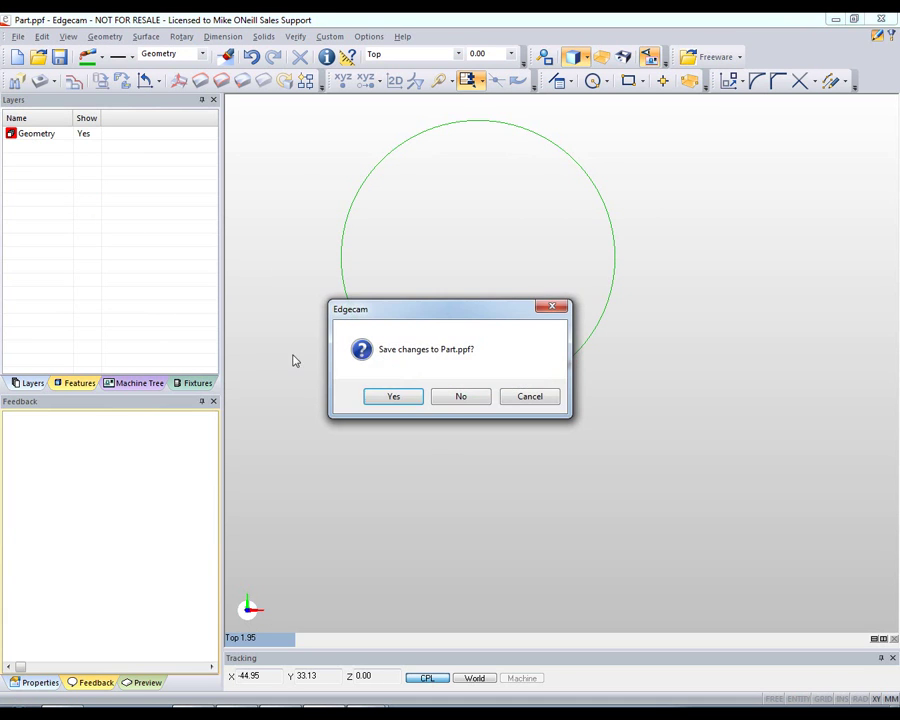
click(462, 398)
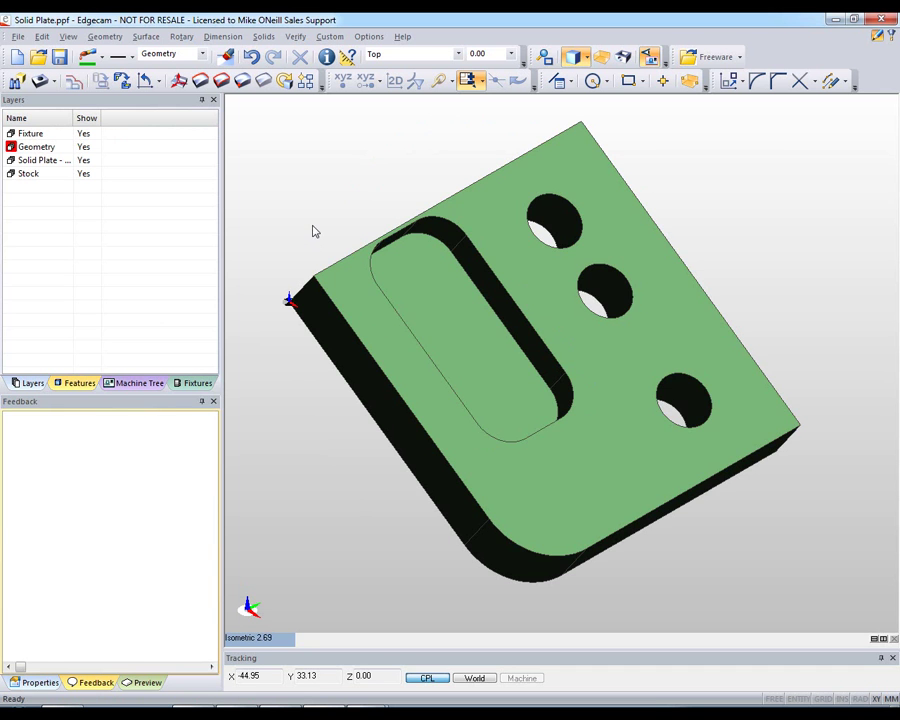
middle_drag(374, 263, 520, 260)
Extract the slot's edge loop from the solid as geometry
click(263, 36)
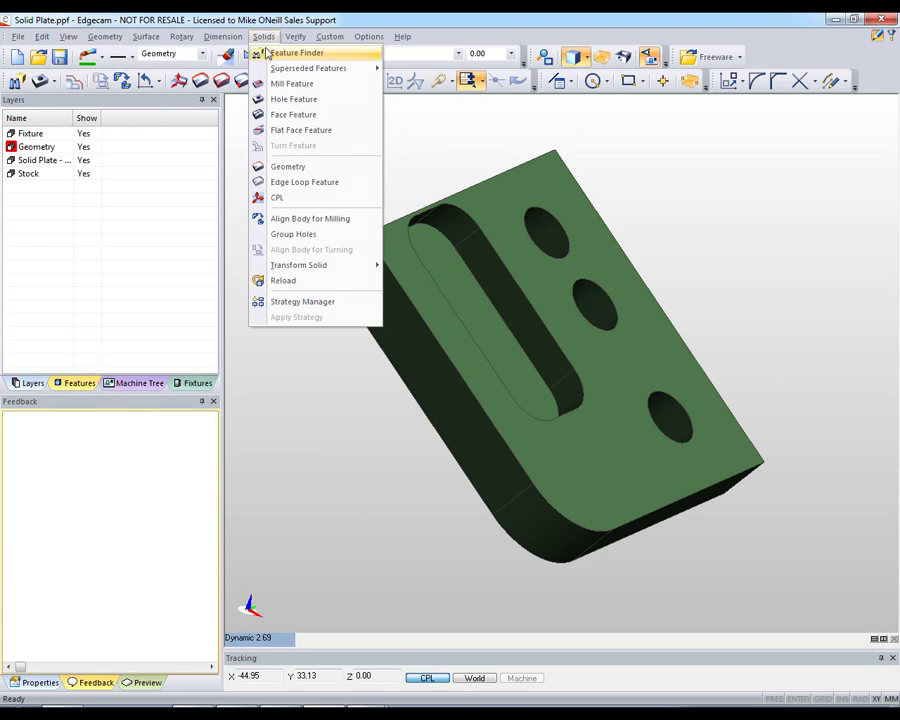
click(282, 167)
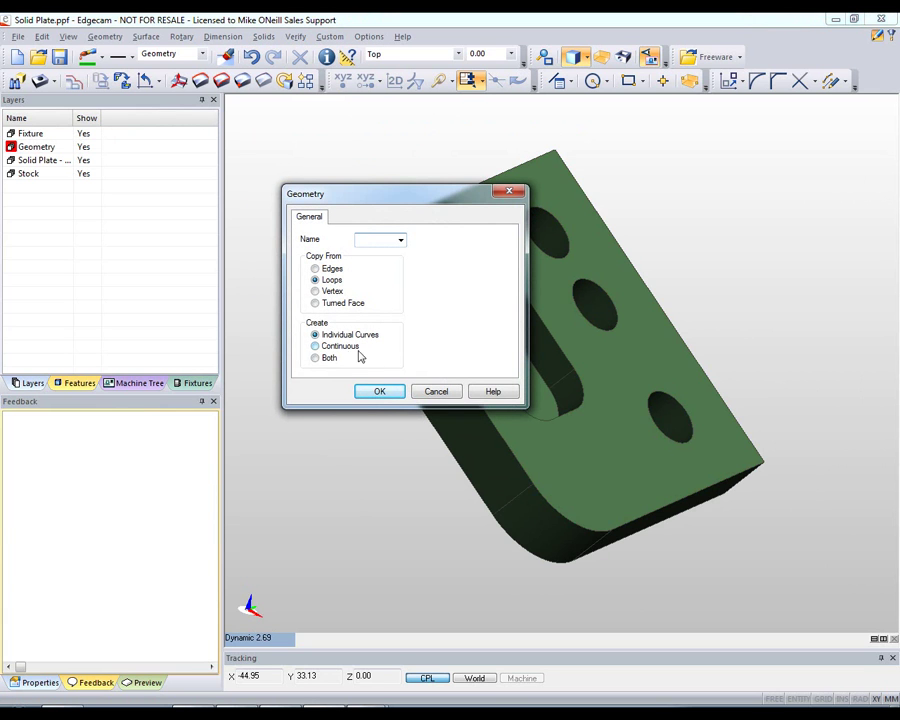
click(381, 391)
click(489, 237)
right_click(367, 175)
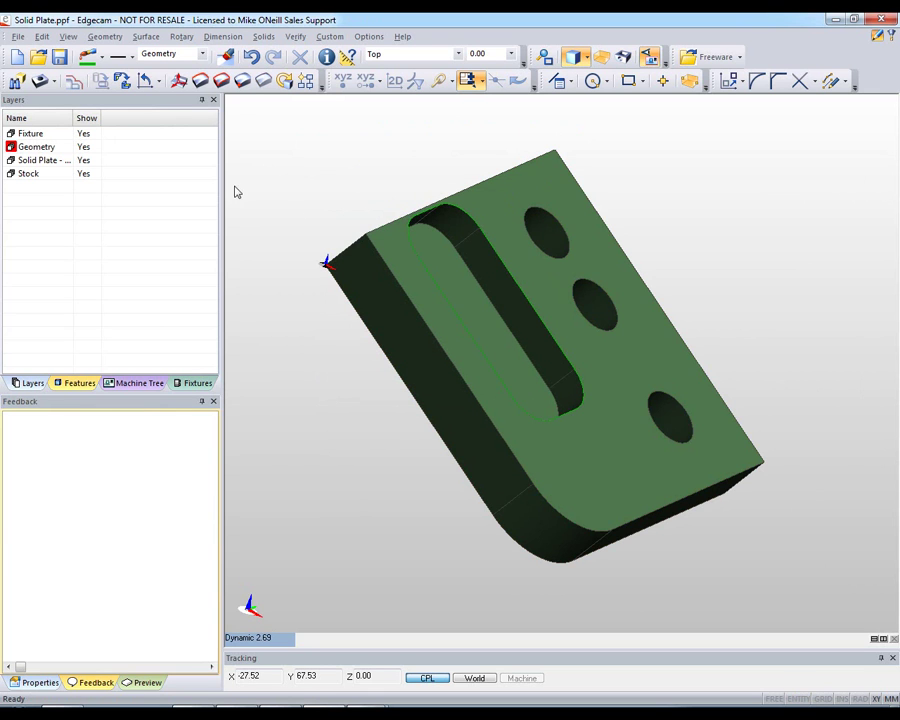
Show only the Solid Plate layer and select the Geometry layer
right_click(70, 160)
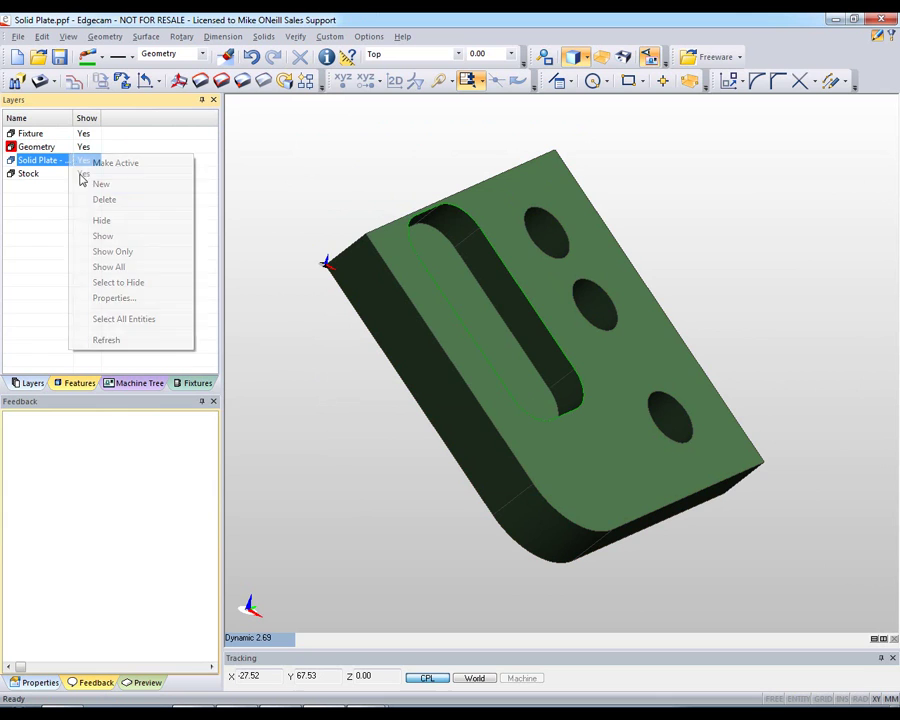
click(103, 255)
click(55, 150)
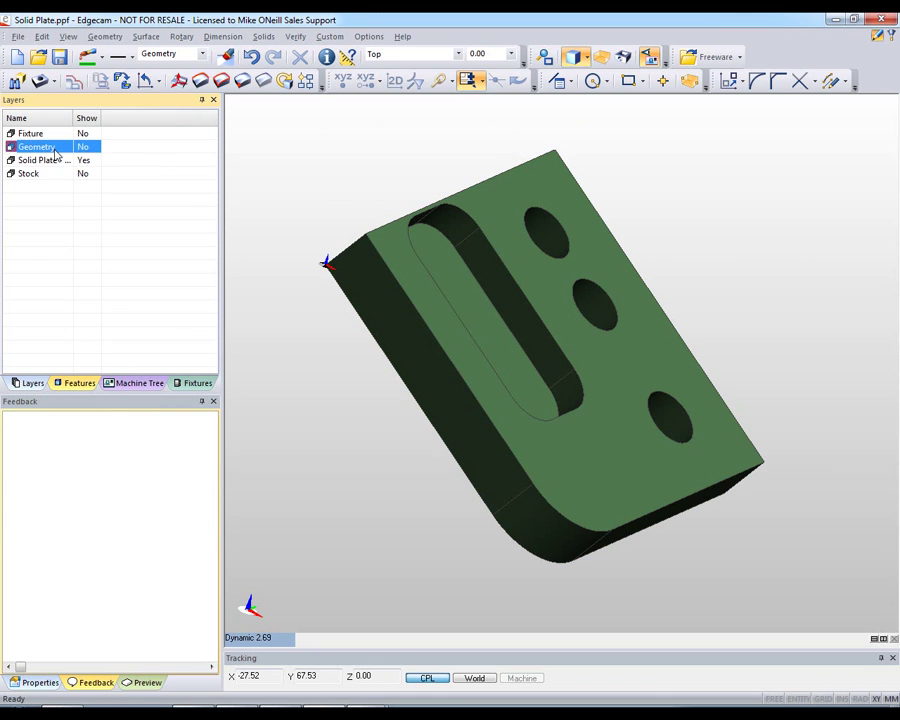
Show only the Geometry layer, join the slot outline as Continuous, then undo the join
right_click(57, 150)
click(98, 245)
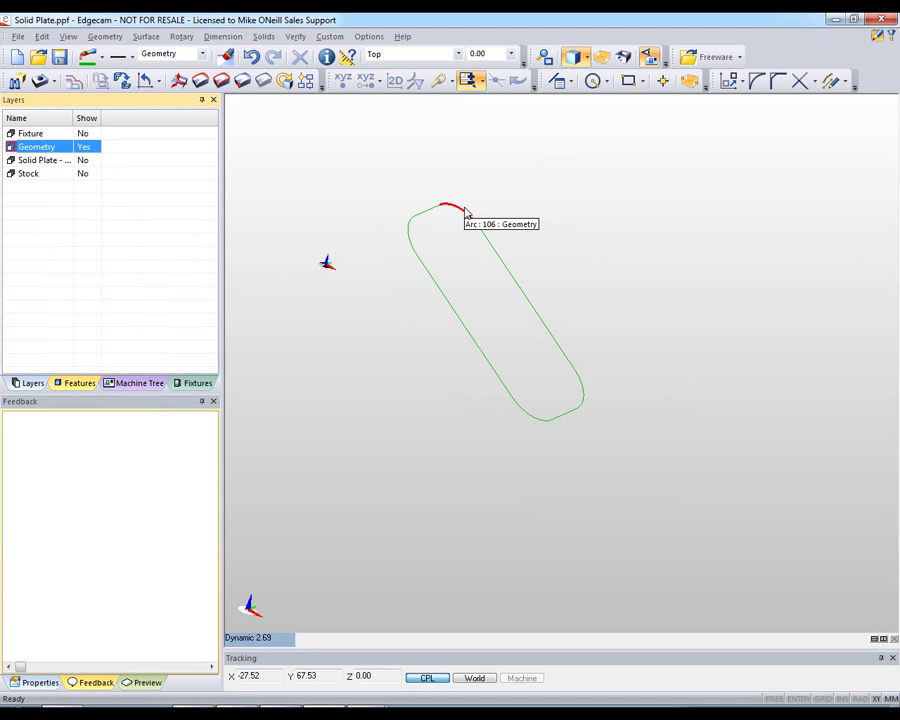
click(108, 38)
click(128, 256)
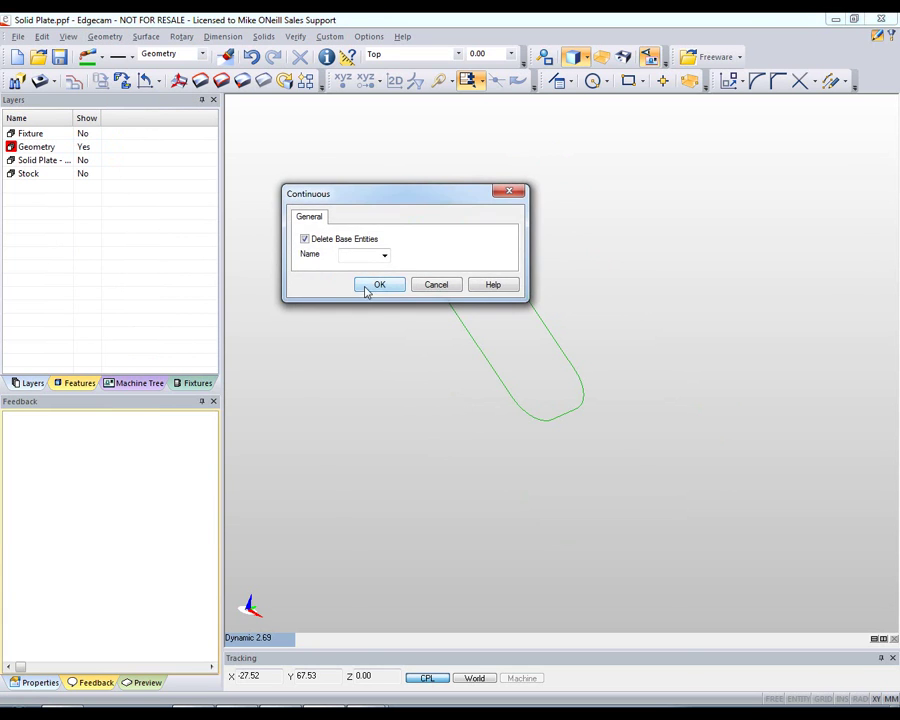
click(367, 289)
click(430, 274)
right_click(345, 204)
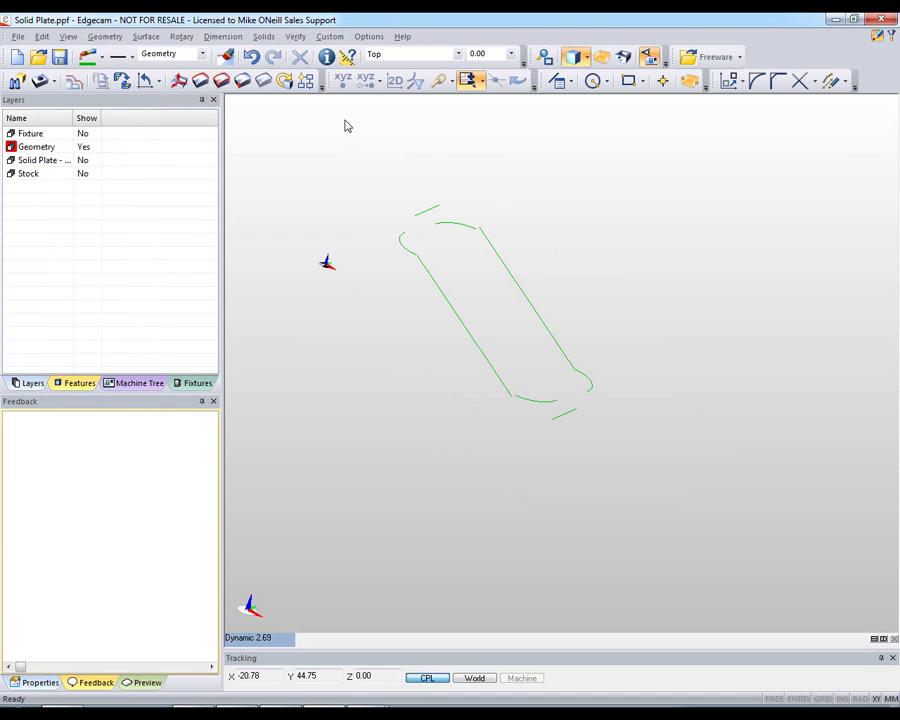
key(ctrl+z)
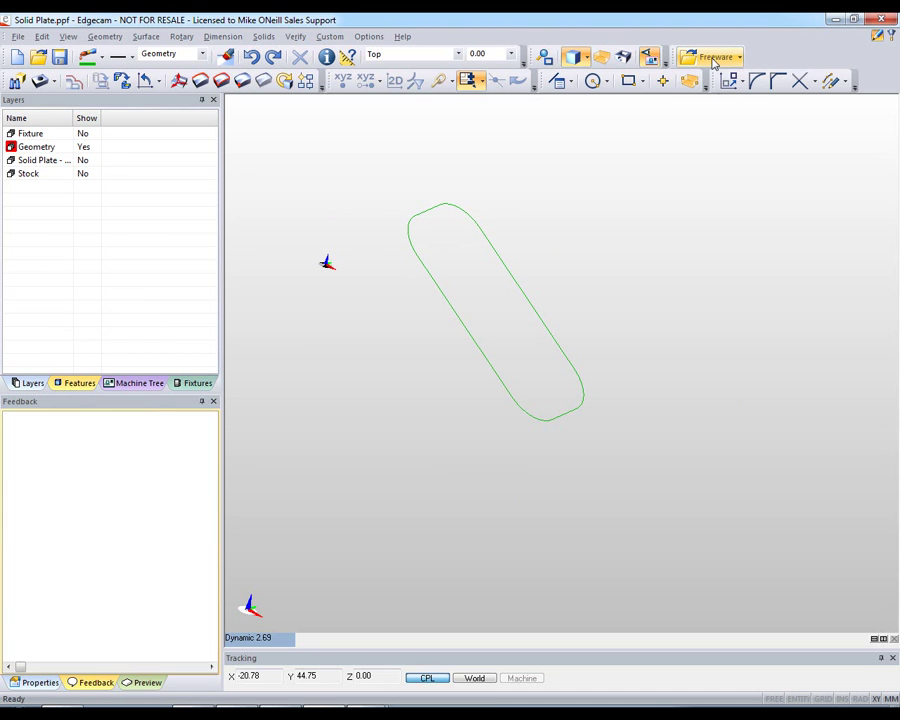
Break the slot's top, upper, bottom and right arcs in any plane at 0.001 tolerance
click(716, 60)
mouse_move(727, 152)
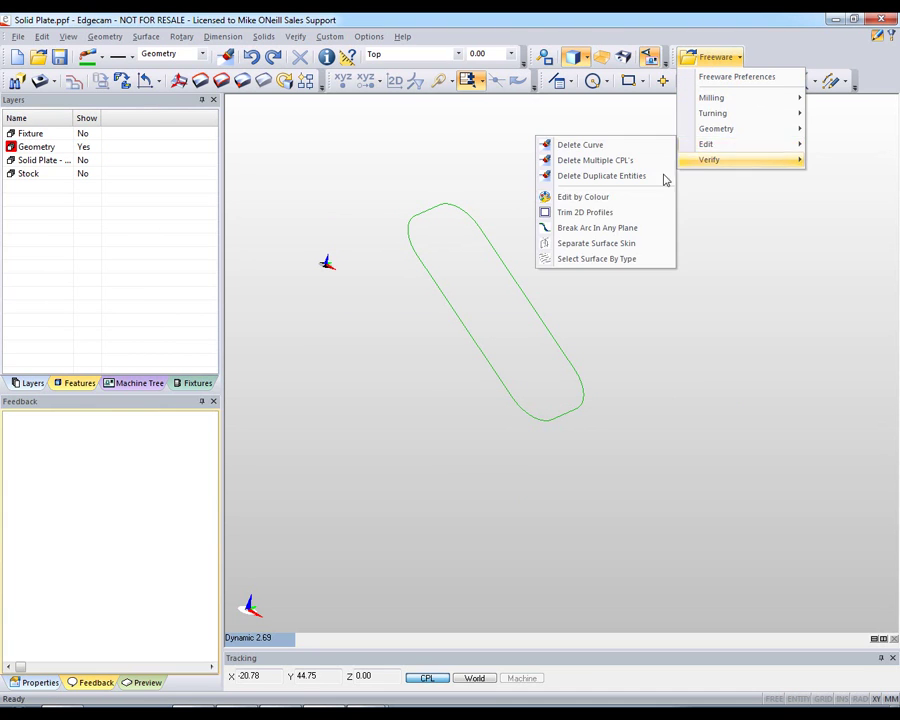
click(625, 229)
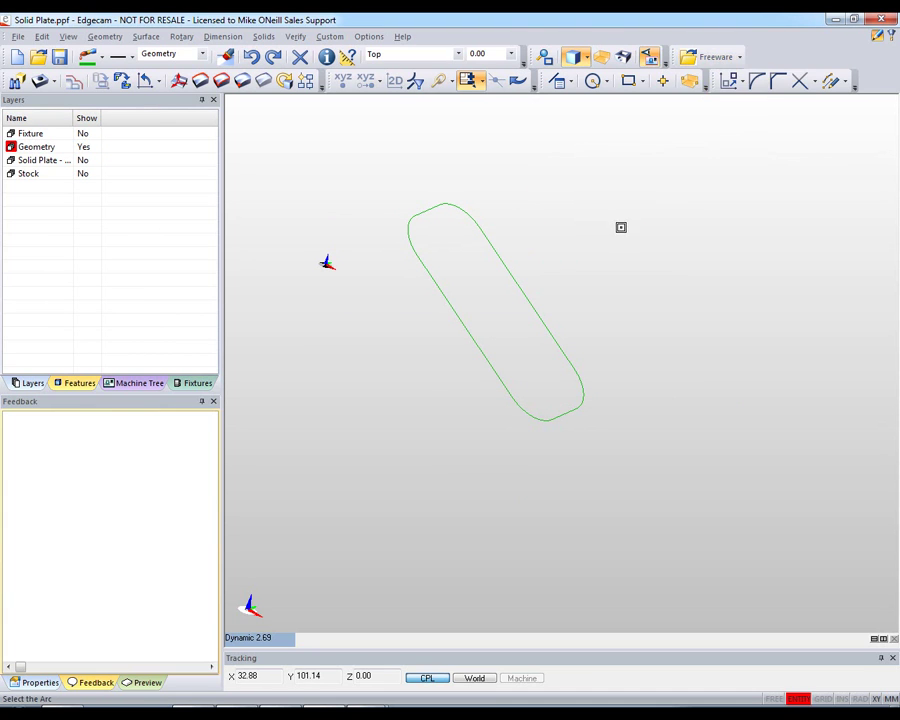
click(454, 207)
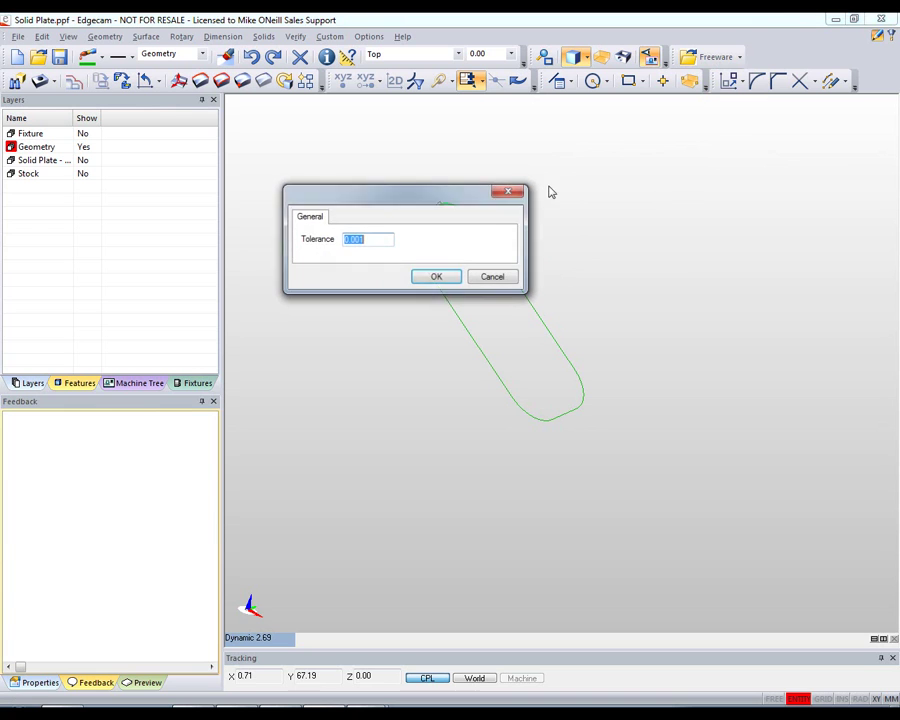
click(437, 278)
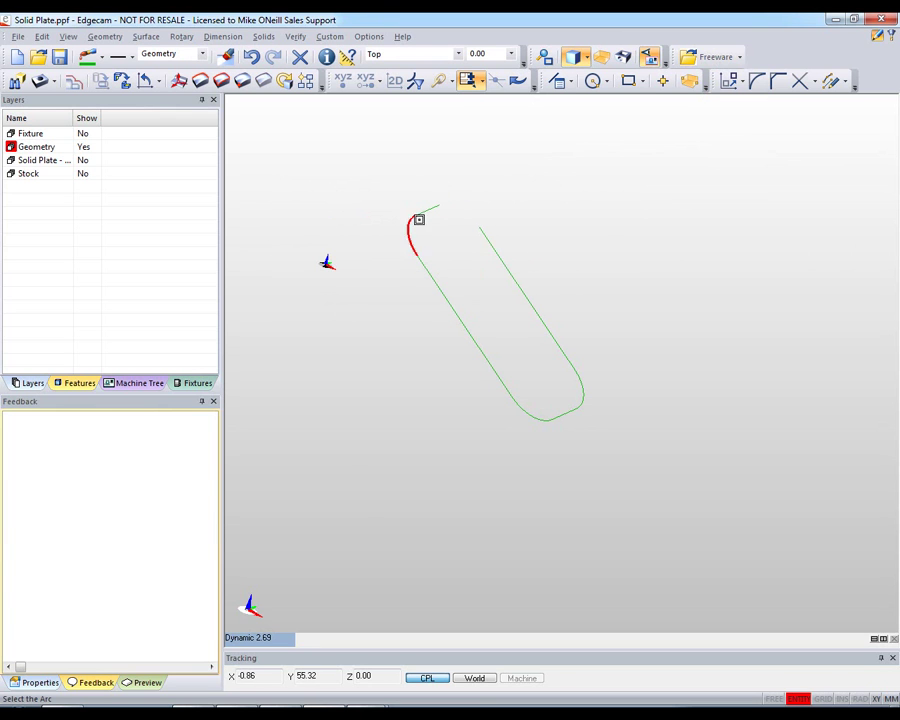
click(407, 229)
click(440, 278)
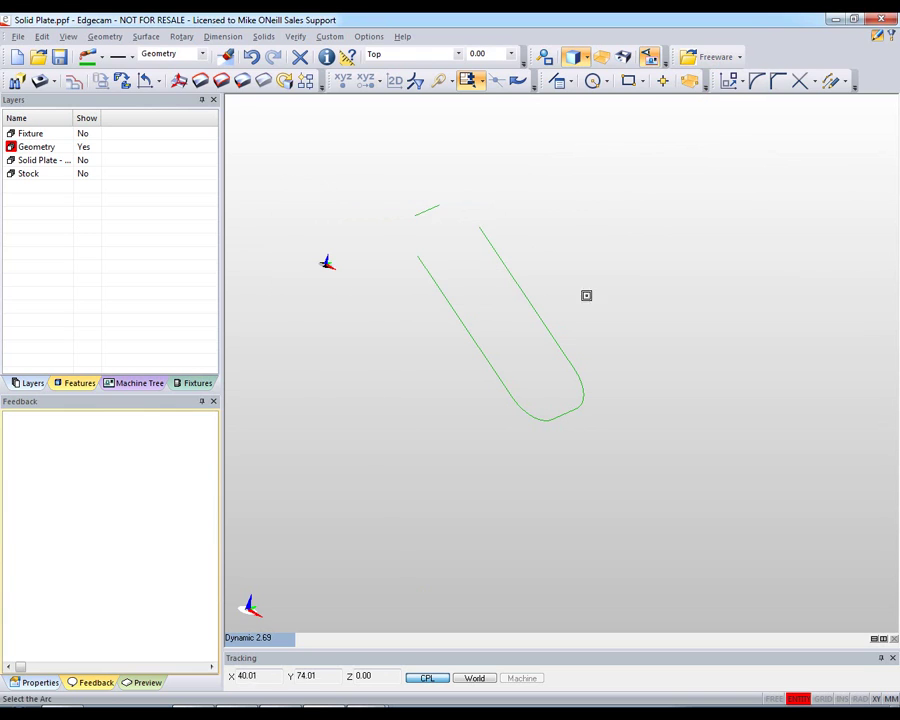
click(532, 415)
click(431, 278)
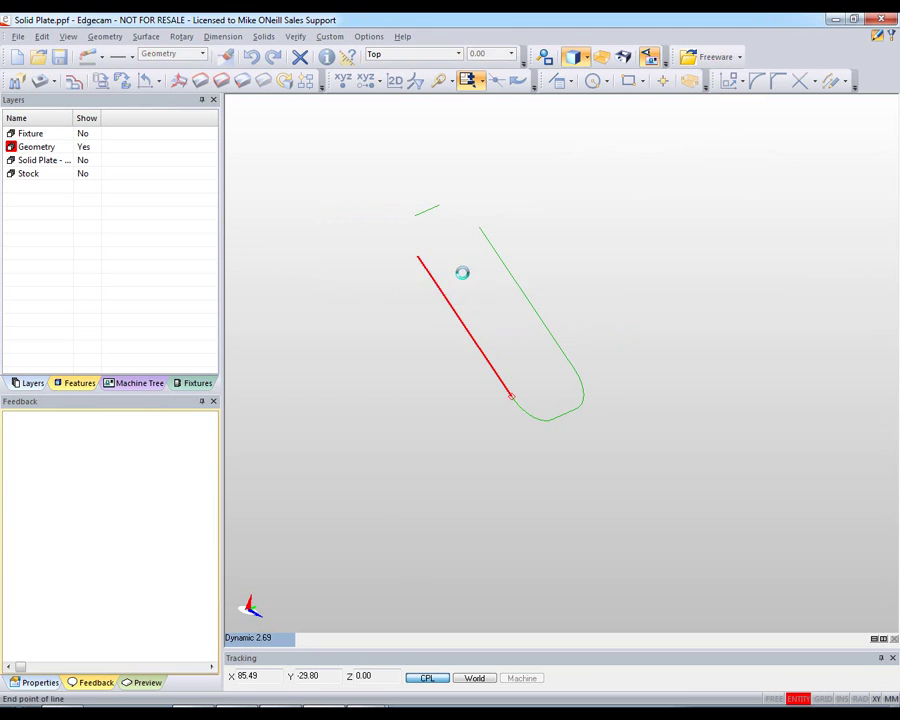
click(584, 392)
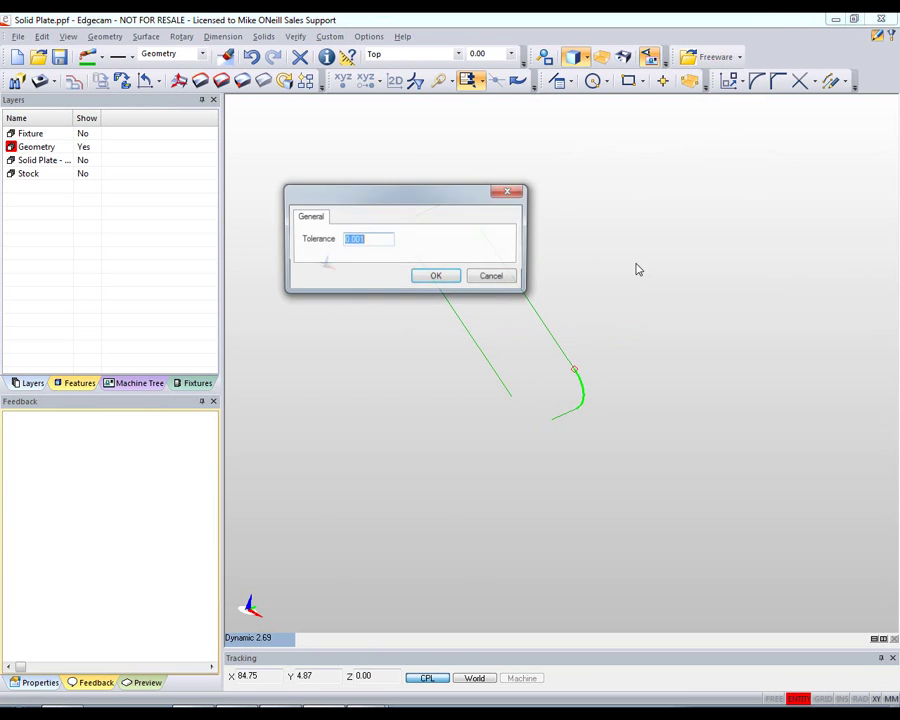
click(434, 279)
key(Escape)
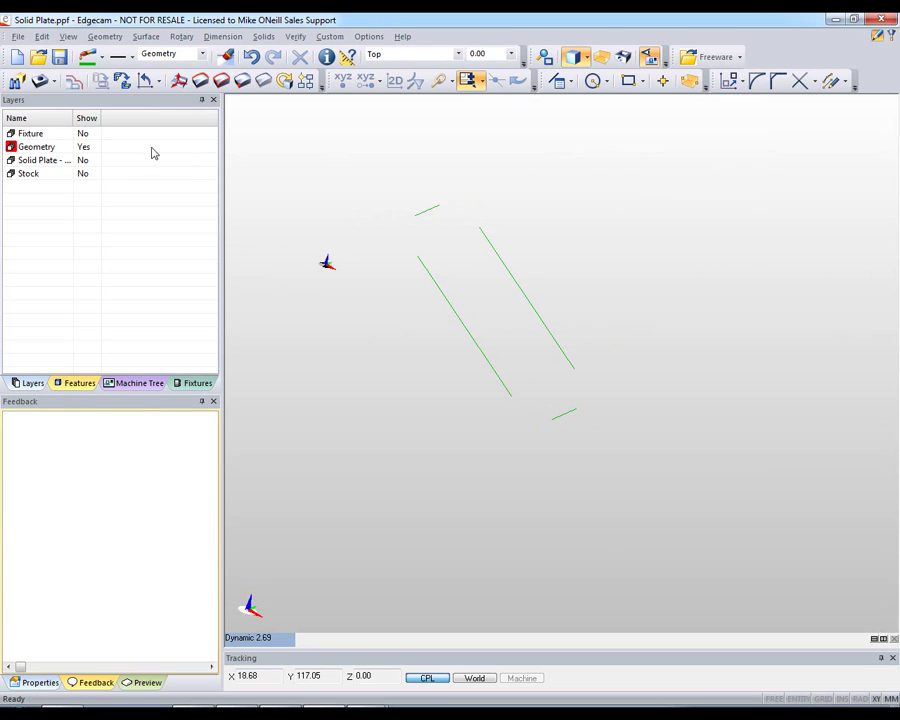
Switch layer visibility from Stock-only to show only the Solid Plate layer
click(84, 161)
click(83, 175)
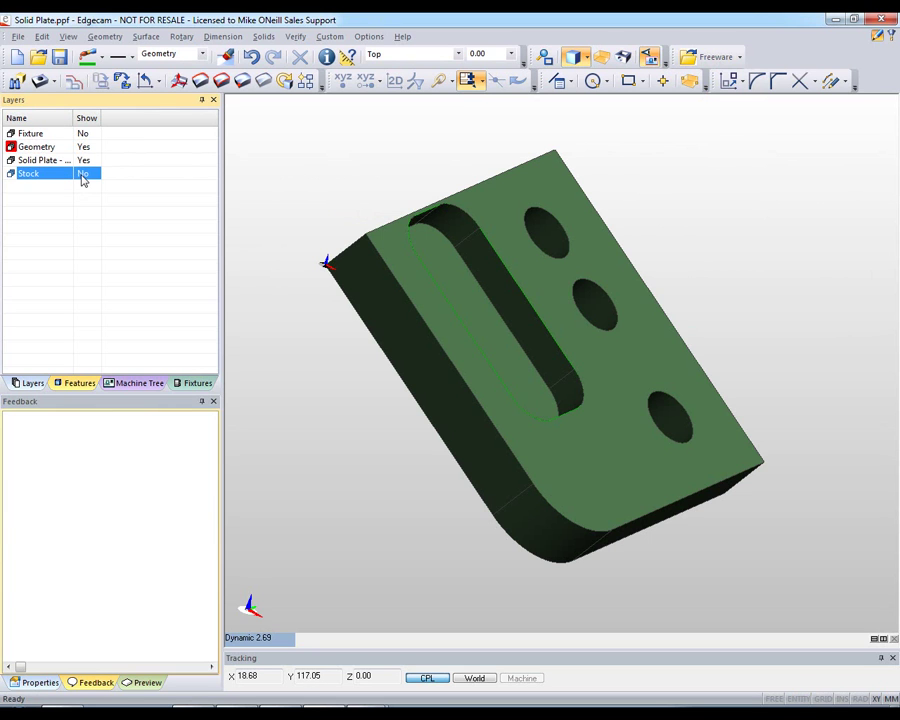
right_click(83, 179)
click(112, 272)
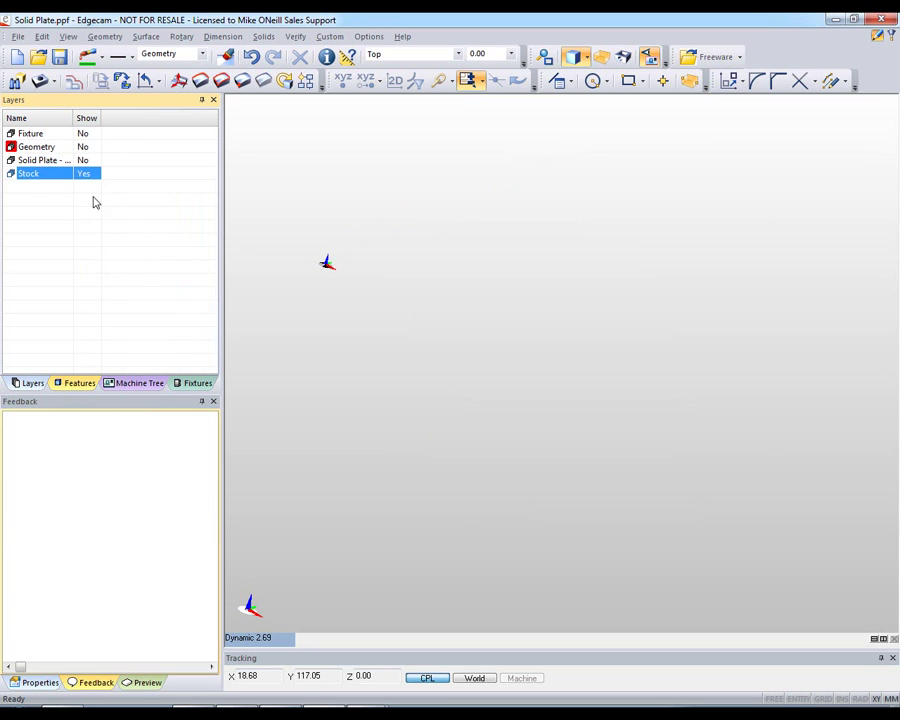
click(84, 162)
right_click(100, 162)
click(112, 259)
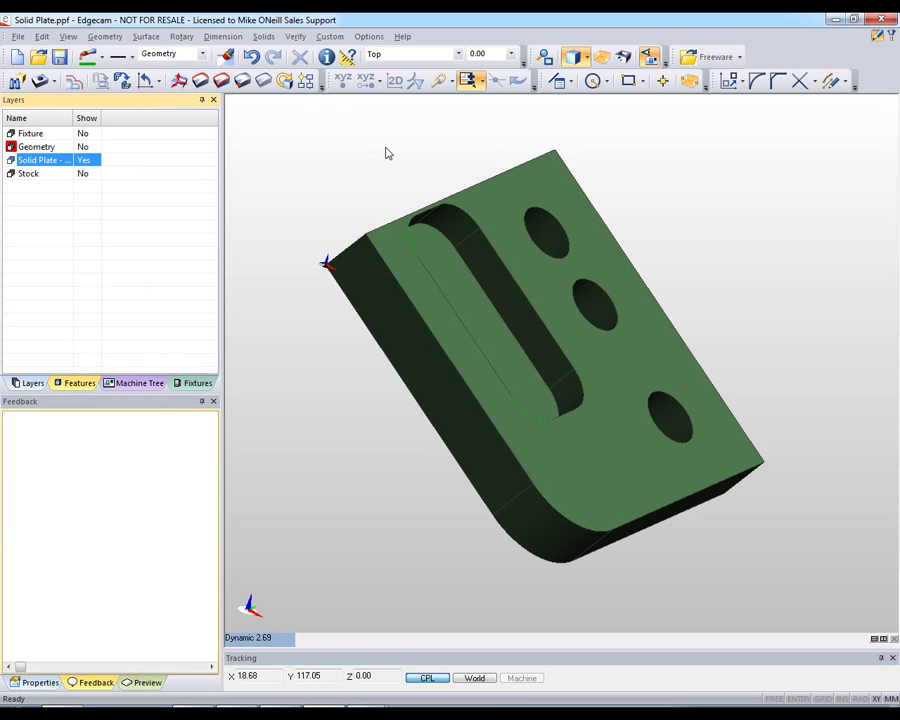
Delete the solid plate model and make the Geometry layer visible again
click(225, 56)
click(652, 193)
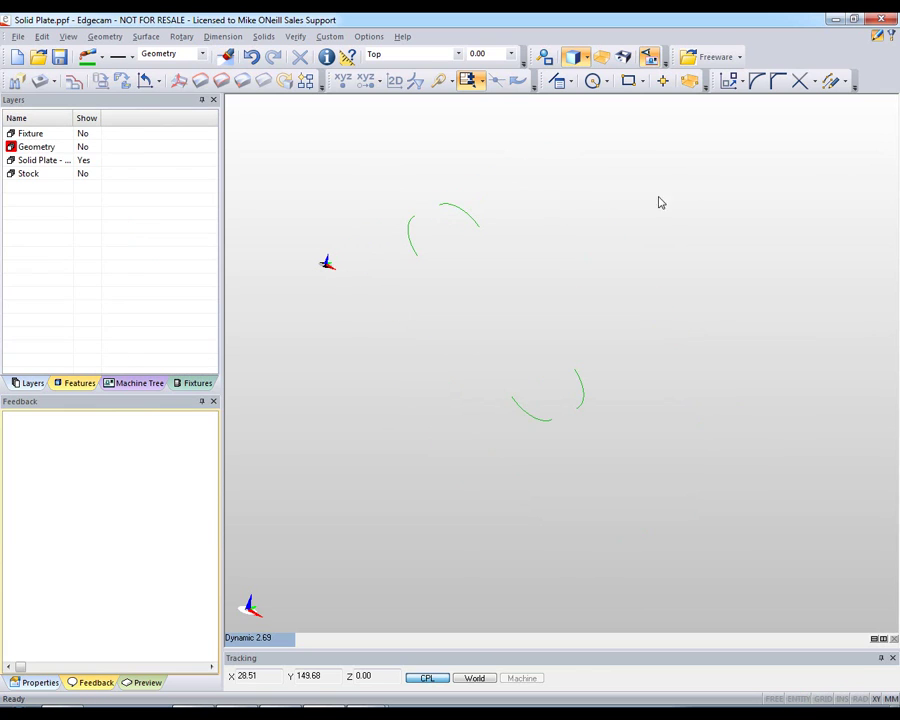
click(86, 147)
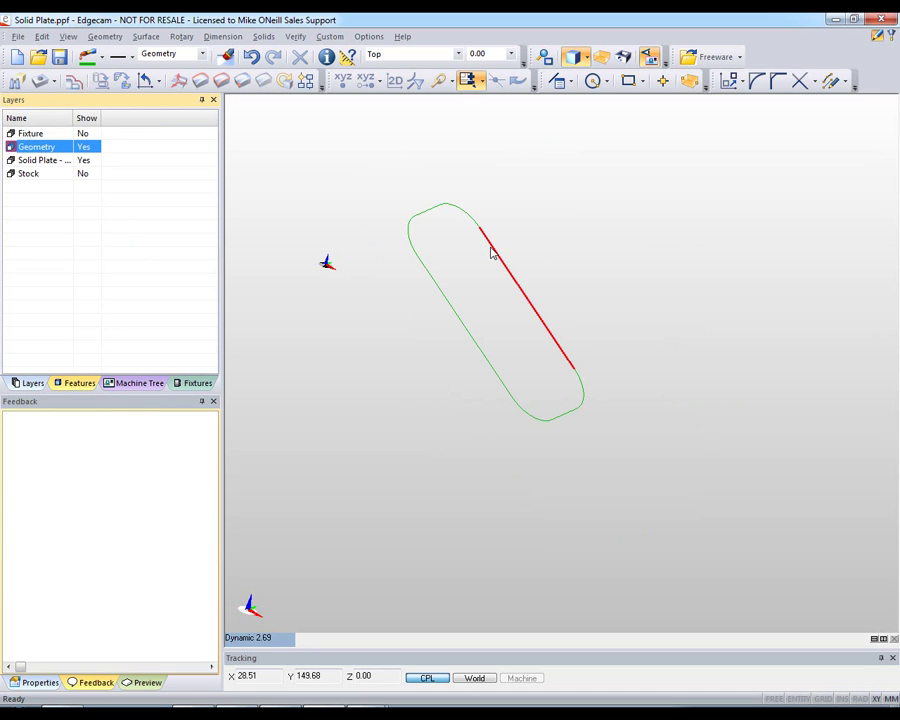
Chain the slot outline into one continuous profile with Geometry > Continuous
click(105, 37)
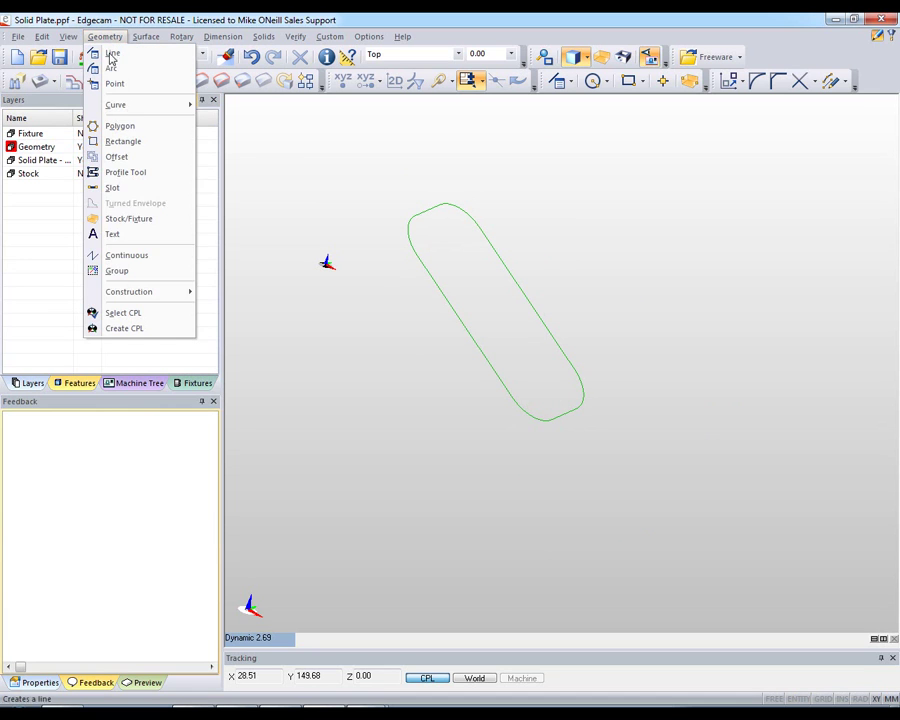
click(122, 258)
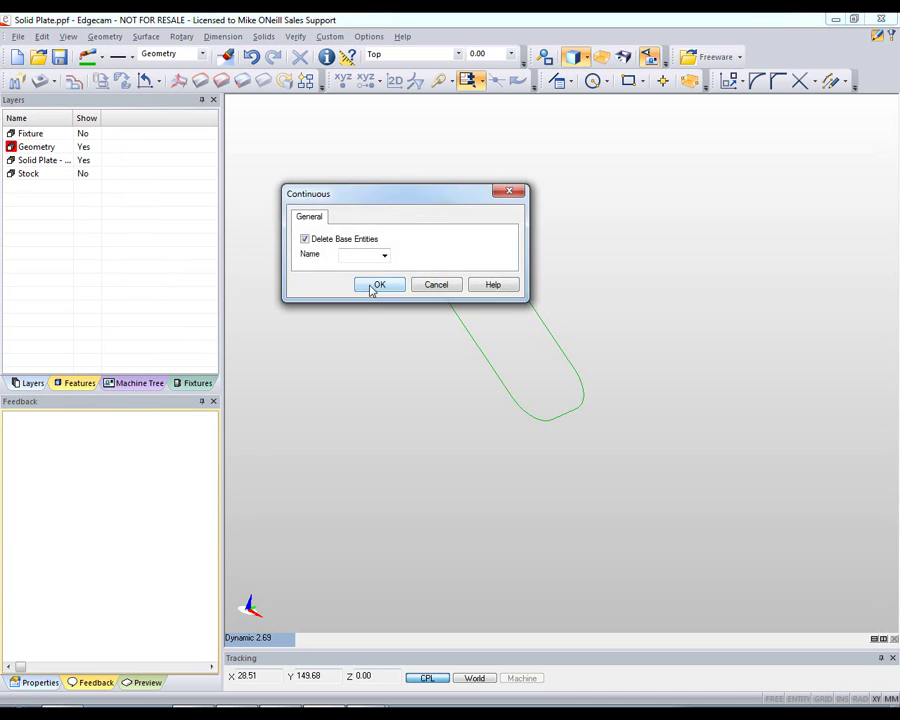
click(370, 284)
click(426, 267)
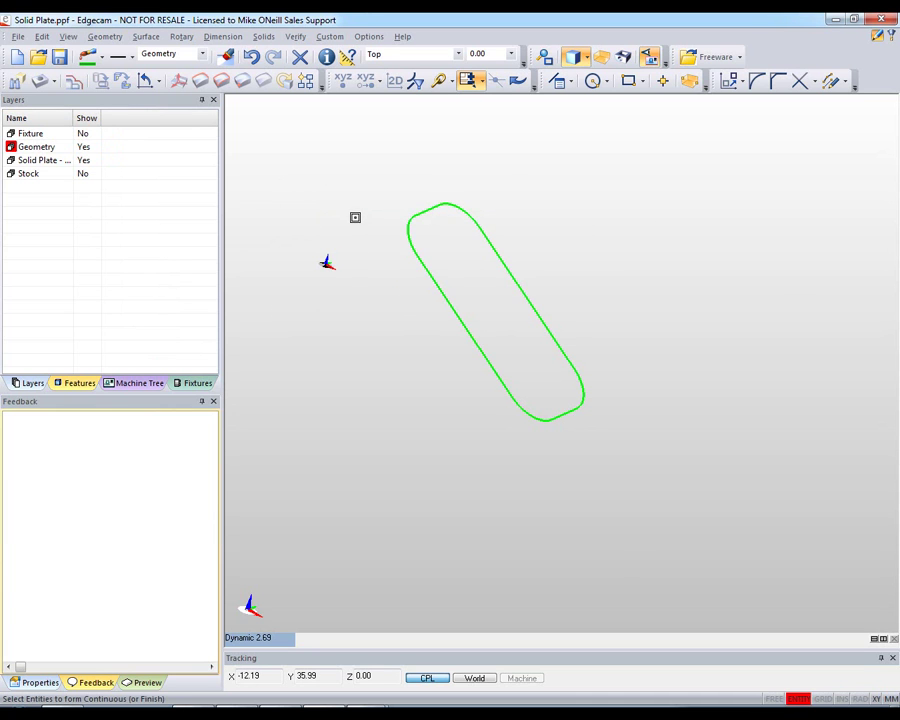
right_click(360, 226)
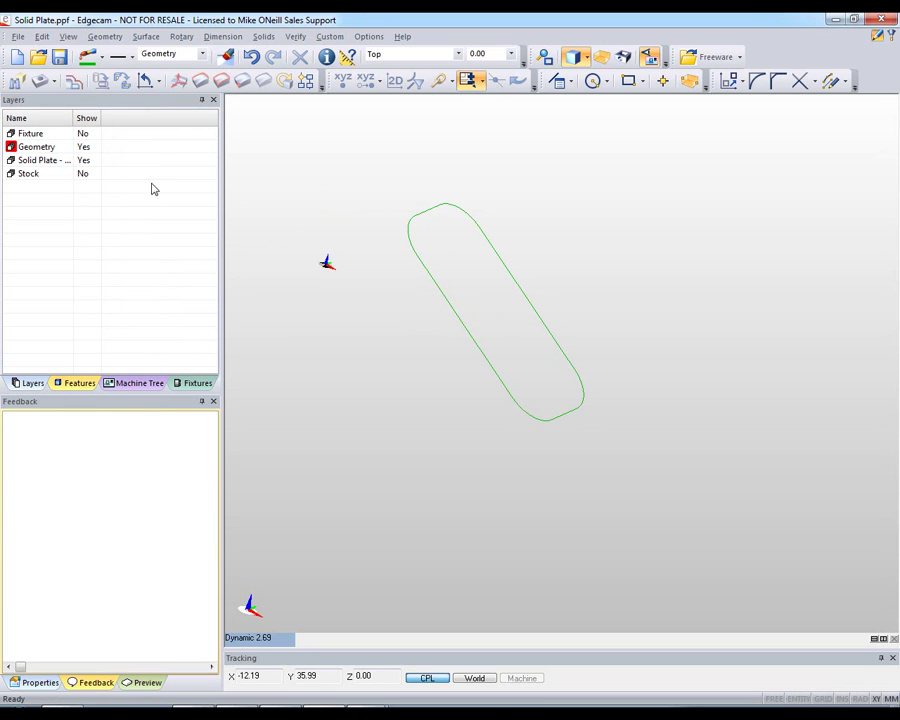
Make all layers visible again with Show All
right_click(117, 170)
click(162, 204)
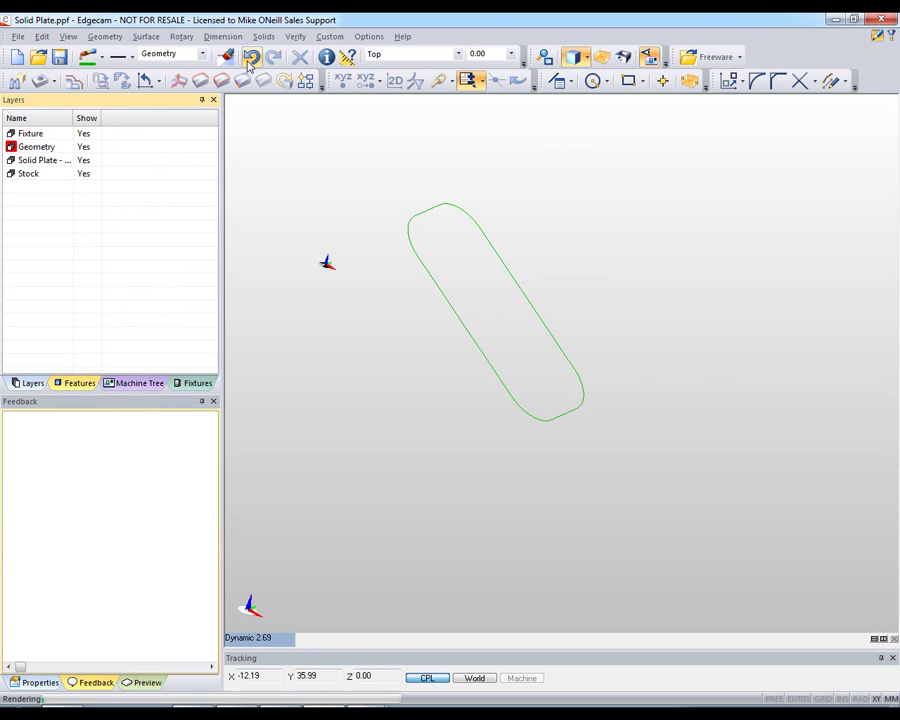
click(415, 54)
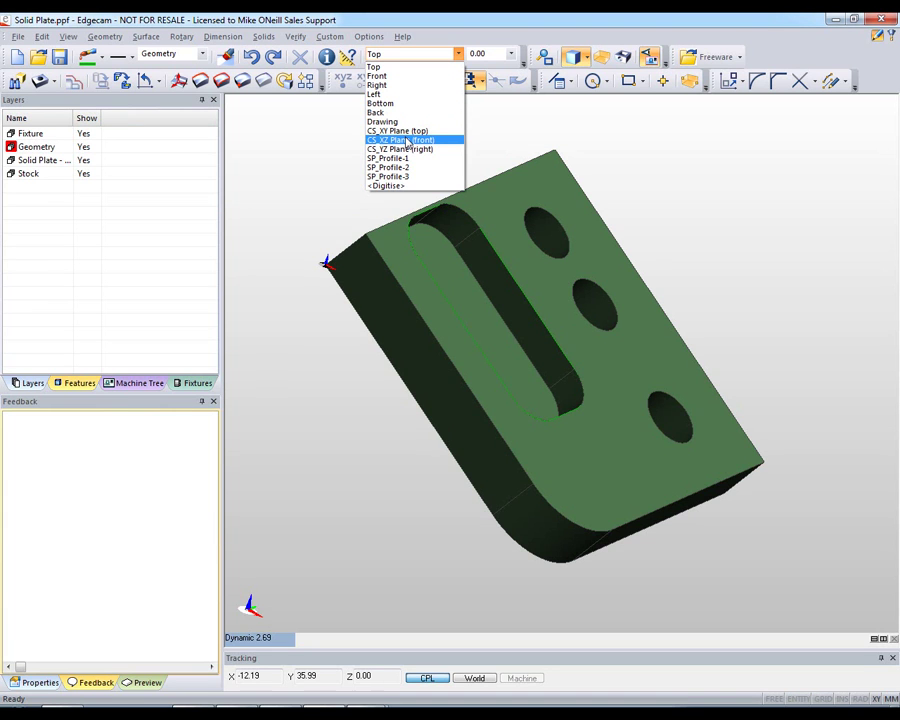
Browse the CPL list without changing it, keeping Top as the active CPL
key(Down)
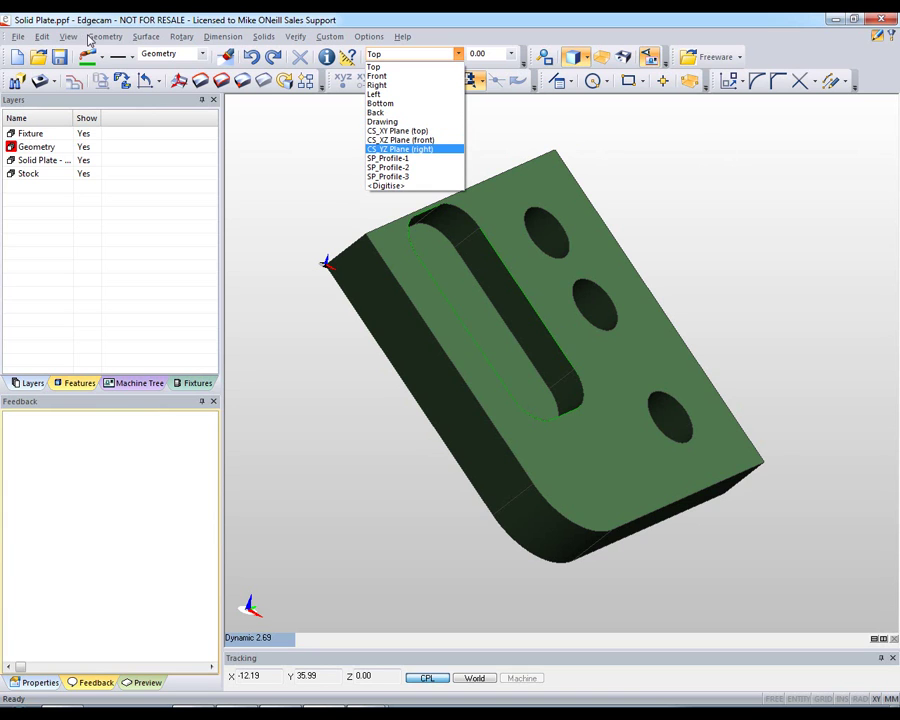
click(41, 36)
click(41, 36)
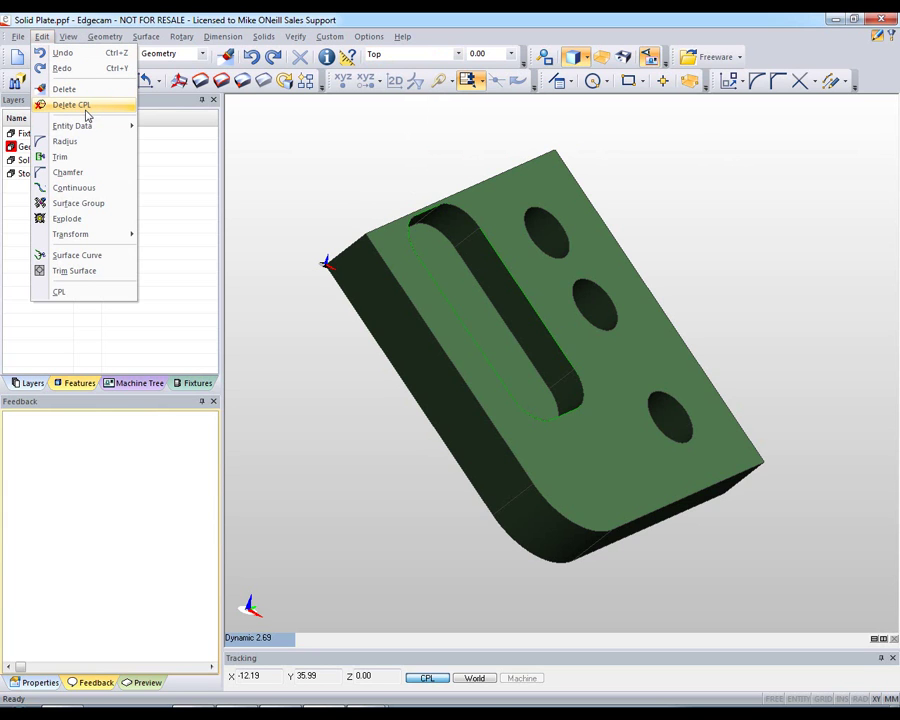
Delete CPLs CS_XY, CS_XZ, CS_YZ Plane and SP_Profile-1 to 3 via Delete Multiple CPL's
click(738, 58)
mouse_move(727, 151)
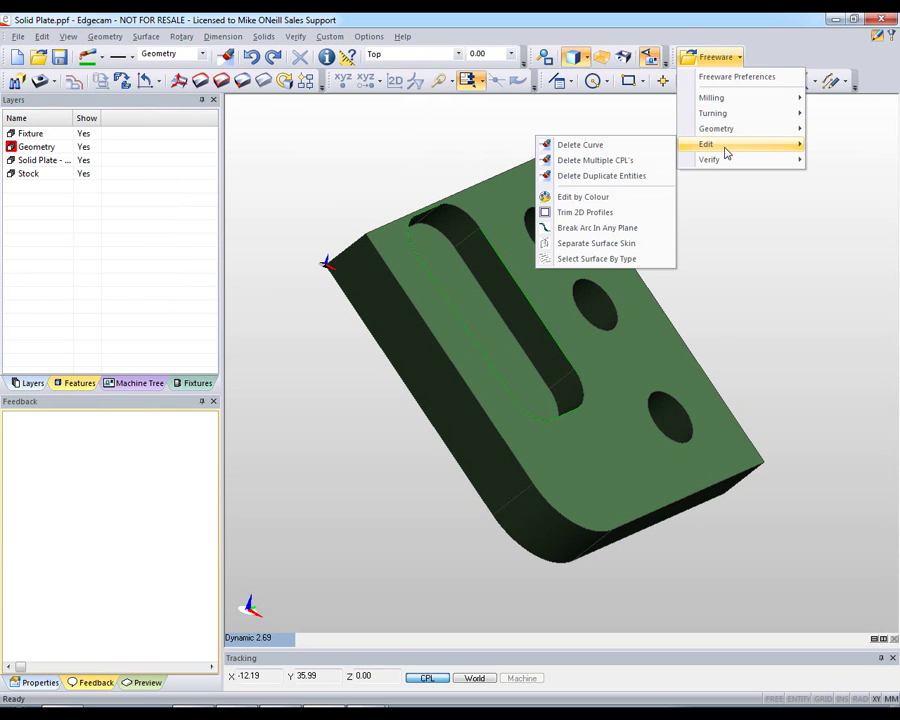
click(638, 160)
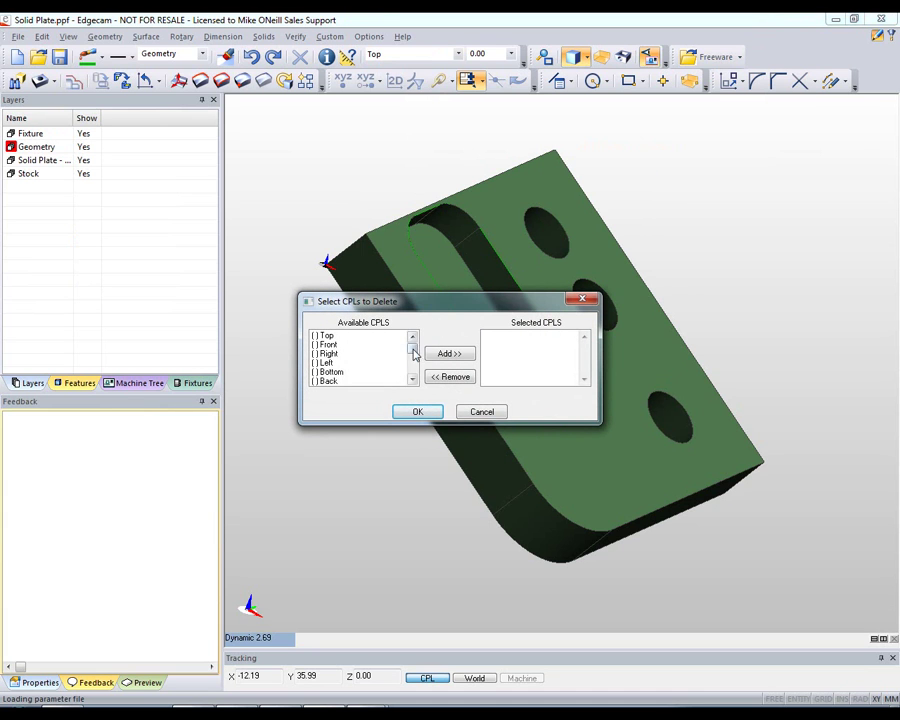
drag(412, 346, 379, 400)
click(355, 336)
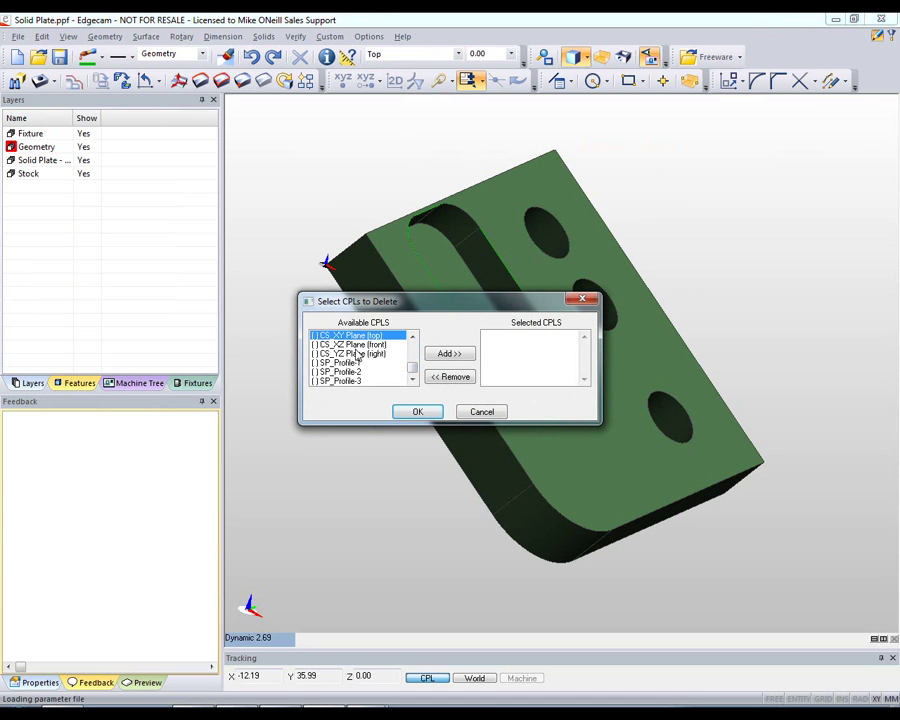
ctrl+click(355, 345)
ctrl+click(355, 354)
ctrl+click(352, 363)
ctrl+click(349, 372)
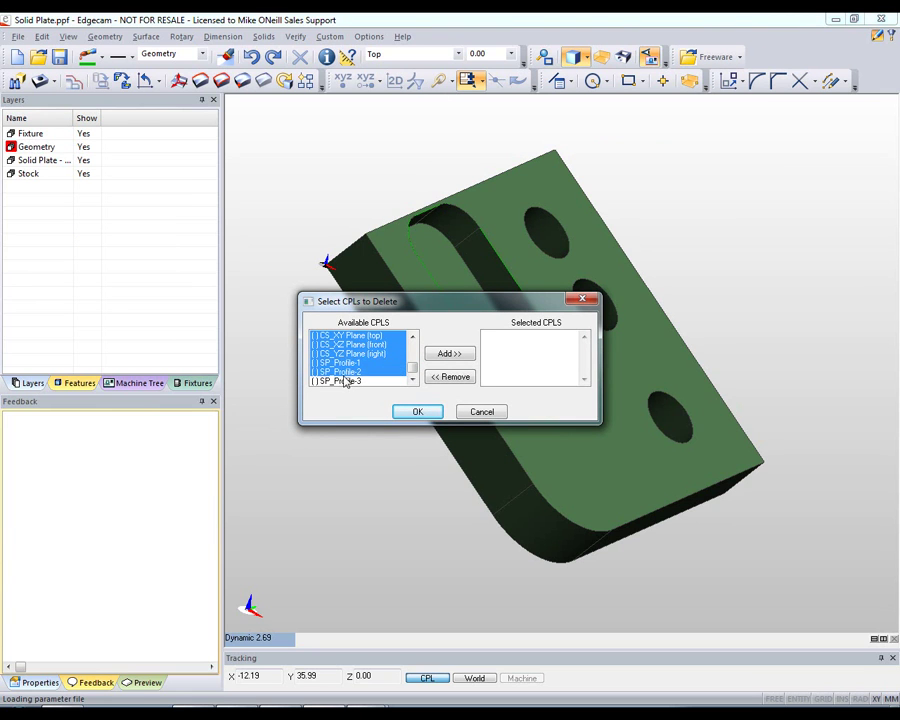
click(449, 354)
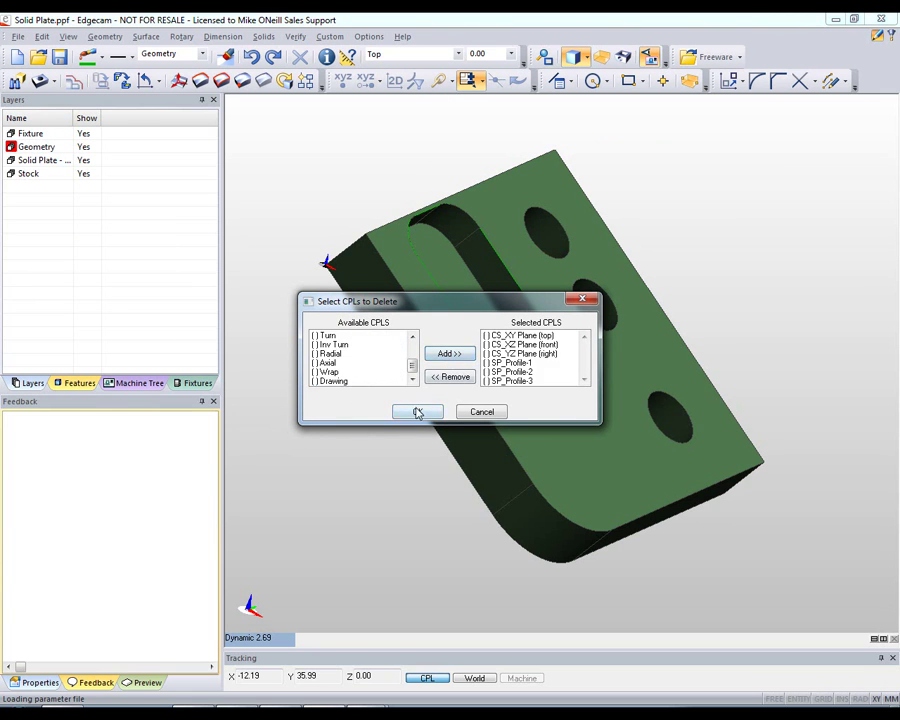
click(416, 411)
click(412, 54)
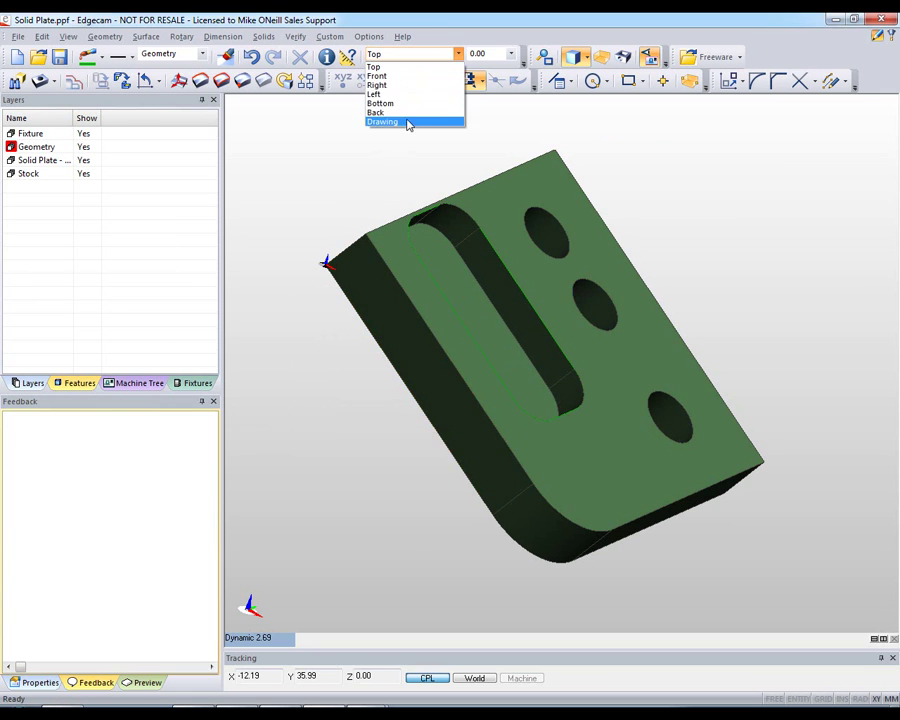